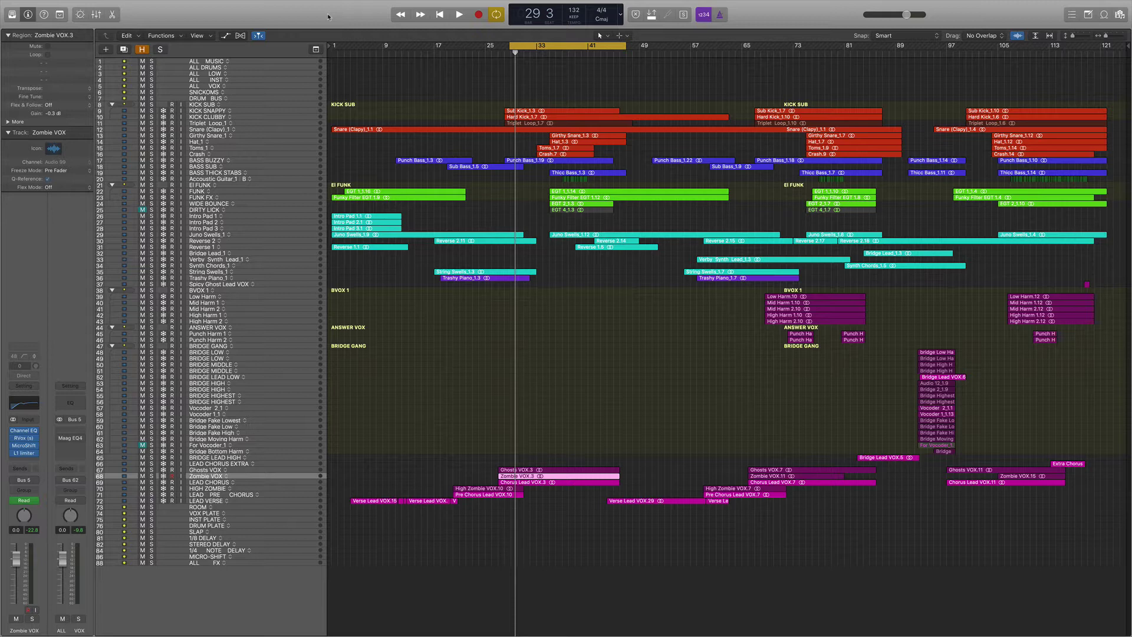
# Play the mix with the mixer shown, and switch the REFERENCE plug-in on the MIXBUSS channel to the reference track
pyautogui.press('x')
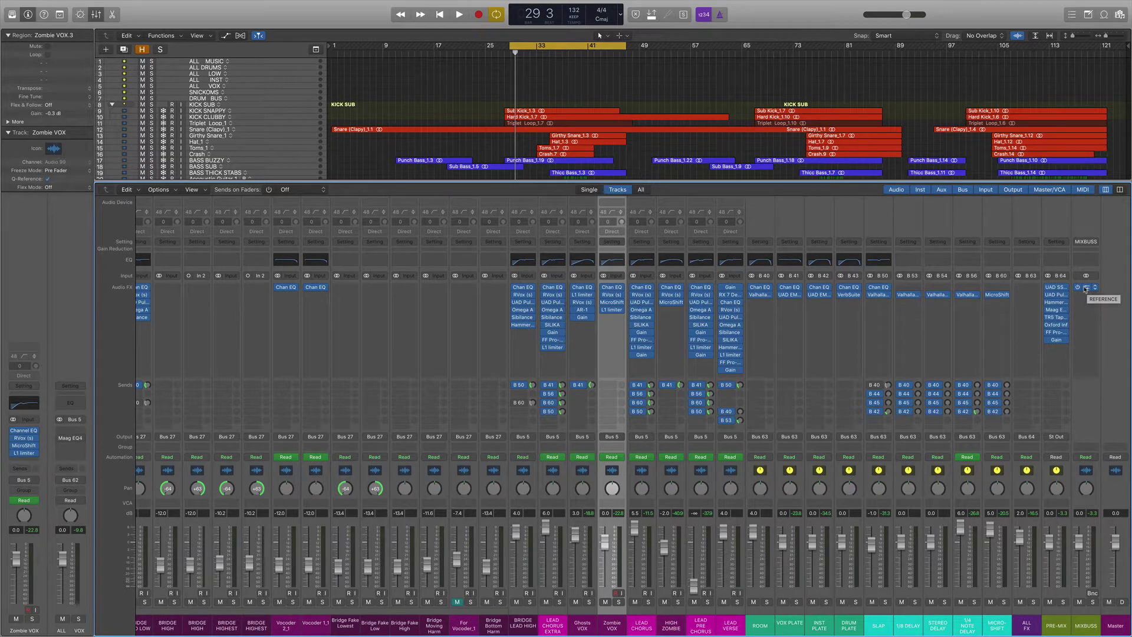
pyautogui.press('space')
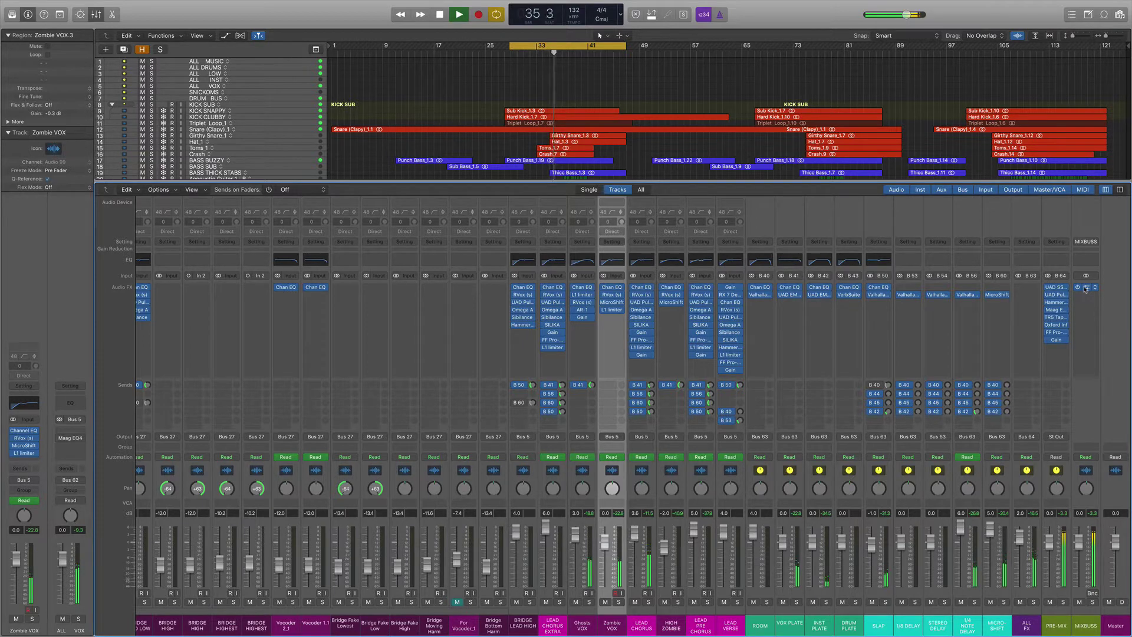
pyautogui.press('space')
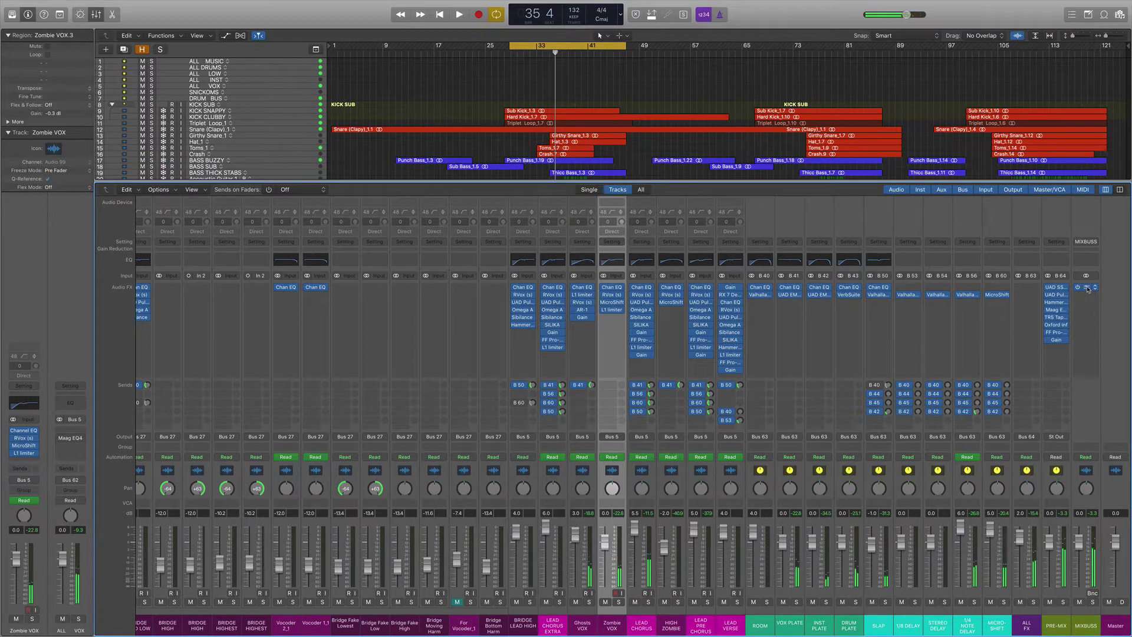
pyautogui.click(1087, 288)
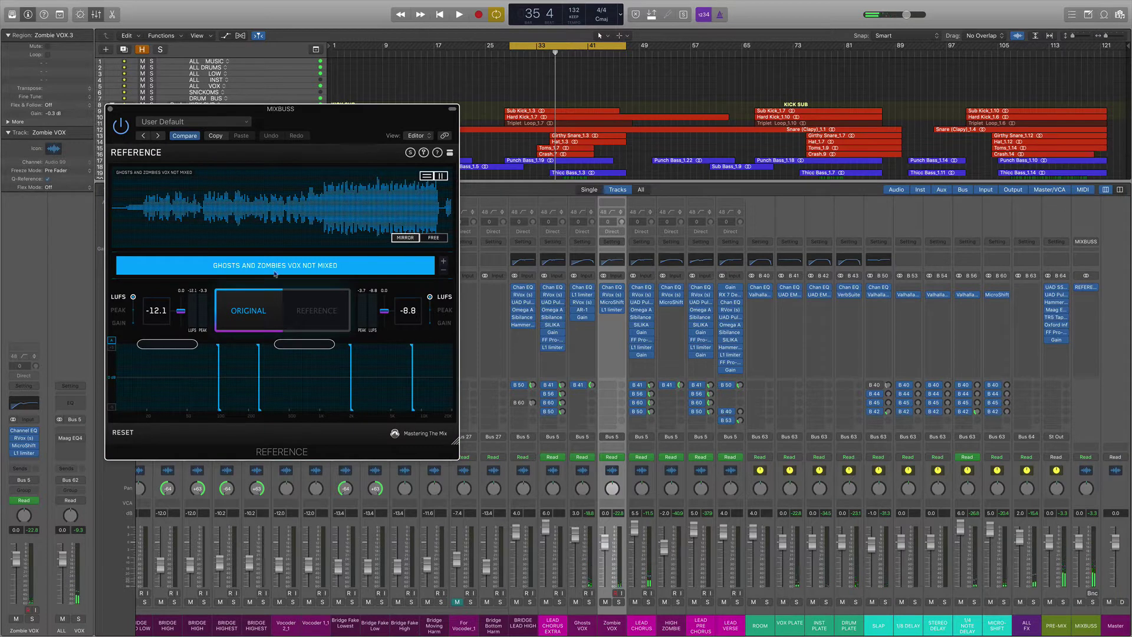
pyautogui.click(261, 314)
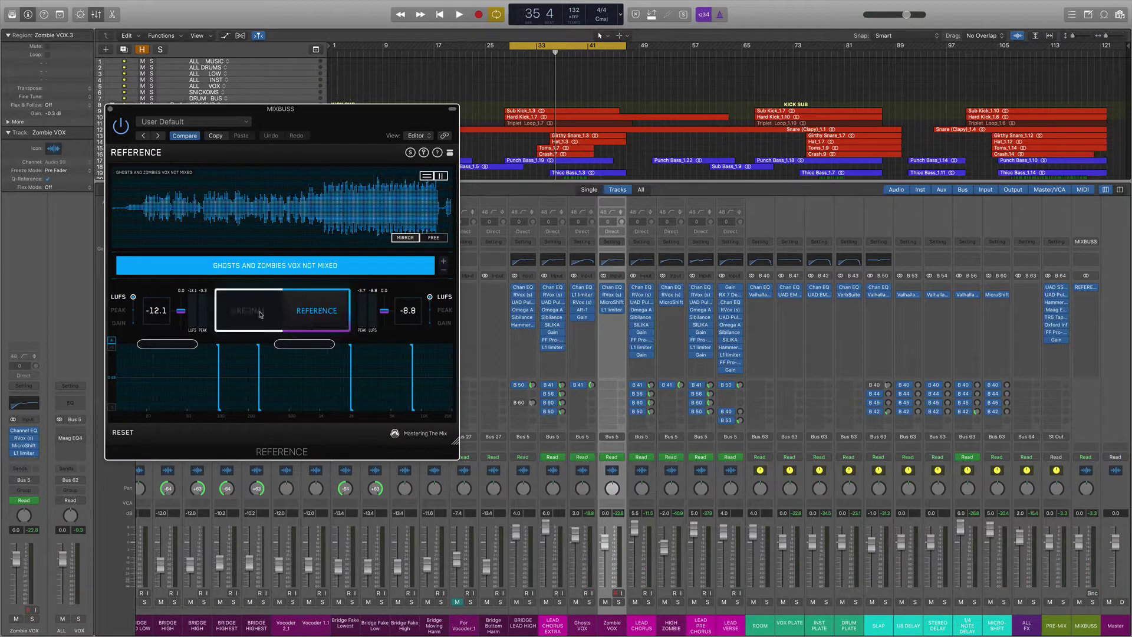
pyautogui.click(110, 108)
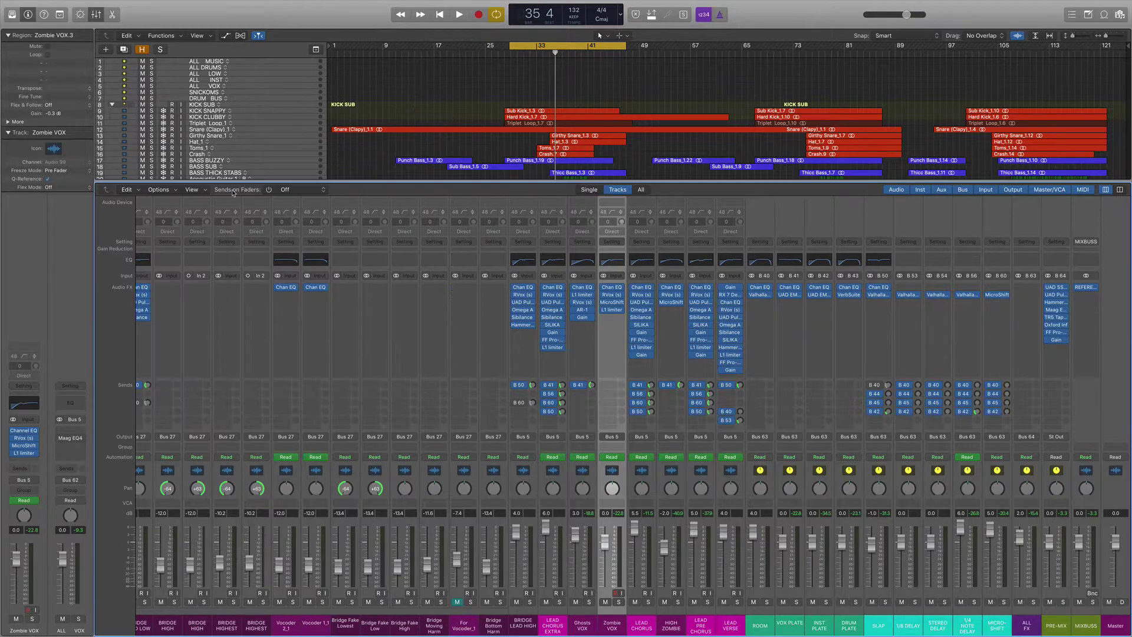
# Play the chorus through REFERENCE on MIXBUSS, comparing the GHOSTS AND ZOMBIES VOX NOT MIXED reference with the original mix
pyautogui.press('space')
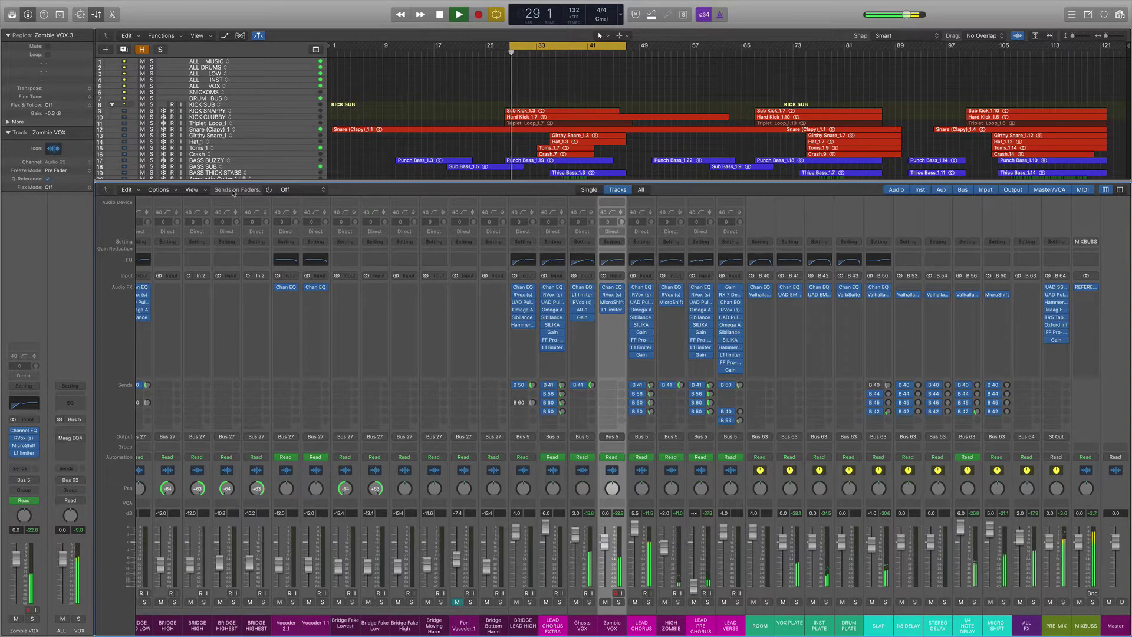
pyautogui.click(1086, 288)
pyautogui.moveTo(346, 126); pyautogui.dragTo(397, 109)
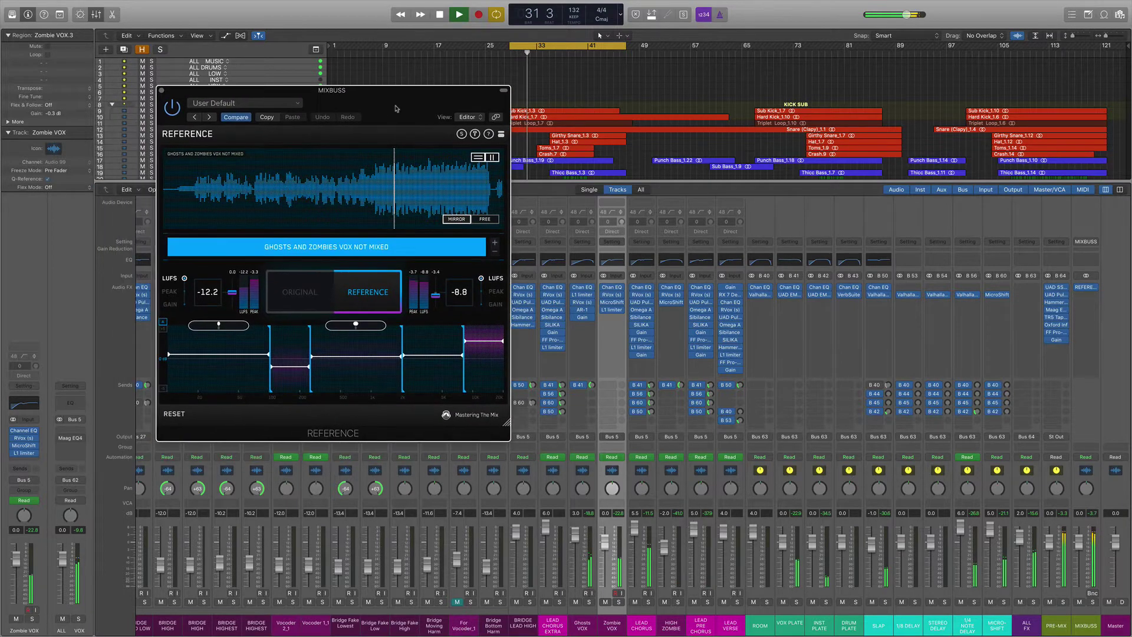
pyautogui.click(317, 293)
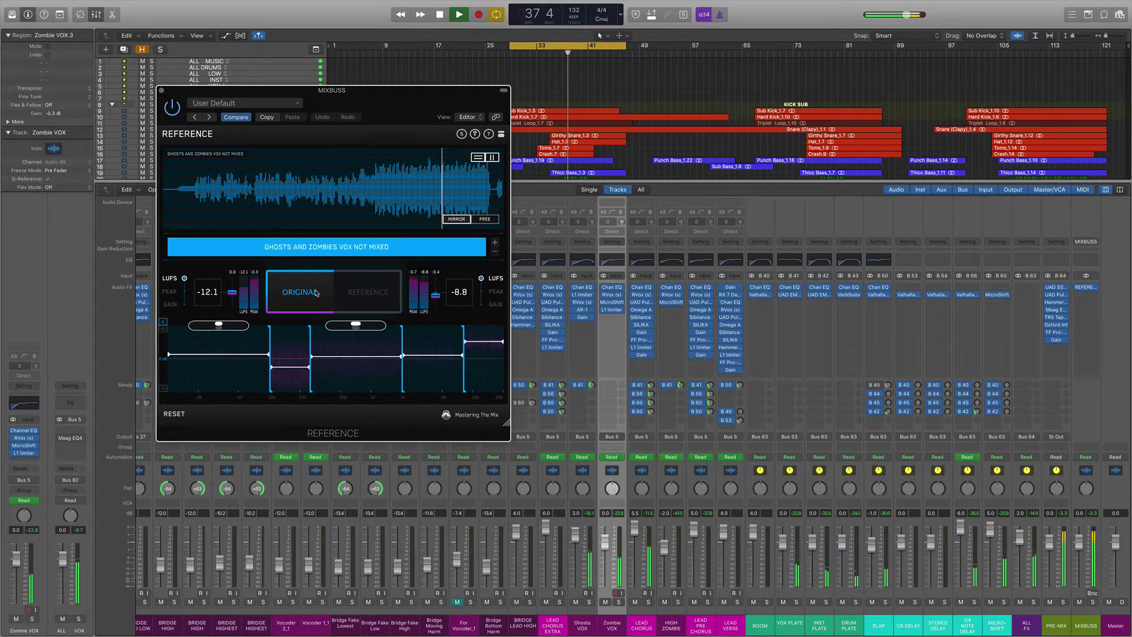
pyautogui.press('space')
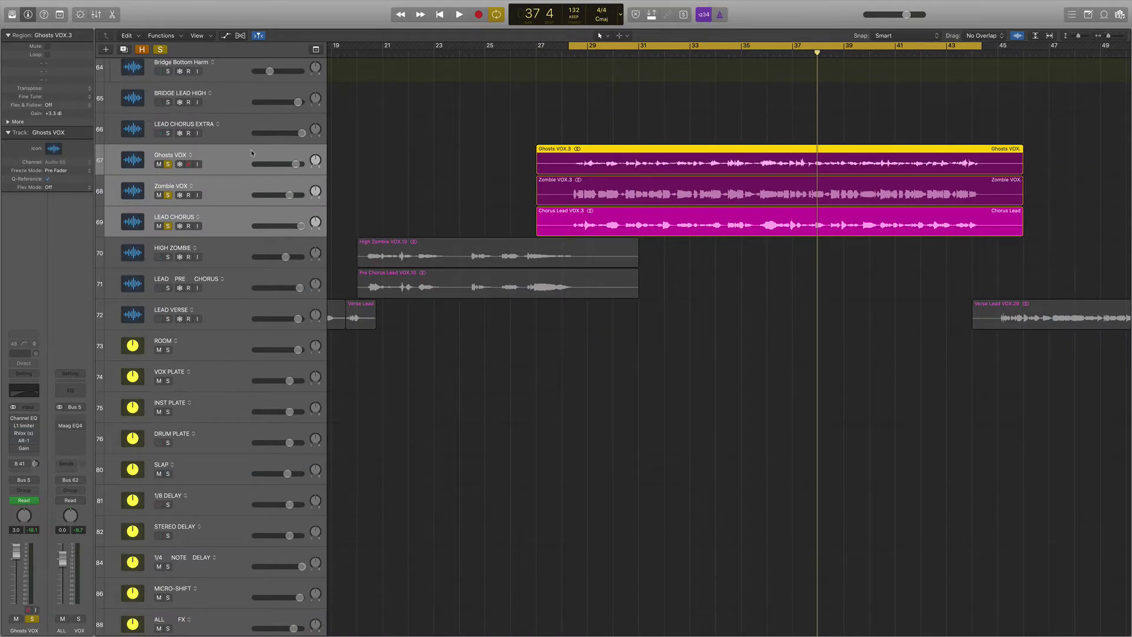
# Audition the three soloed chorus vocals, and listen to Ghosts VOX and Zombie VOX with LEAD CHORUS unsoloed
pyautogui.press('space')
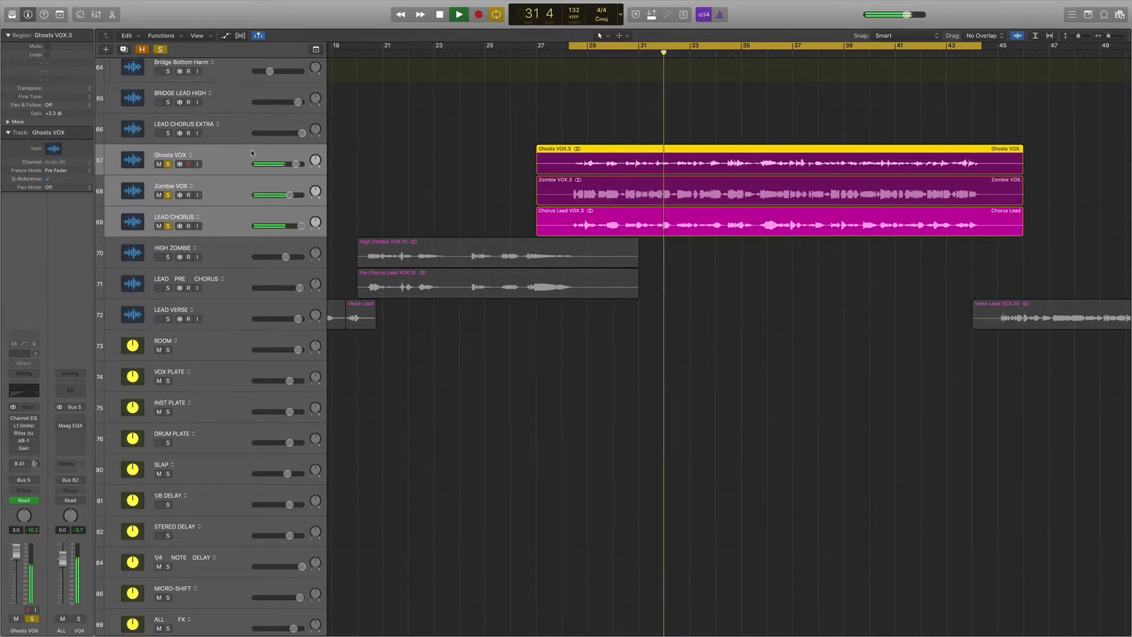
pyautogui.press('space')
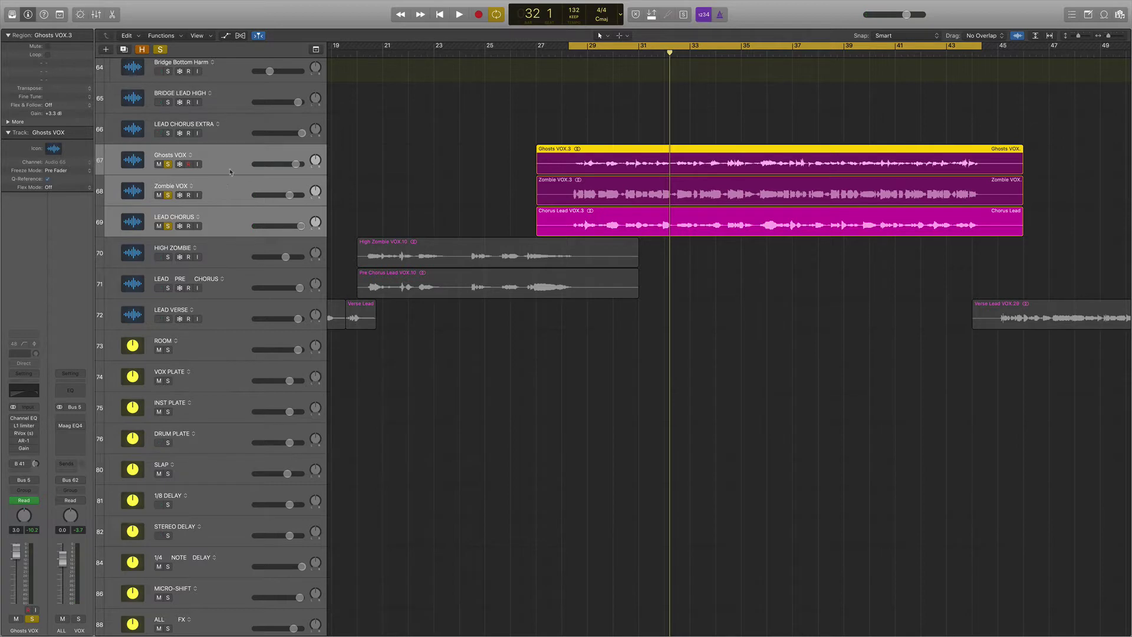
pyautogui.click(224, 187)
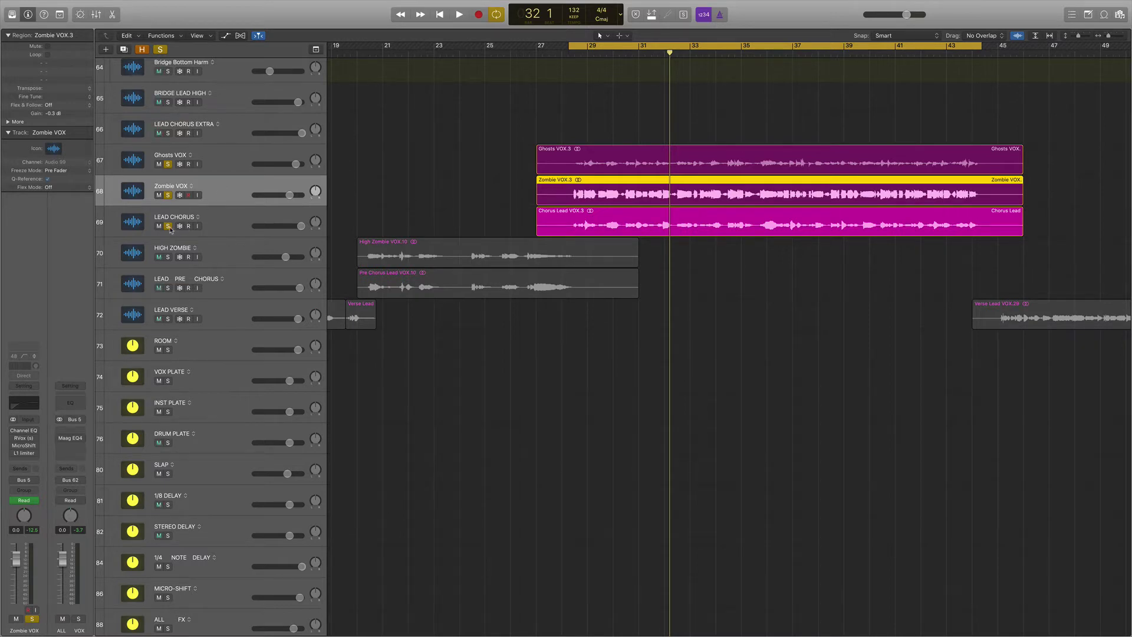
pyautogui.click(168, 226)
pyautogui.press('space')
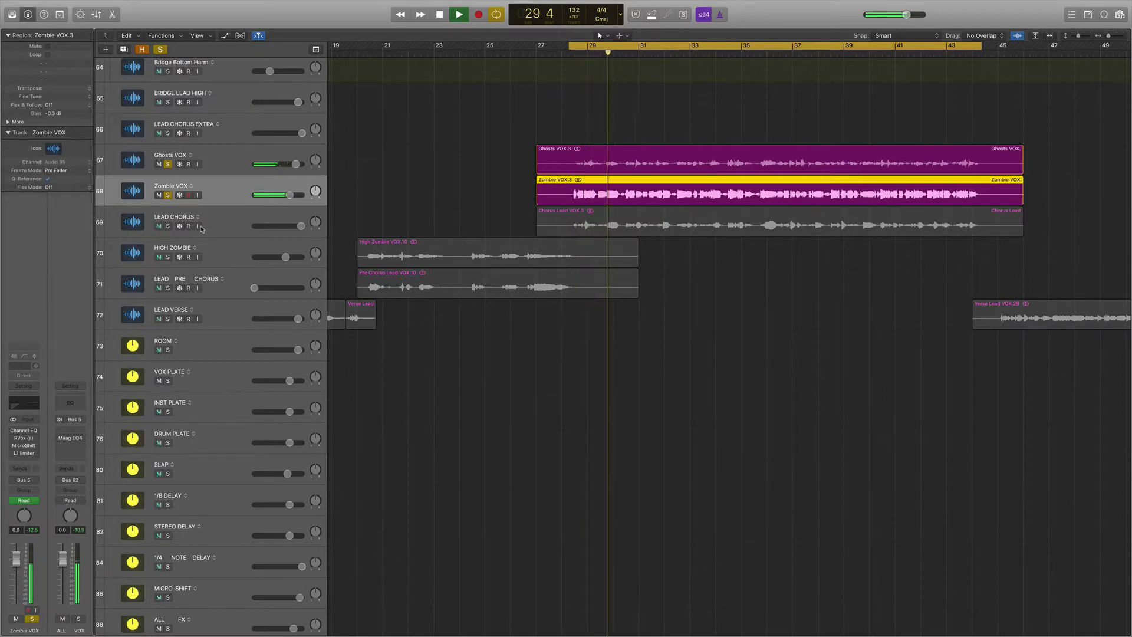
# Solo only the Zombie VOX track and listen to it without its plug-ins
pyautogui.click(167, 196)
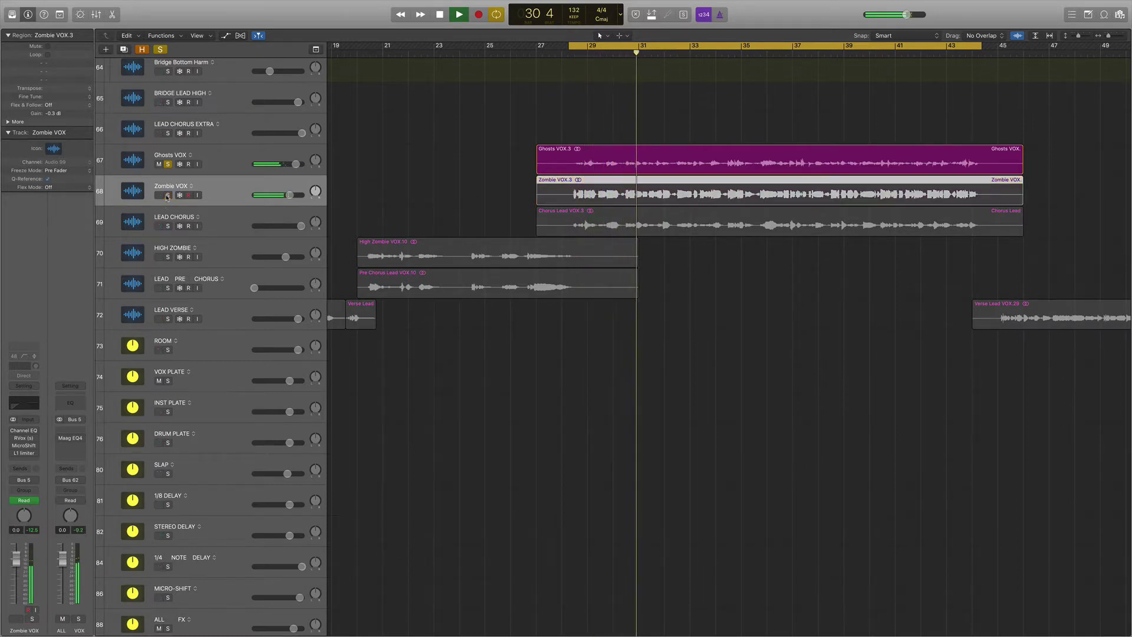
pyautogui.keyDown('alt'); pyautogui.click(167, 196); pyautogui.keyUp('alt')
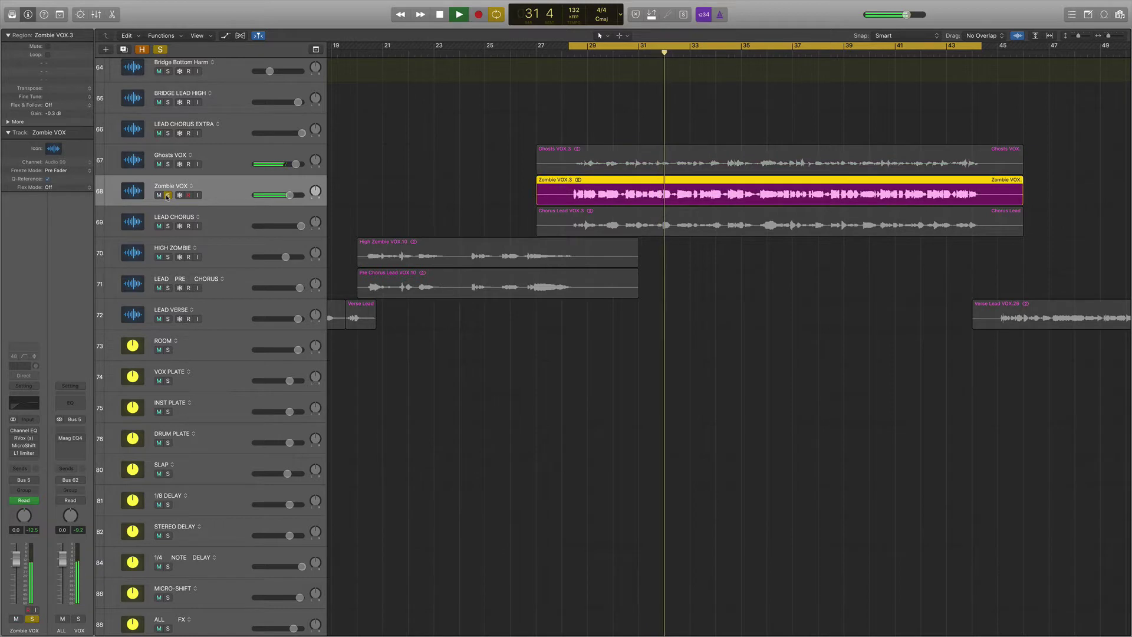
pyautogui.press('space')
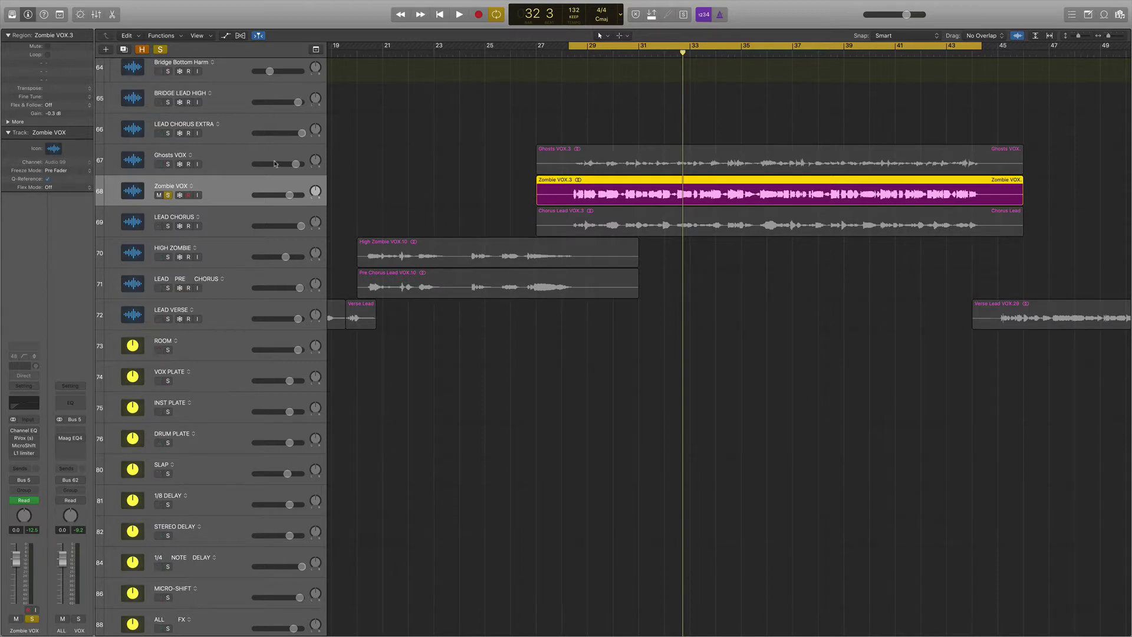
# Enable Channel EQ and RVox on Zombie VOX and play the vocal with both plug-in windows open and side by side
pyautogui.click(14, 431)
pyautogui.click(22, 431)
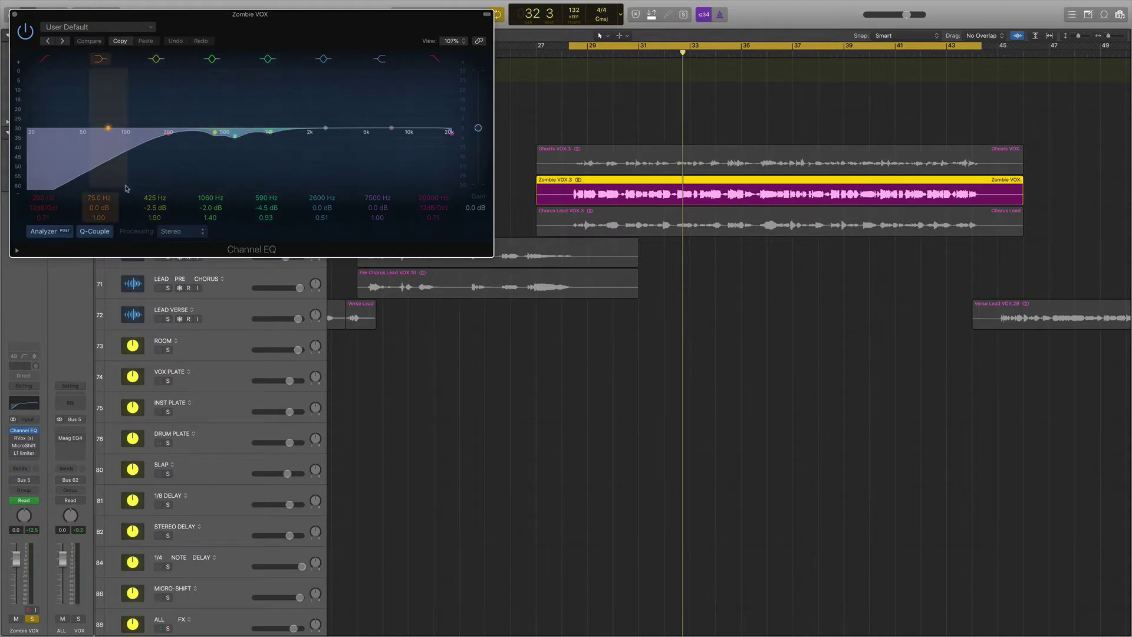
pyautogui.click(14, 438)
pyautogui.click(24, 439)
pyautogui.press('space')
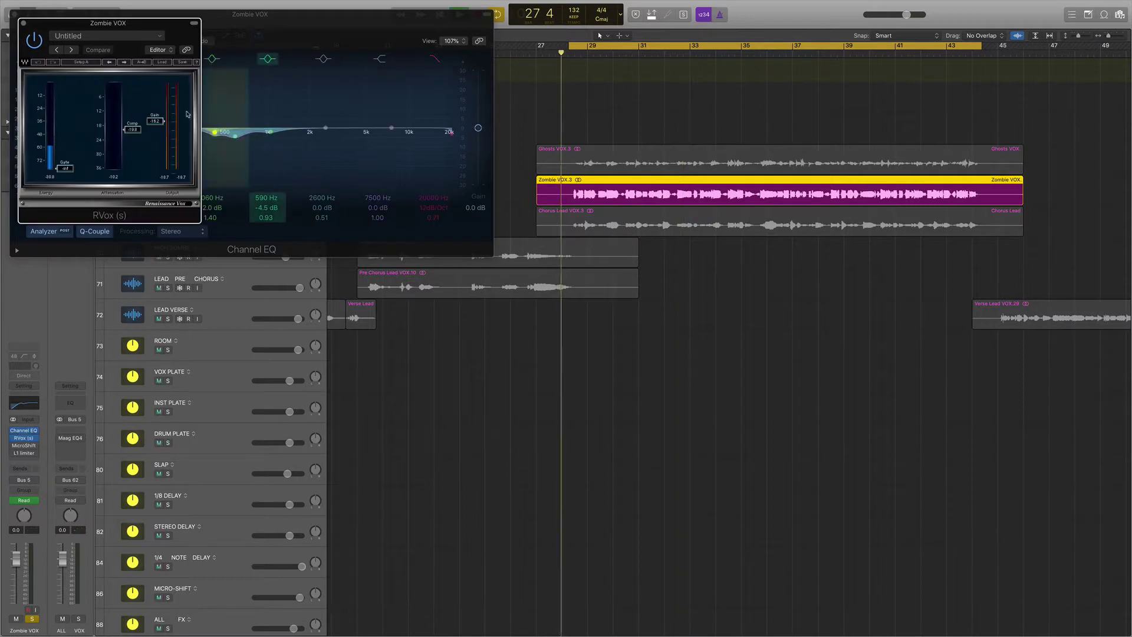
pyautogui.moveTo(181, 27); pyautogui.dragTo(658, 258)
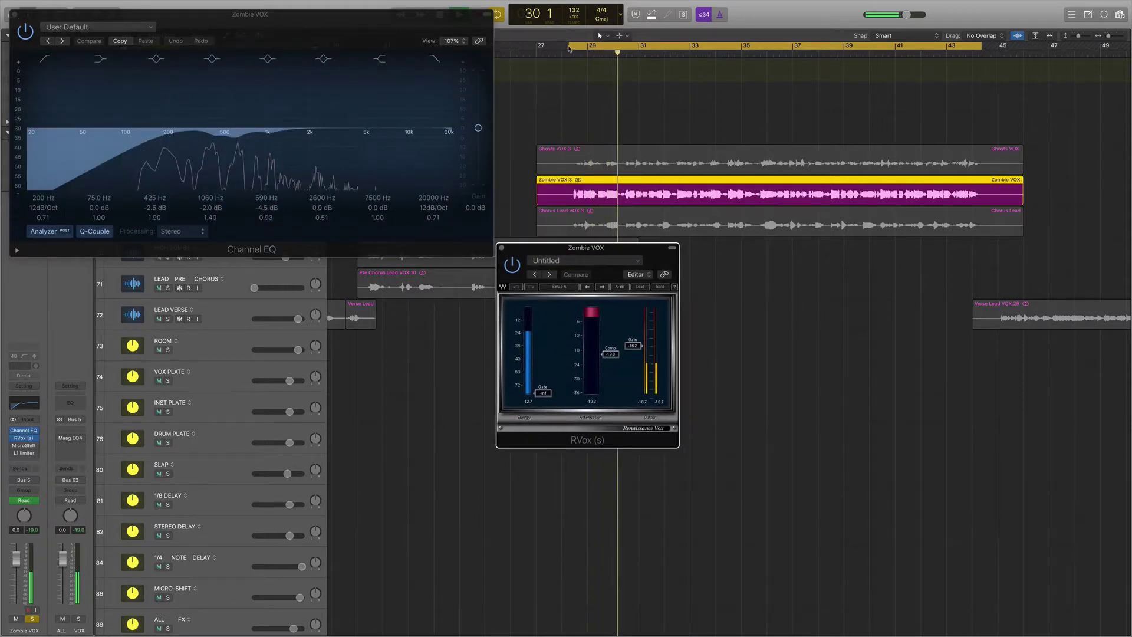
# Enable MicroShift on Zombie VOX, place its open window below the Channel EQ, and play the vocal
pyautogui.click(13, 448)
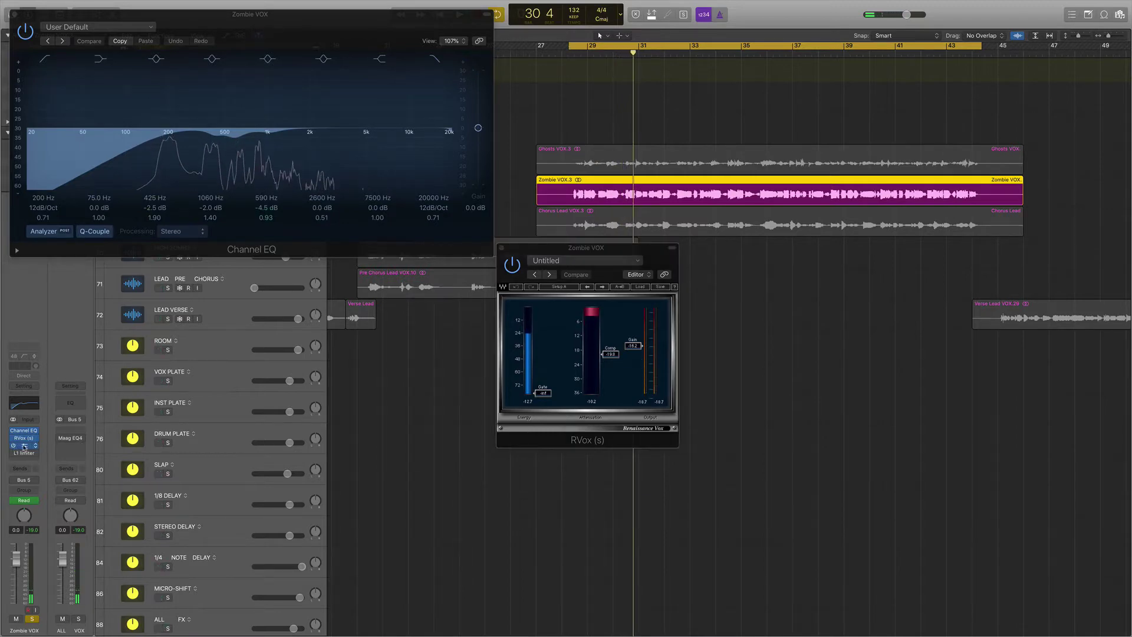
pyautogui.click(24, 448)
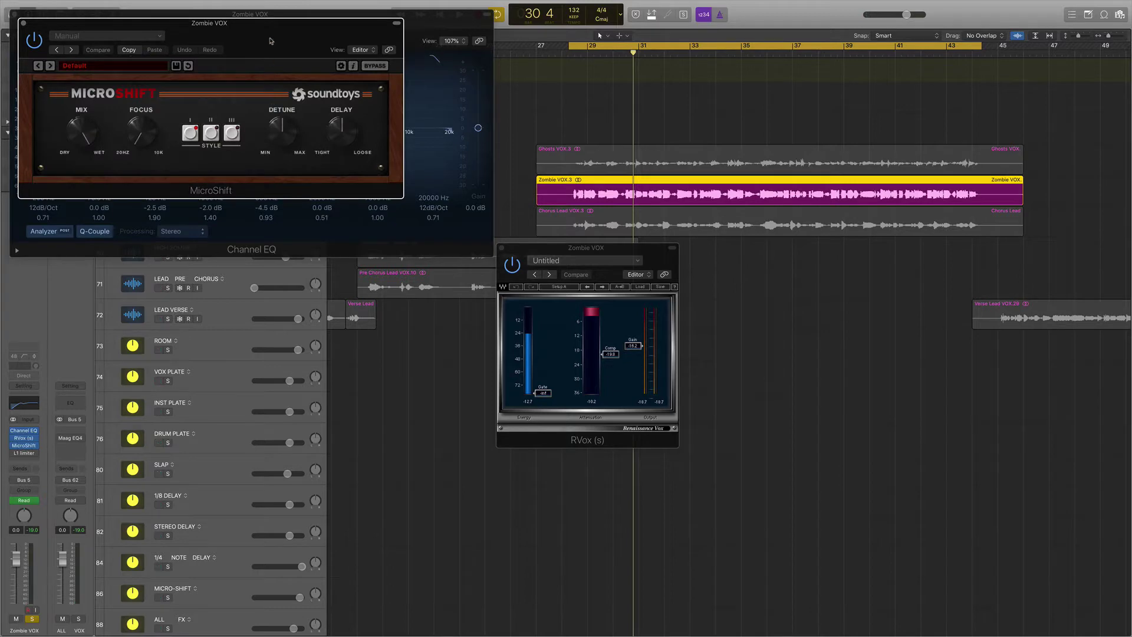
pyautogui.moveTo(270, 40); pyautogui.dragTo(330, 303)
pyautogui.press('space')
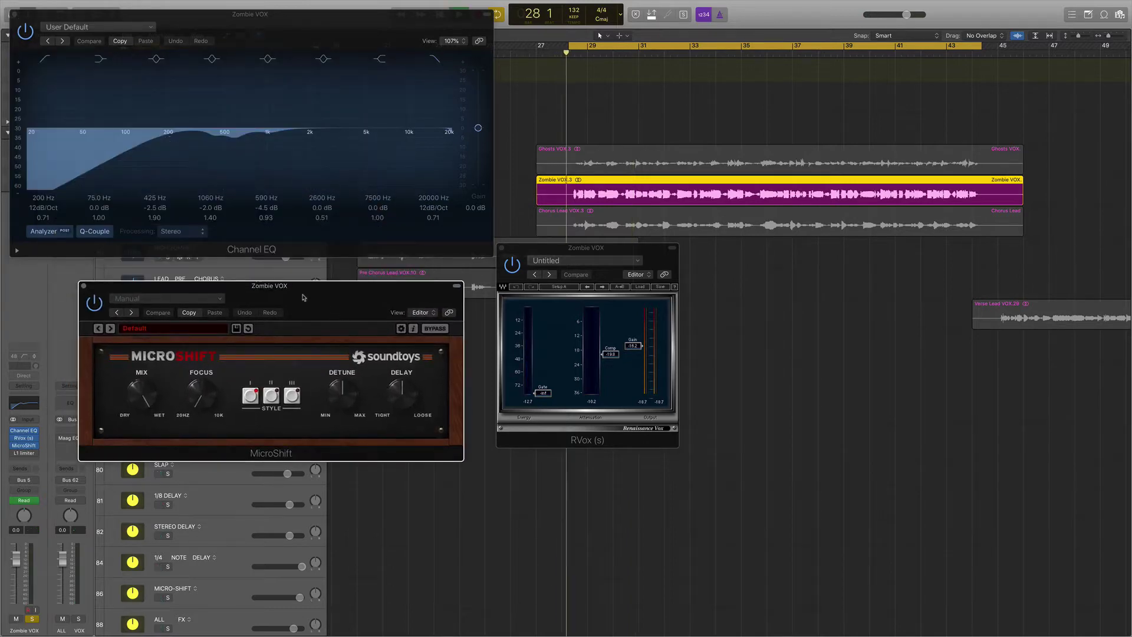
# Enable the L1 limiter on Zombie VOX and place its open window beside RVox
pyautogui.click(14, 454)
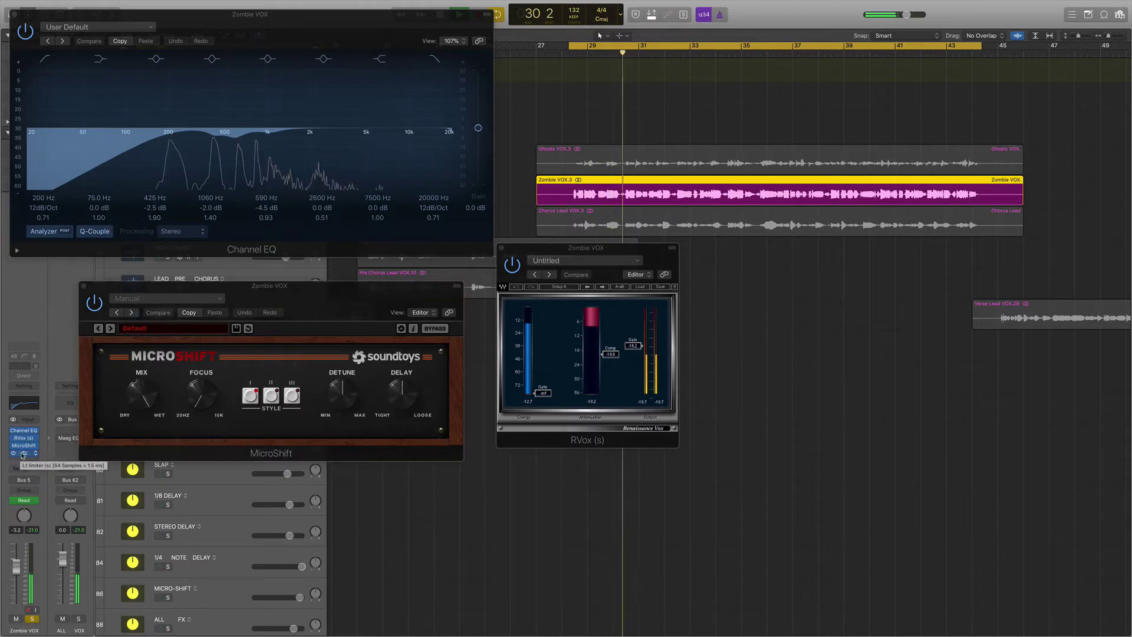
pyautogui.click(24, 453)
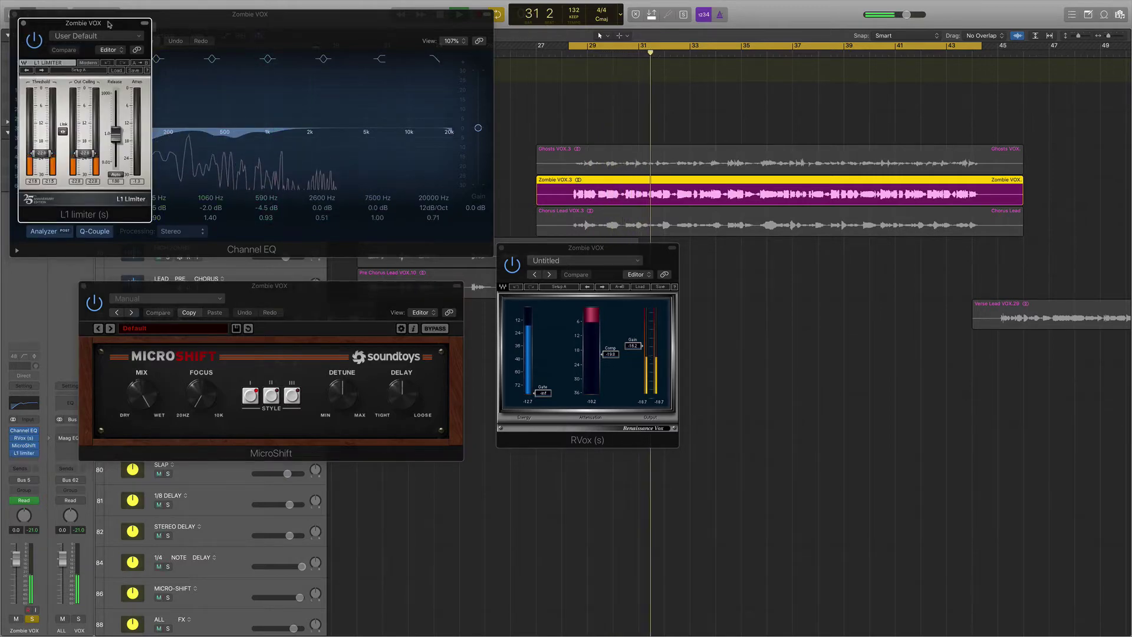
pyautogui.moveTo(140, 29); pyautogui.dragTo(907, 259)
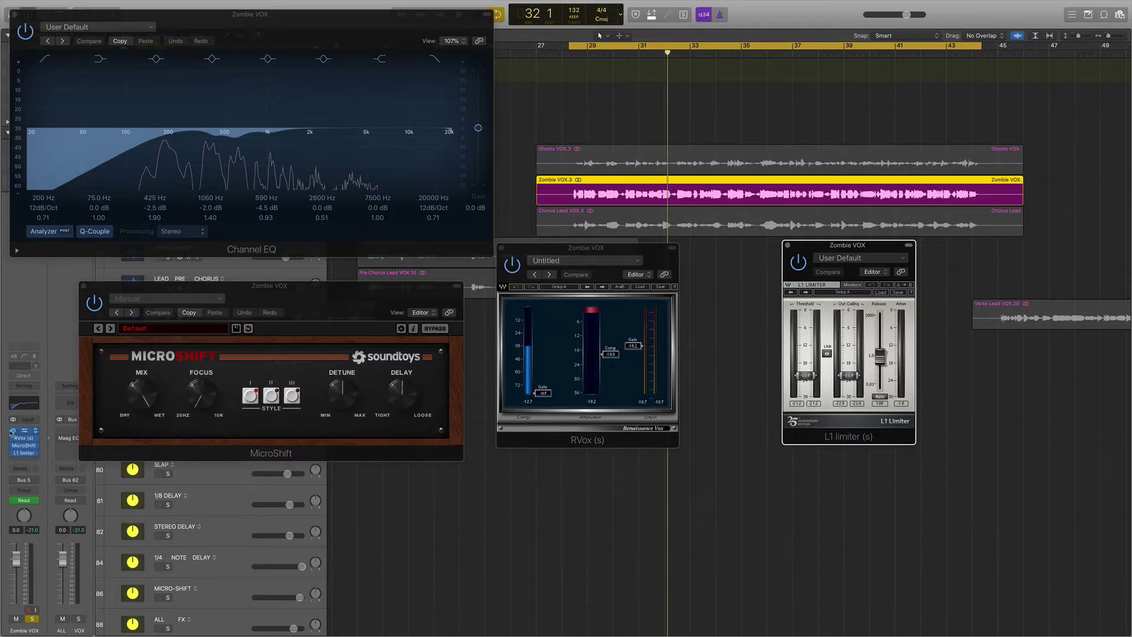
# Compare Zombie VOX during playback with its whole plug-in chain bypassed and with all four plug-ins re-enabled
pyautogui.press('space')
pyautogui.press('space')
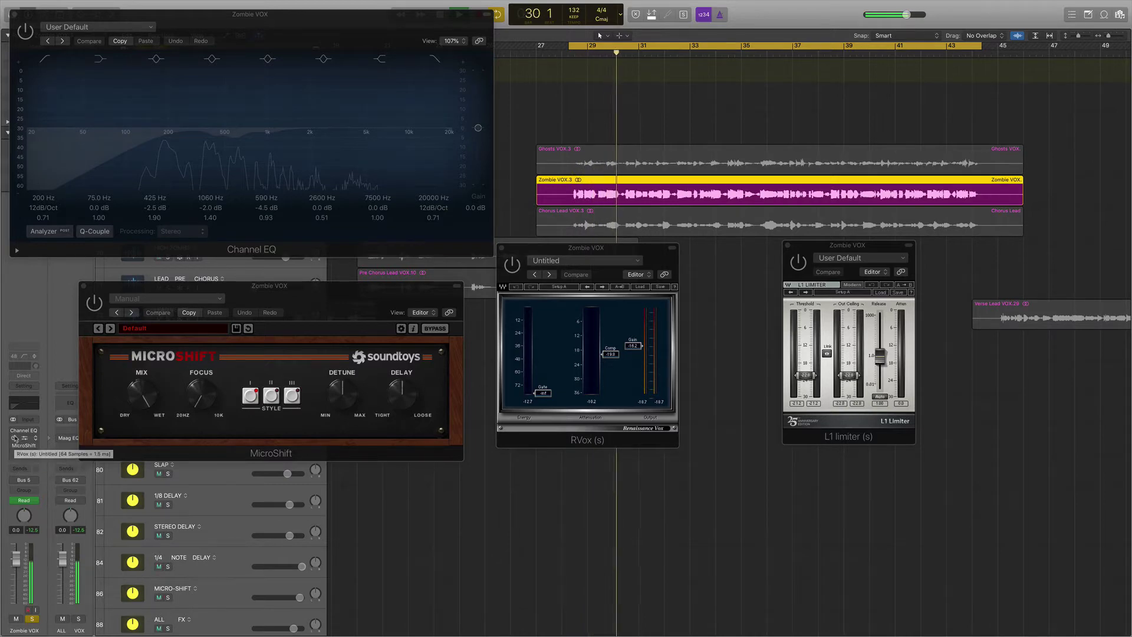
pyautogui.moveTo(13, 431)
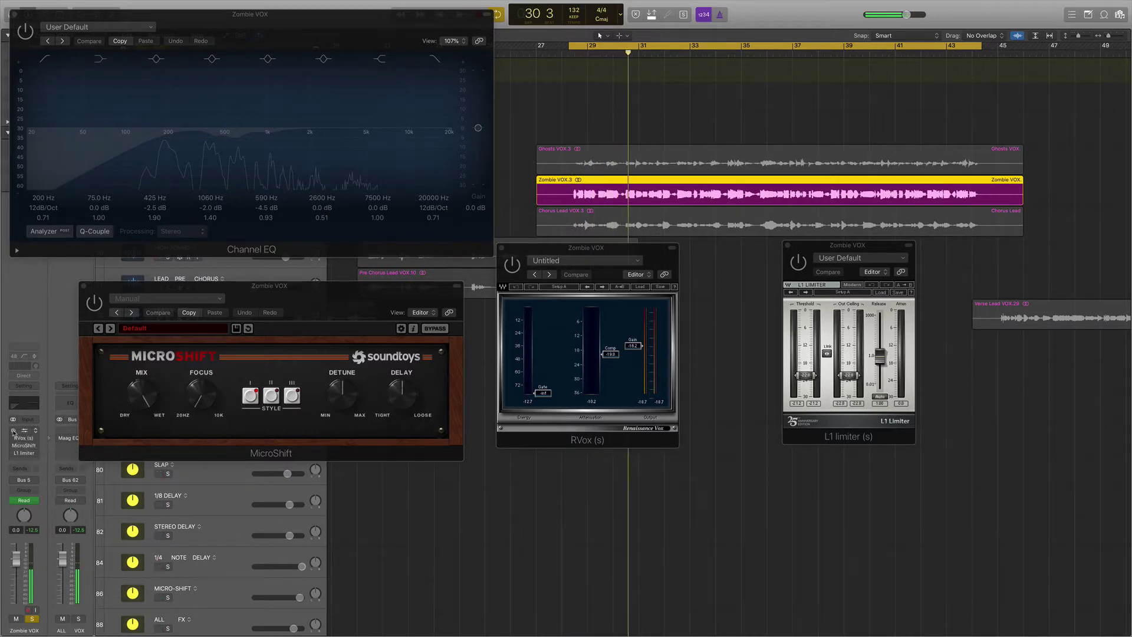
pyautogui.click(14, 431)
pyautogui.press('space')
pyautogui.press('space')
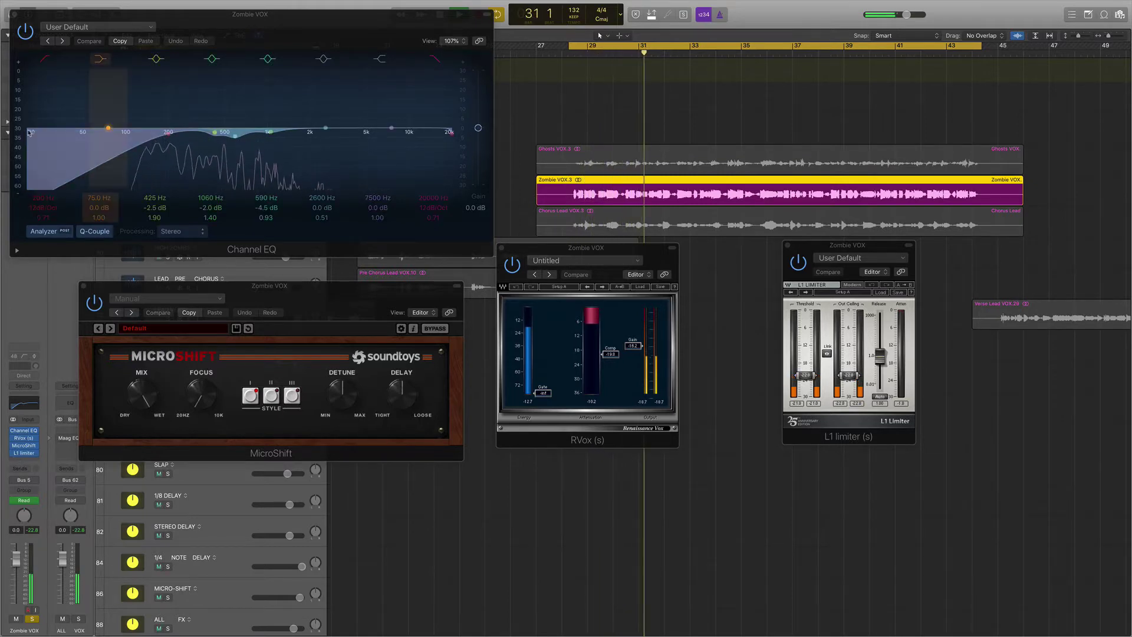
pyautogui.press('space')
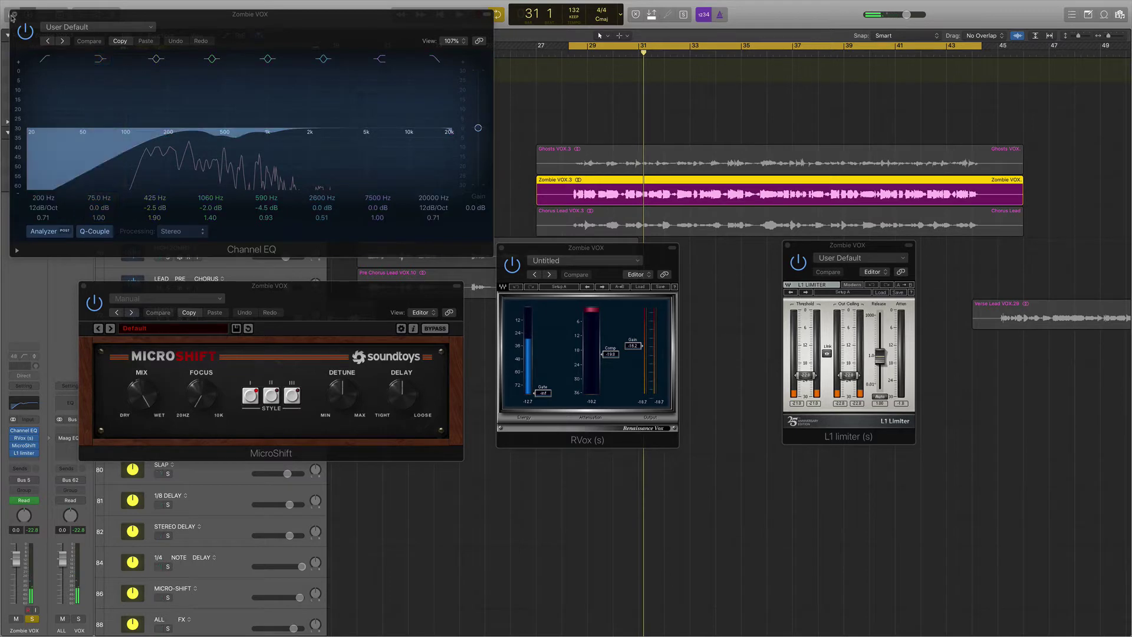
# Close the Channel EQ, MicroShift, RVox and L1 limiter windows of Zombie VOX
pyautogui.click(12, 14)
pyautogui.click(84, 286)
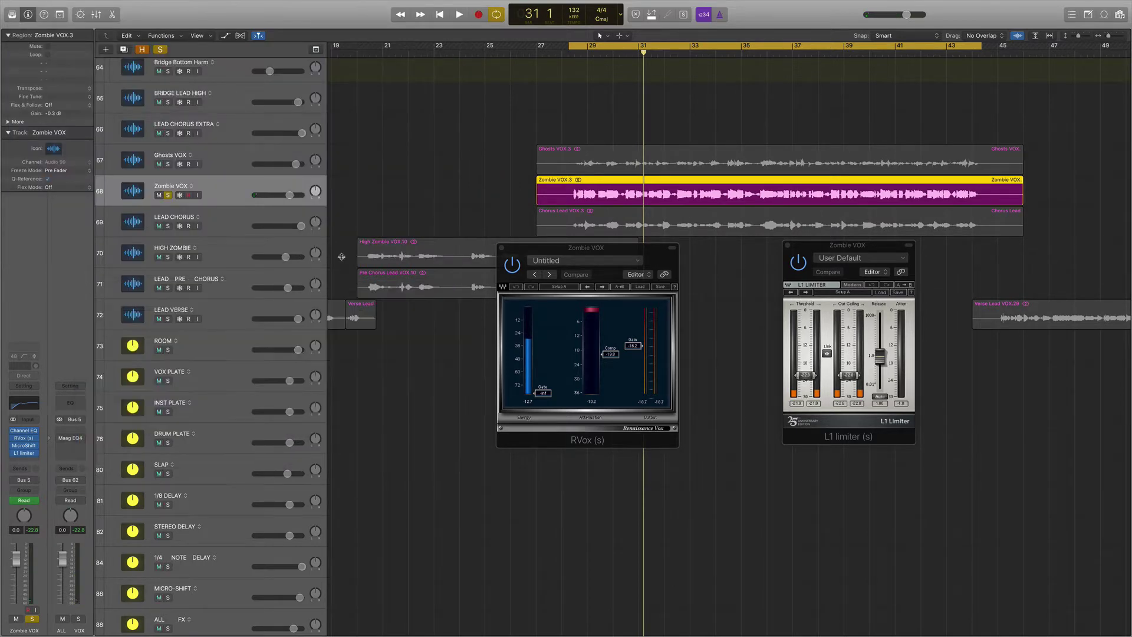
pyautogui.click(500, 248)
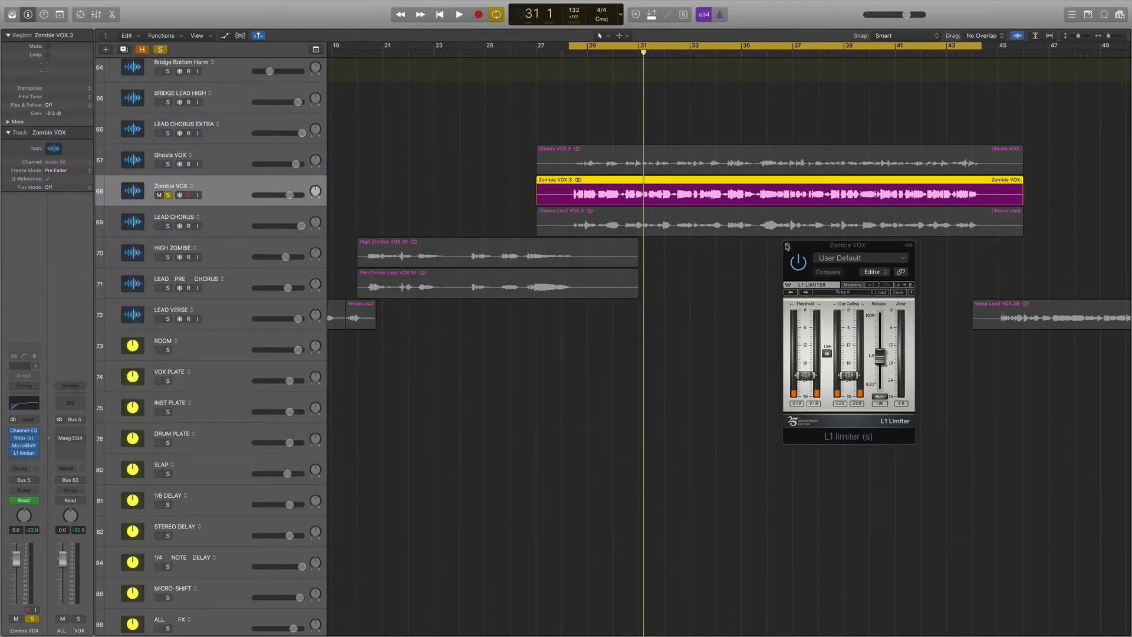
pyautogui.click(787, 244)
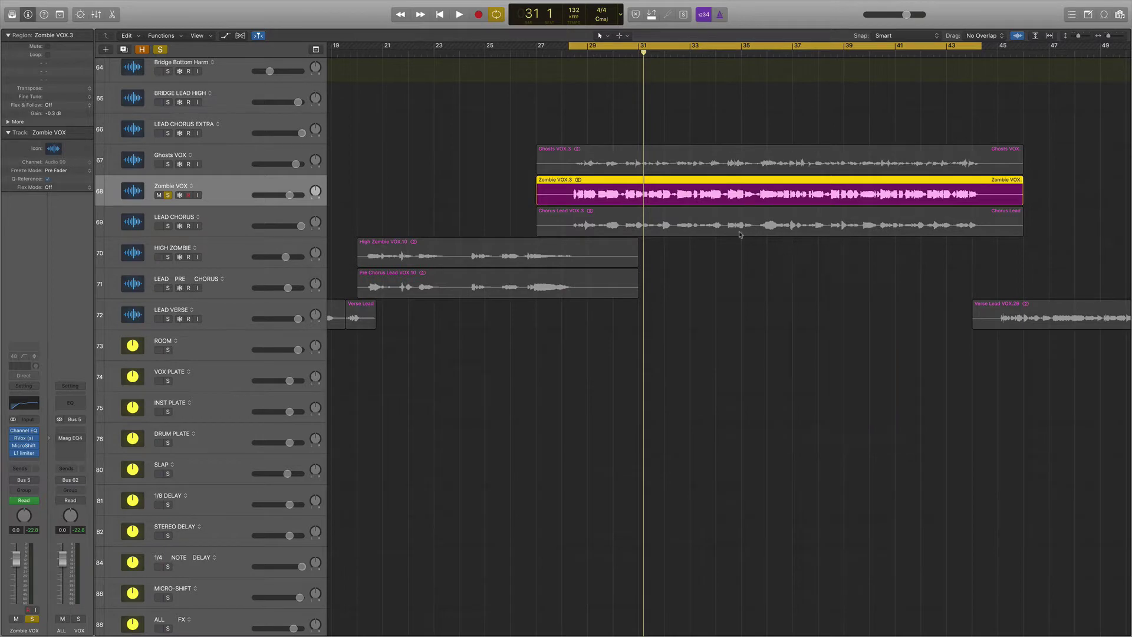
# Solo only the Ghosts VOX track and listen to it without its plug-ins
pyautogui.click(168, 166)
pyautogui.press('space')
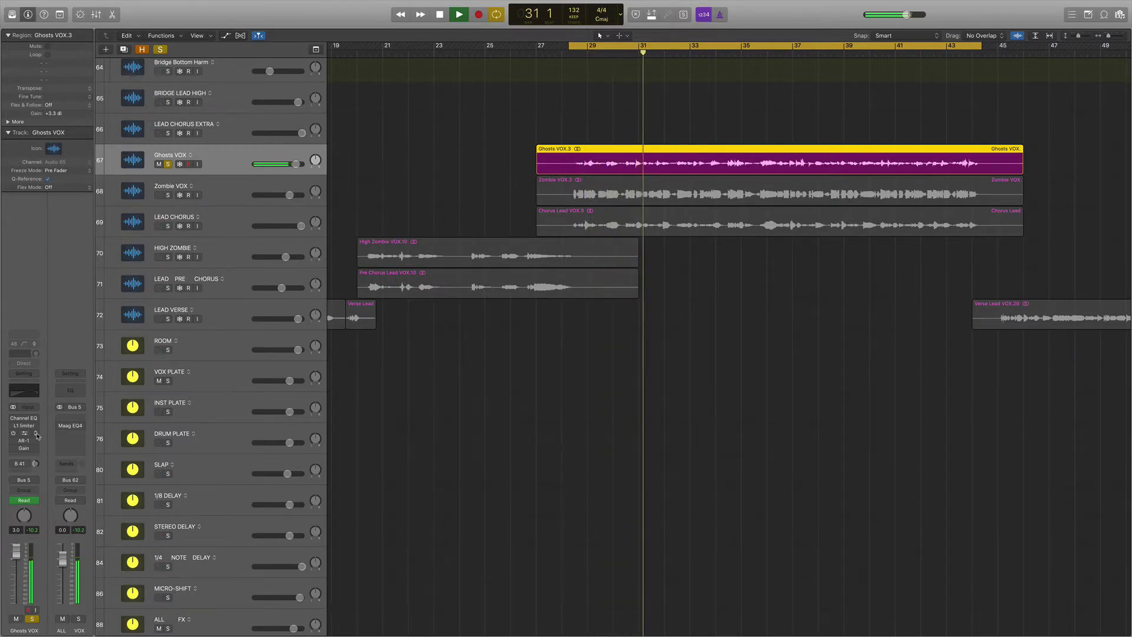
pyautogui.press('space')
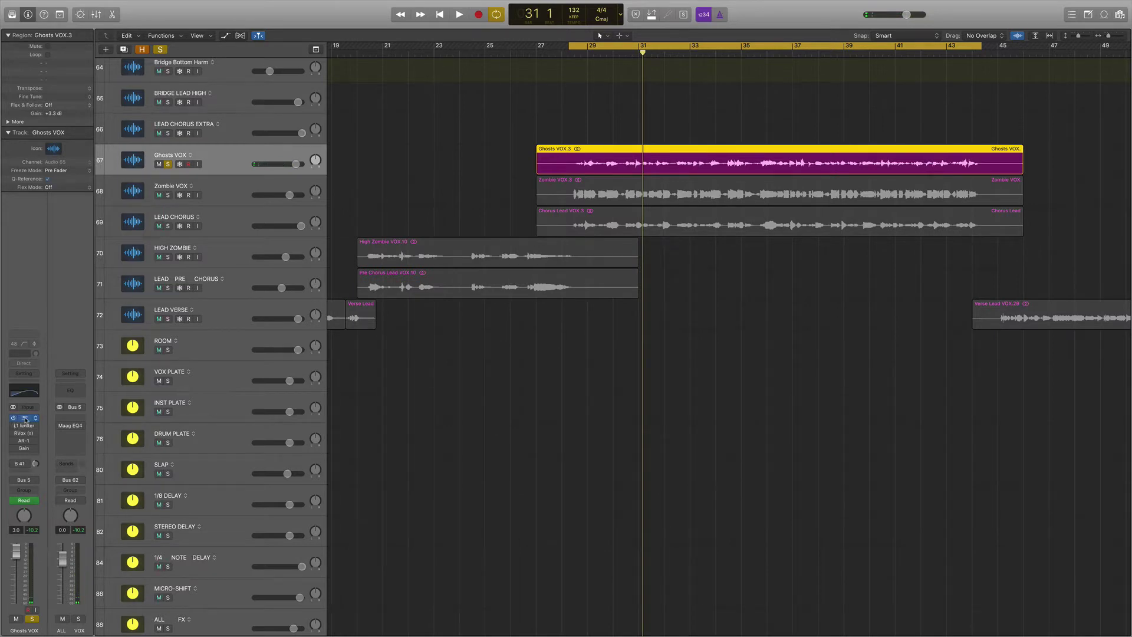
# Open and enable the Channel EQ on Ghosts VOX and compare the vocal during playback with the EQ bypassed and enabled
pyautogui.click(25, 419)
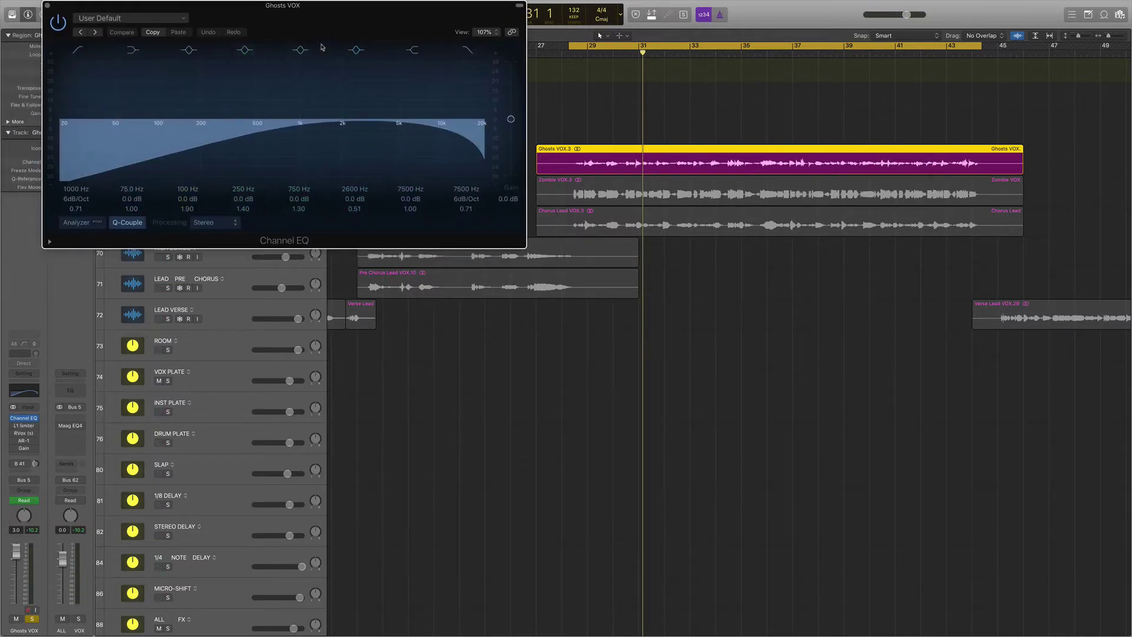
pyautogui.press('space')
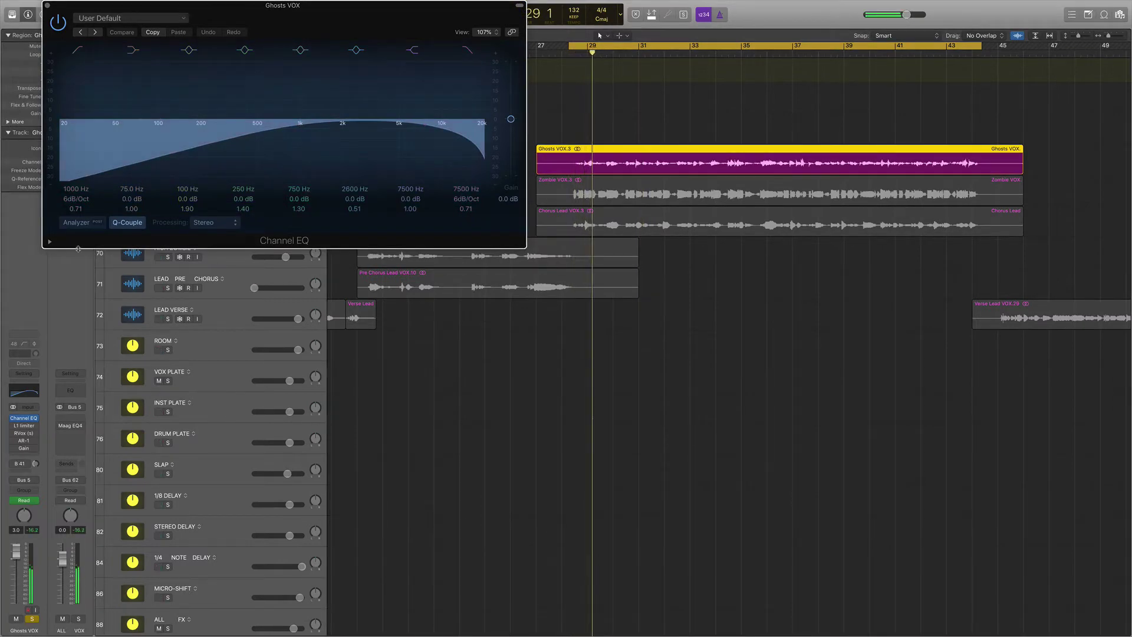
pyautogui.click(57, 24)
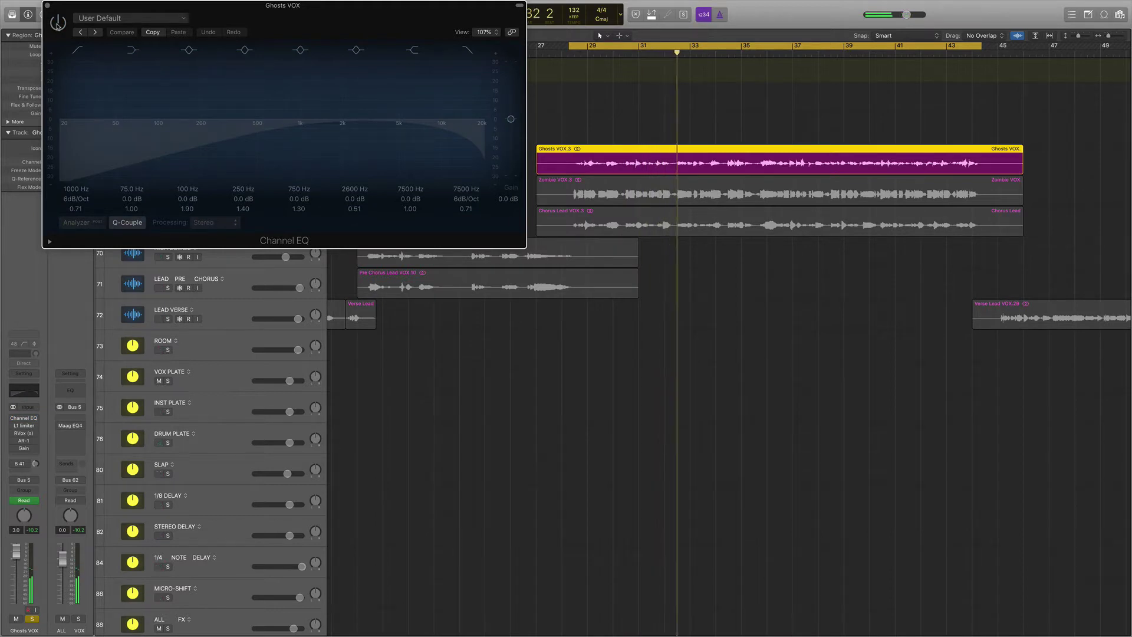
pyautogui.click(57, 23)
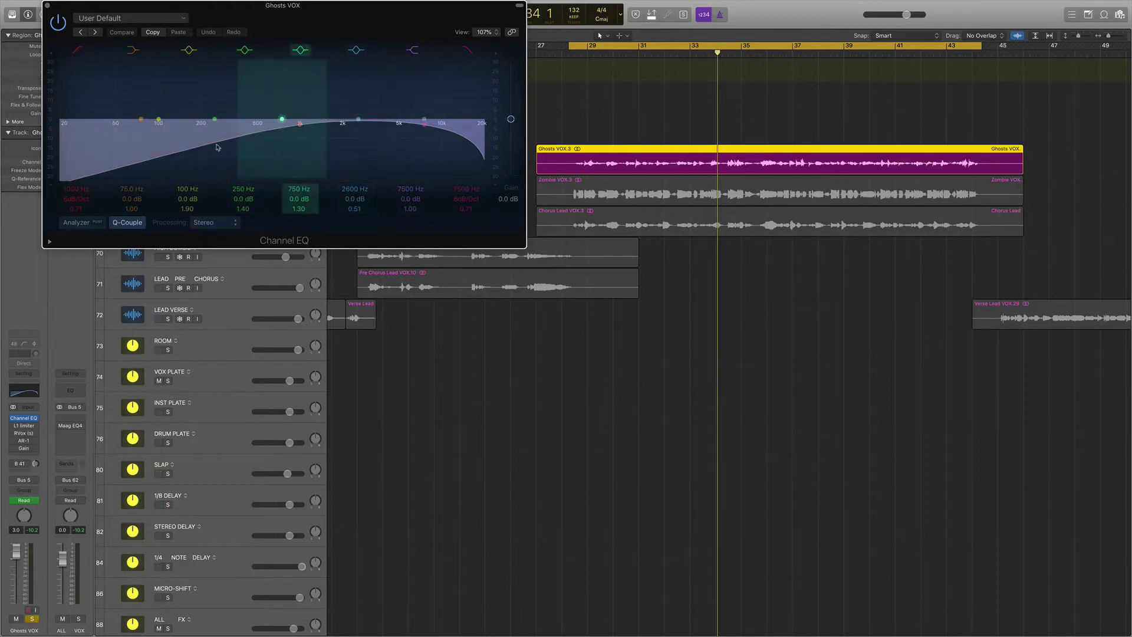
# Enable the L1 limiter on Ghosts VOX, listen to it and move its open window clear of the Channel EQ
pyautogui.click(18, 426)
pyautogui.press('space')
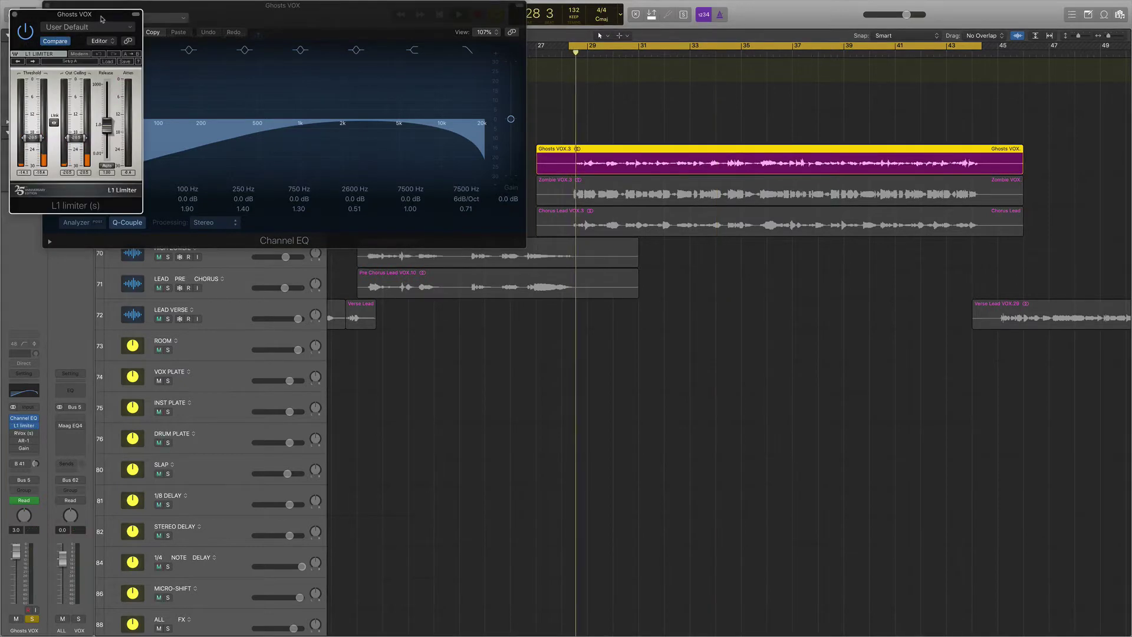
pyautogui.moveTo(101, 19); pyautogui.dragTo(603, 208)
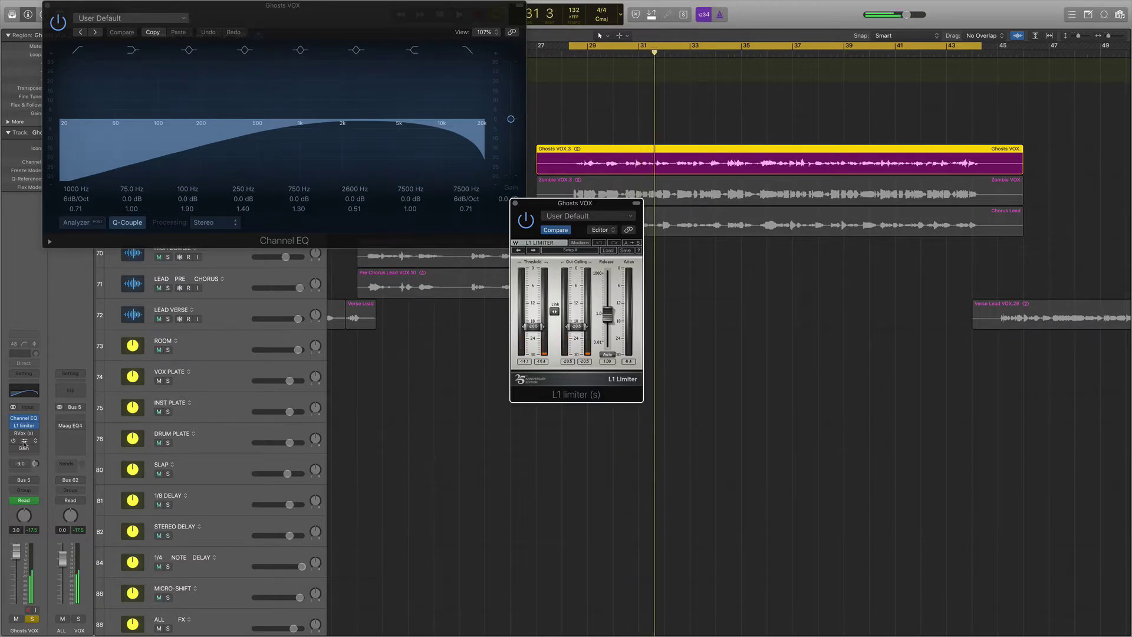
# Enable RVox on Ghosts VOX, place its open window beside the L1 limiter and play the vocal
pyautogui.click(24, 434)
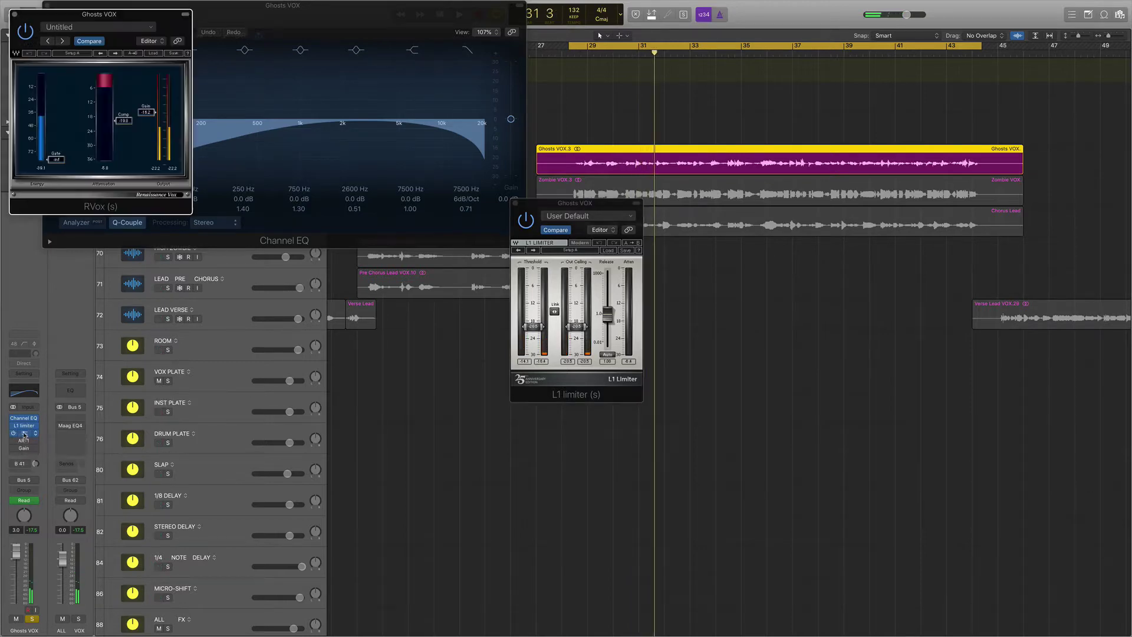
pyautogui.moveTo(170, 24); pyautogui.dragTo(842, 217)
pyautogui.press('space')
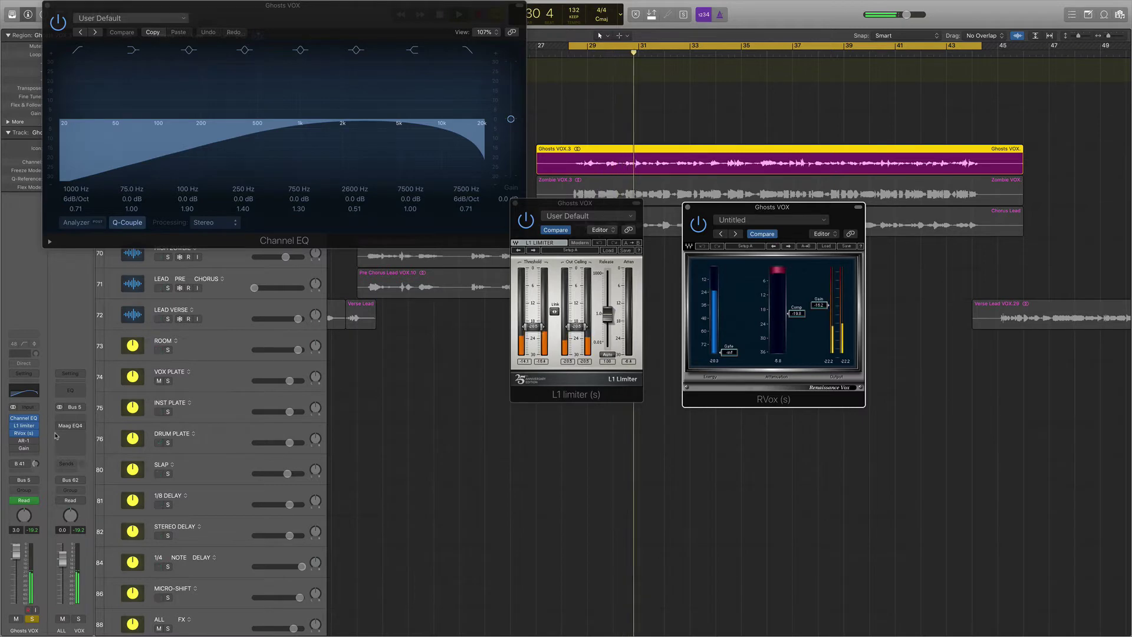
# Enable the AR-1 compressor, with its window below the others, plus the Gain plug-in and Bus 41 send on Ghosts VOX
pyautogui.click(14, 441)
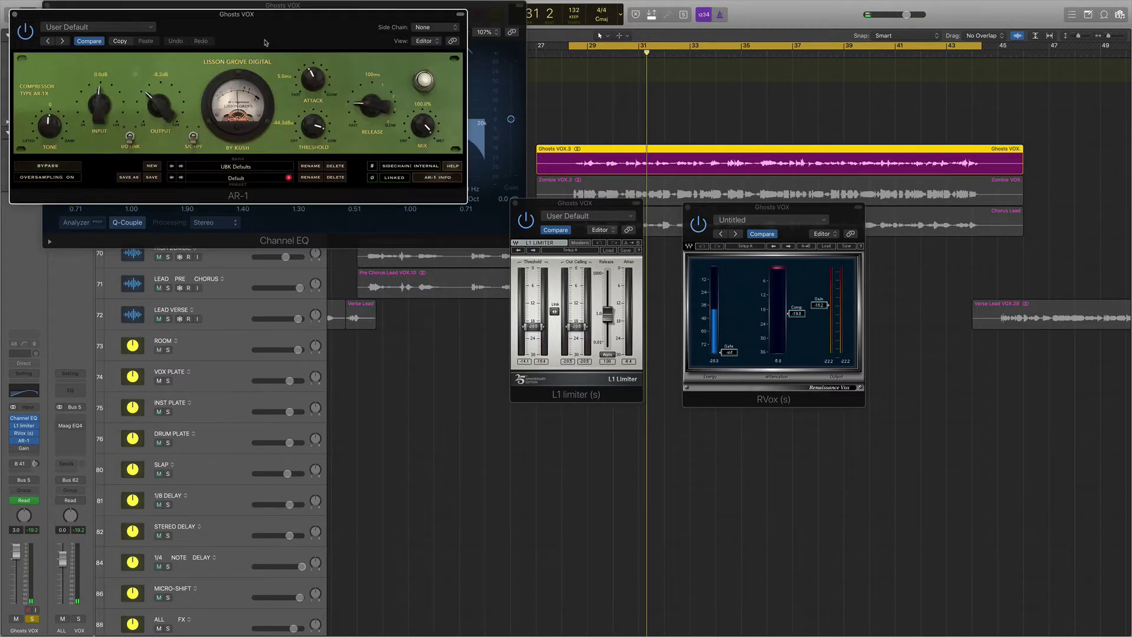
pyautogui.moveTo(264, 43); pyautogui.dragTo(706, 449)
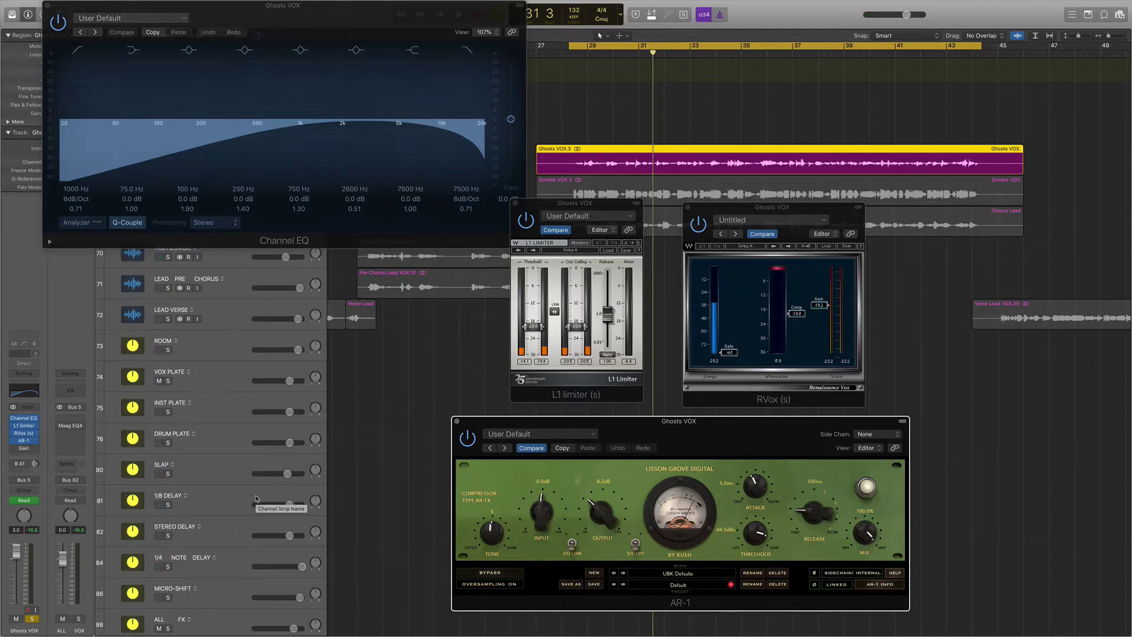
pyautogui.click(25, 449)
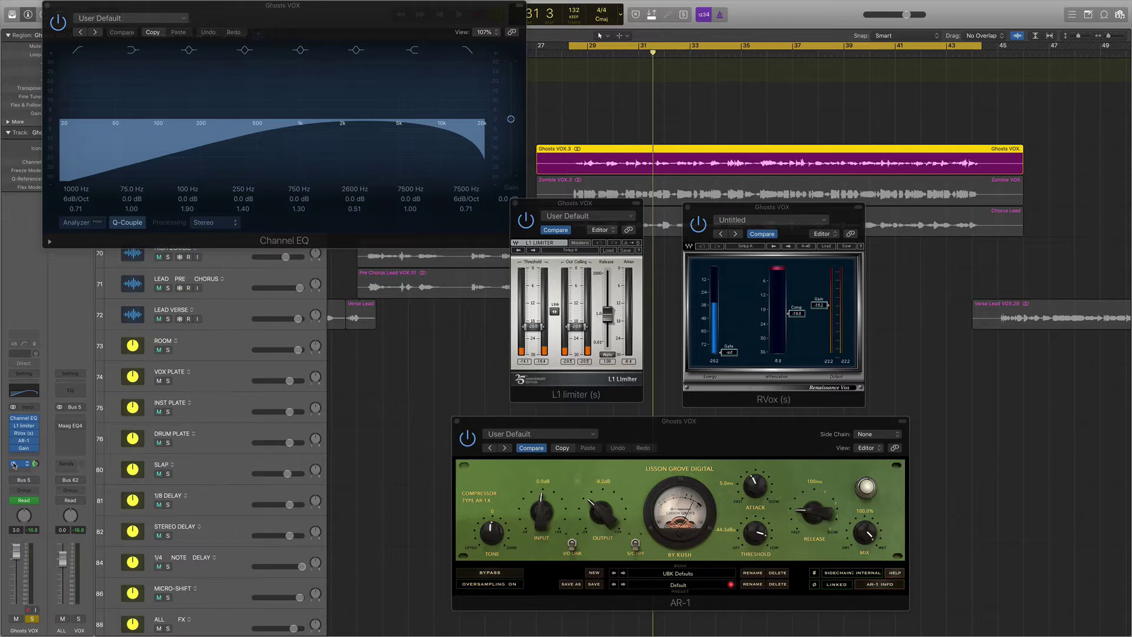
pyautogui.press('space')
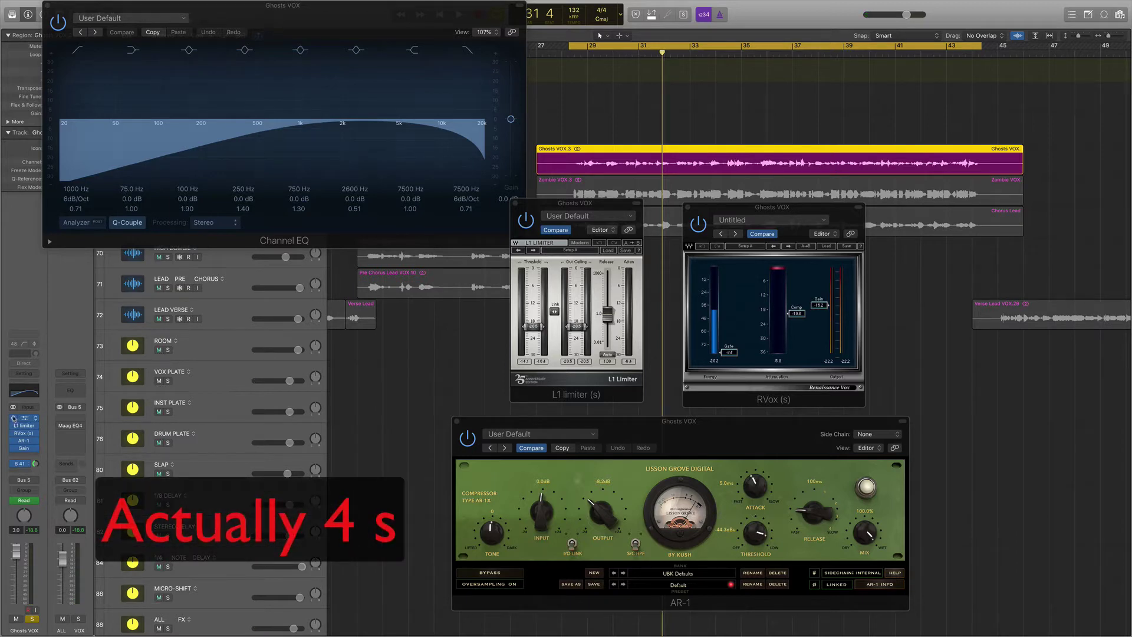
# Compare Ghosts VOX during playback with its whole plug-in chain and send bypassed and with everything re-enabled
pyautogui.click(14, 418)
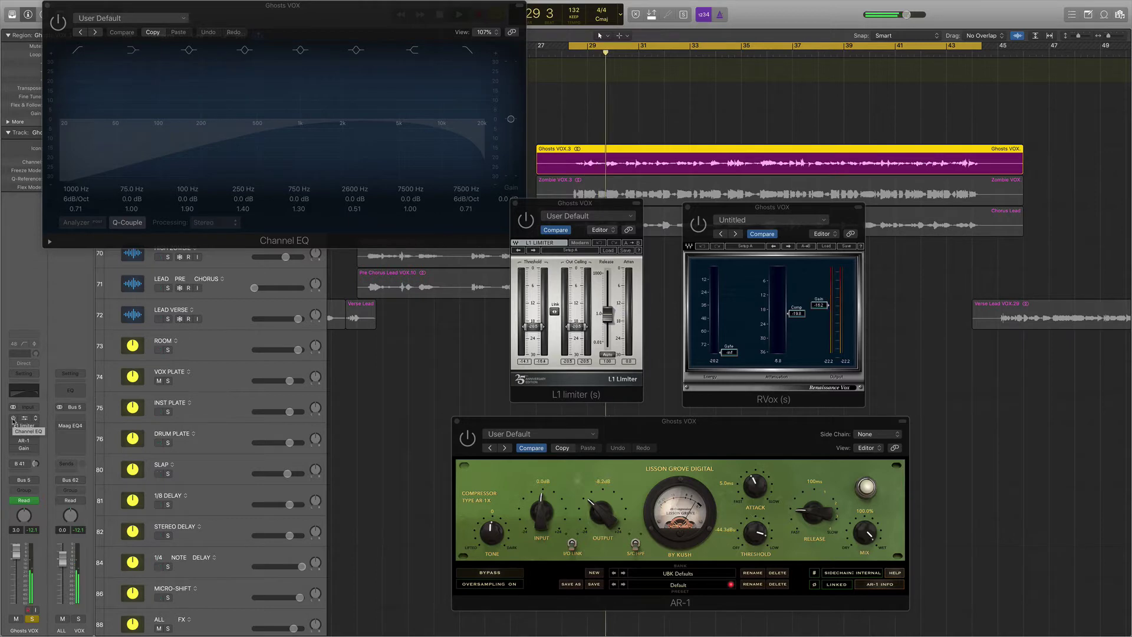
pyautogui.press('c')
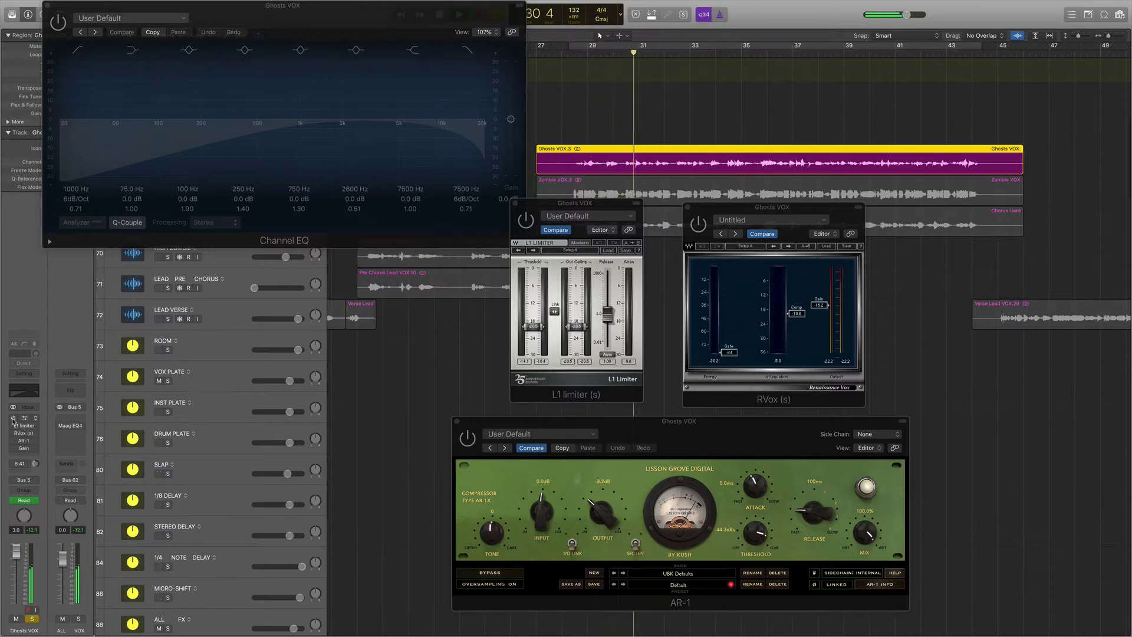
pyautogui.click(13, 419)
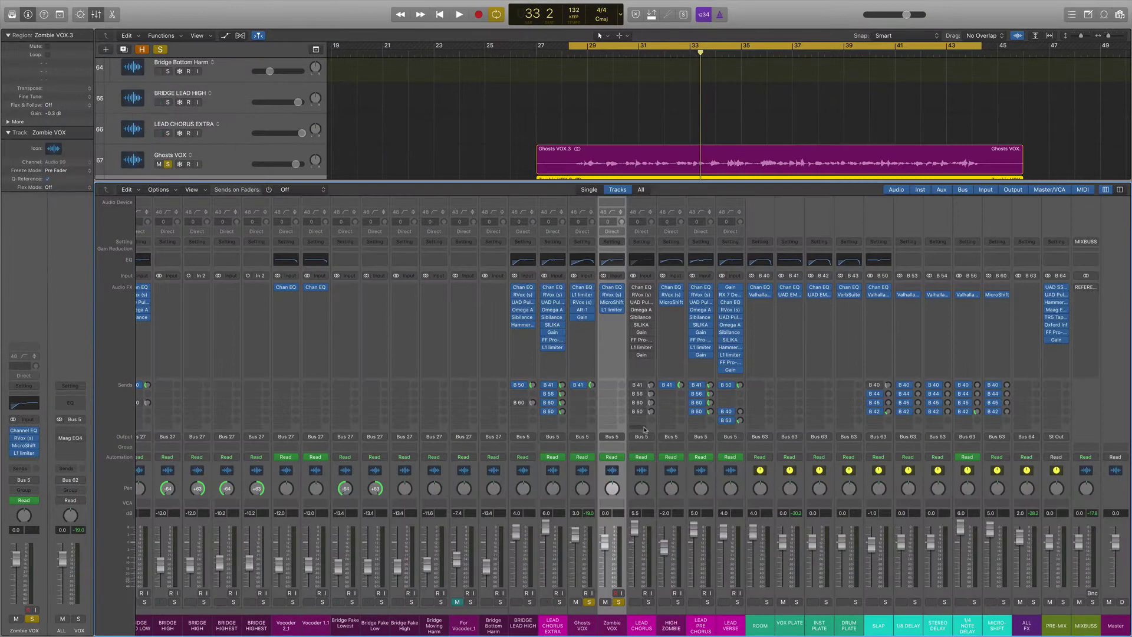
# Play the soloed Ghosts VOX and Zombie VOX together in the mixer, comparing both with all plug-ins enabled and bypassed
pyautogui.press('space')
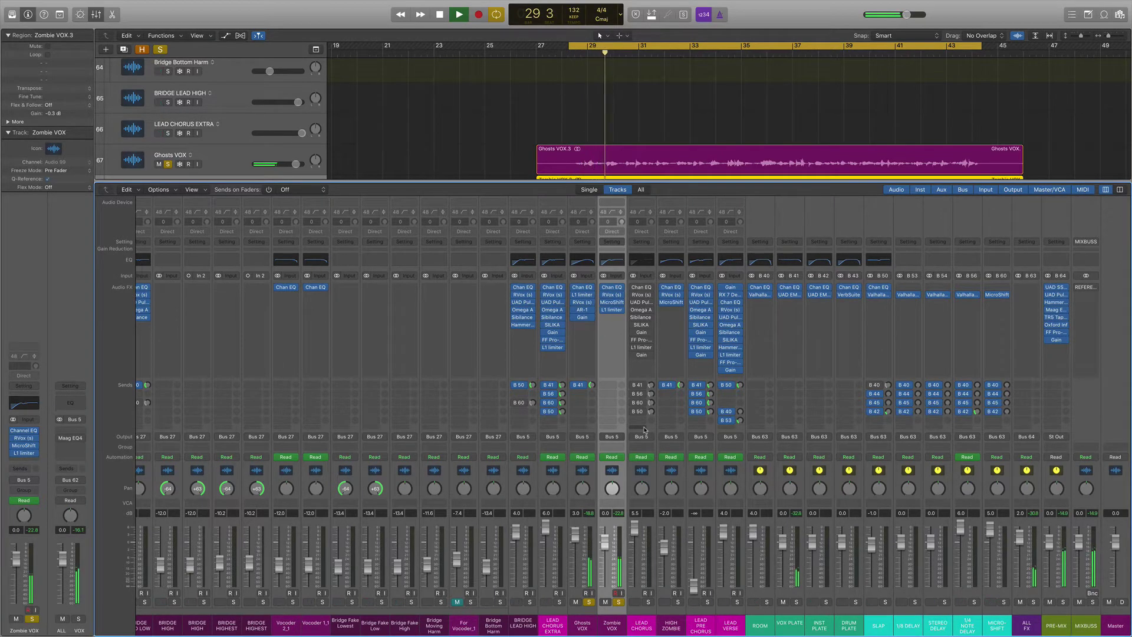
pyautogui.click(593, 465)
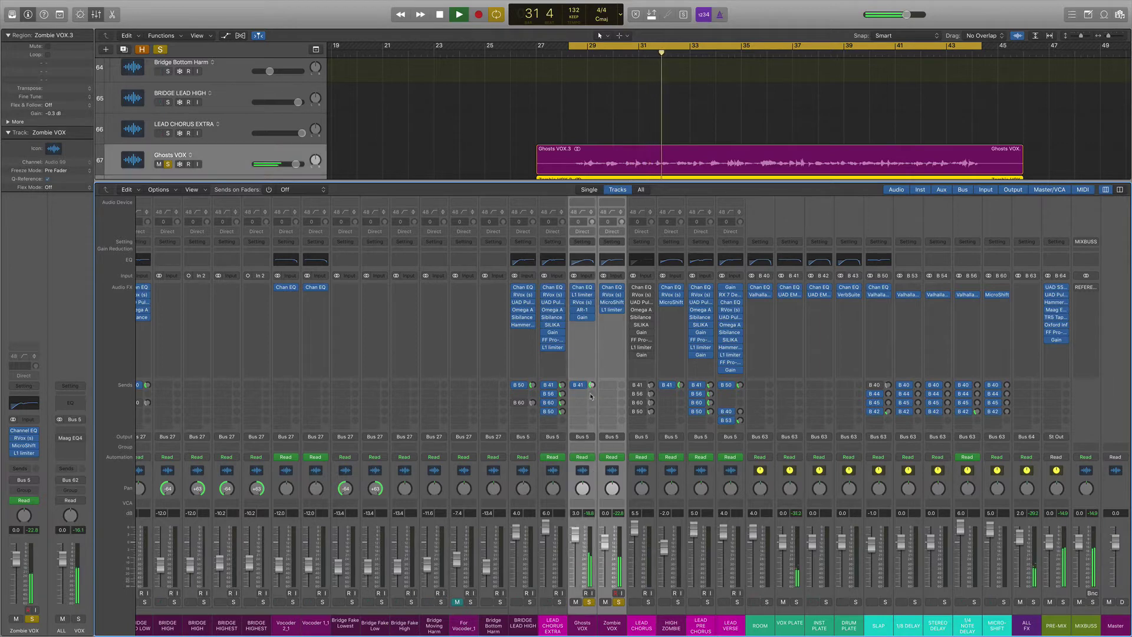
pyautogui.press('space')
pyautogui.click(574, 288)
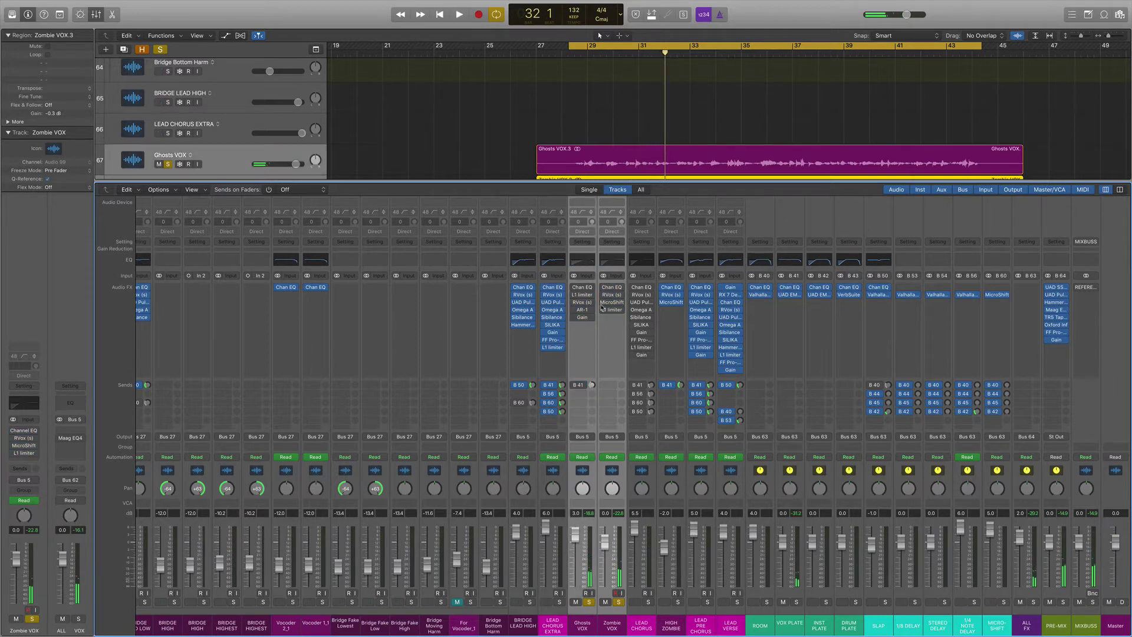
pyautogui.press('space')
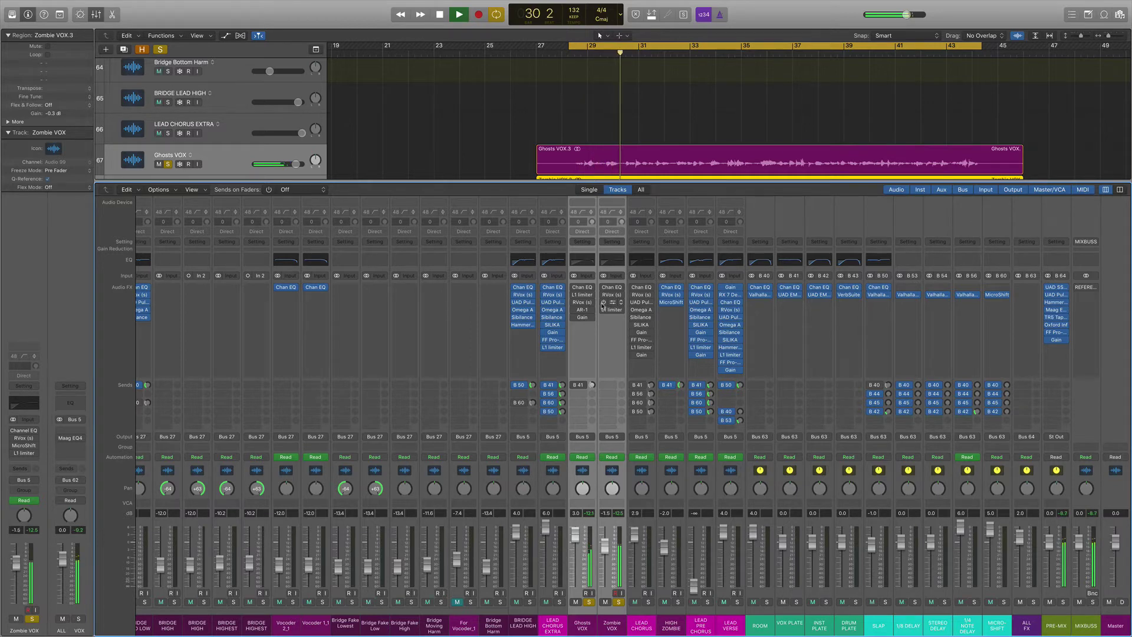
pyautogui.press('space')
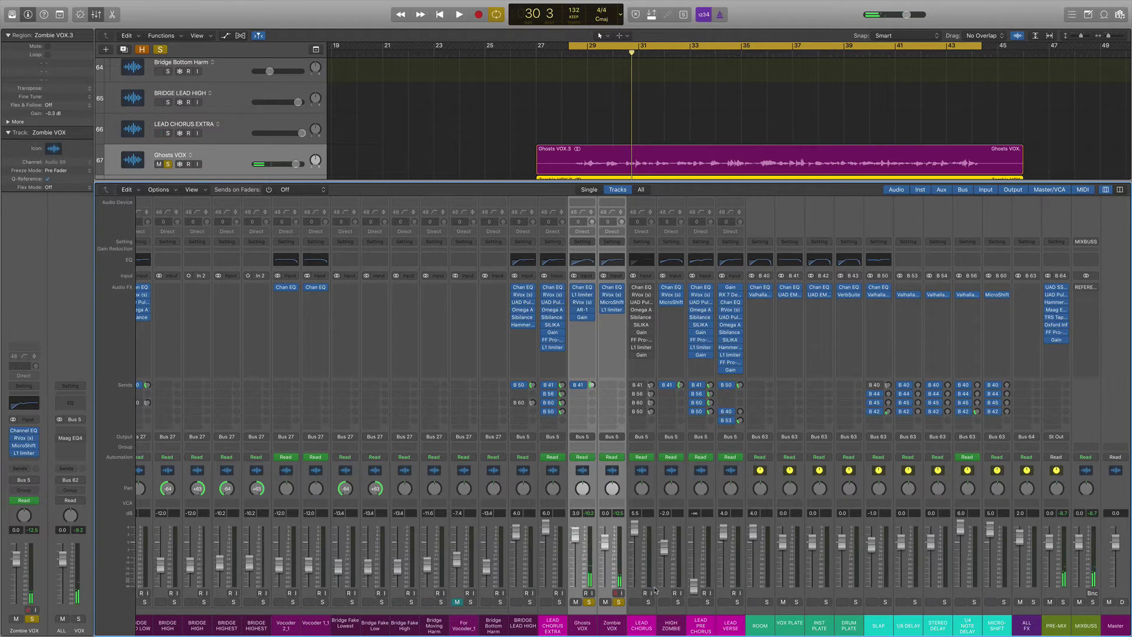
# Solo only the LEAD CHORUS track and listen to it without its plug-ins
pyautogui.click(643, 469)
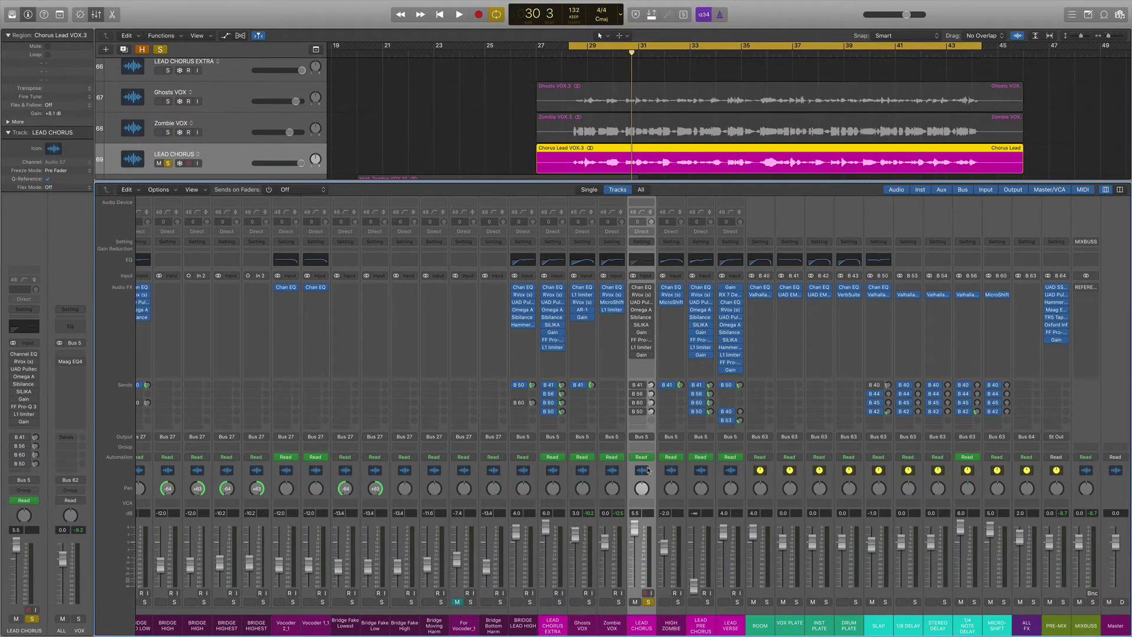
pyautogui.press('space')
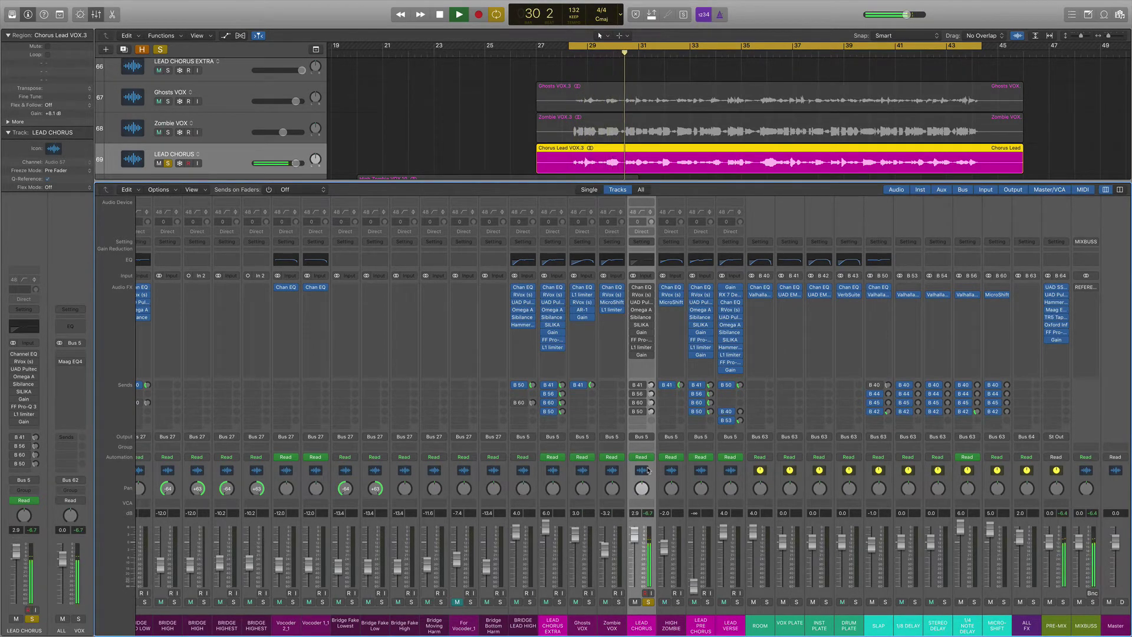
pyautogui.press('space')
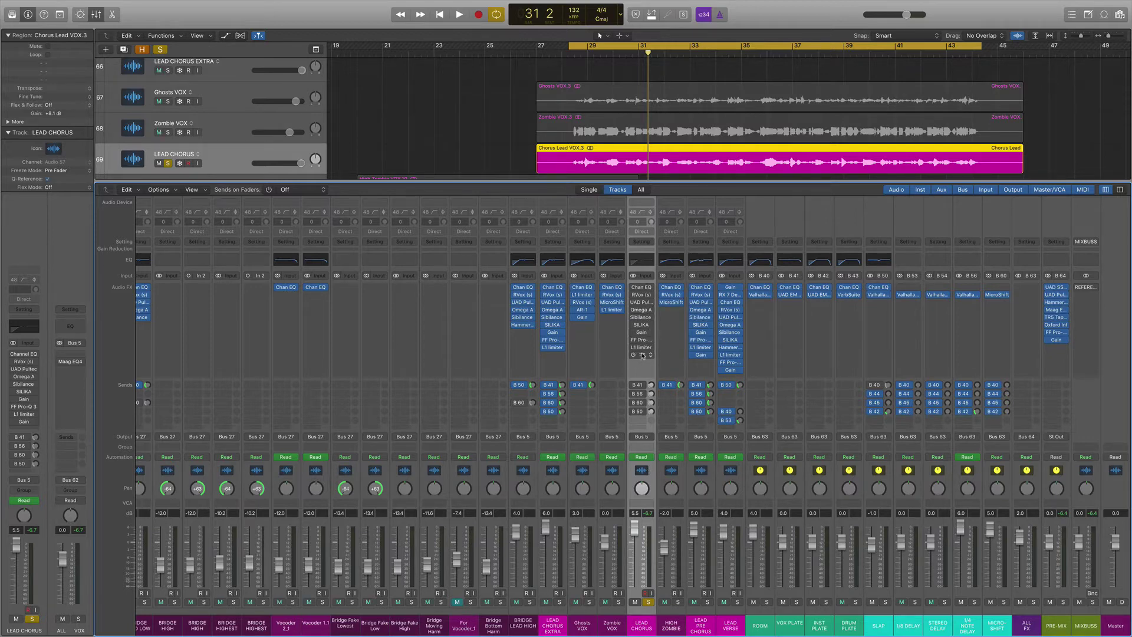
# Open and enable the Channel EQ on LEAD CHORUS and compare the vocal during playback with the EQ bypassed and enabled
pyautogui.click(641, 289)
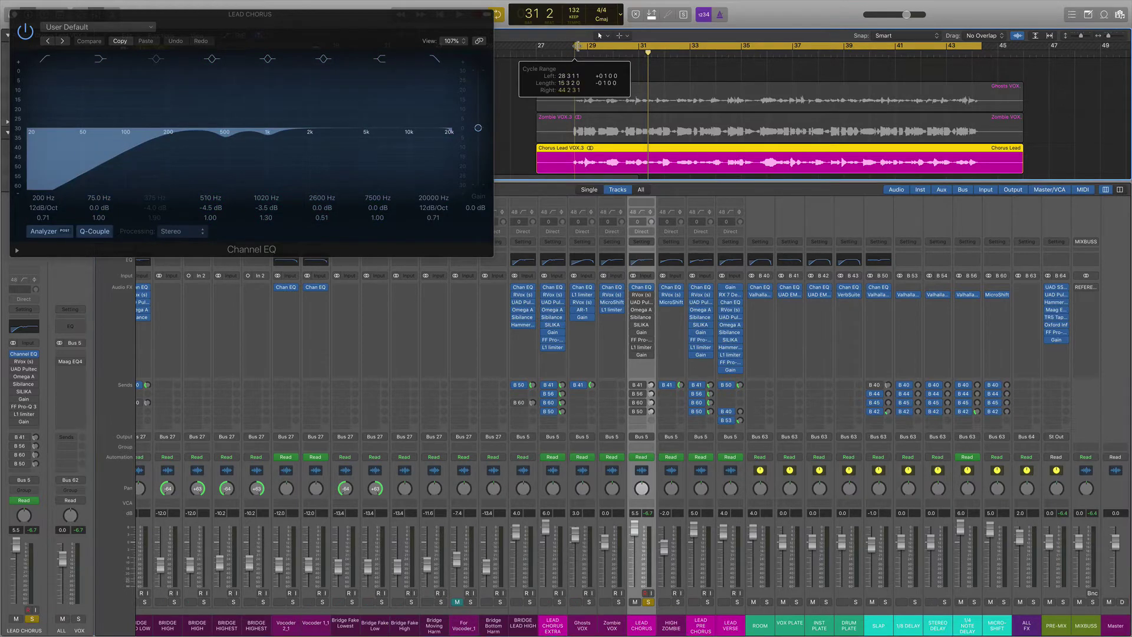
pyautogui.click(35, 33)
pyautogui.click(27, 33)
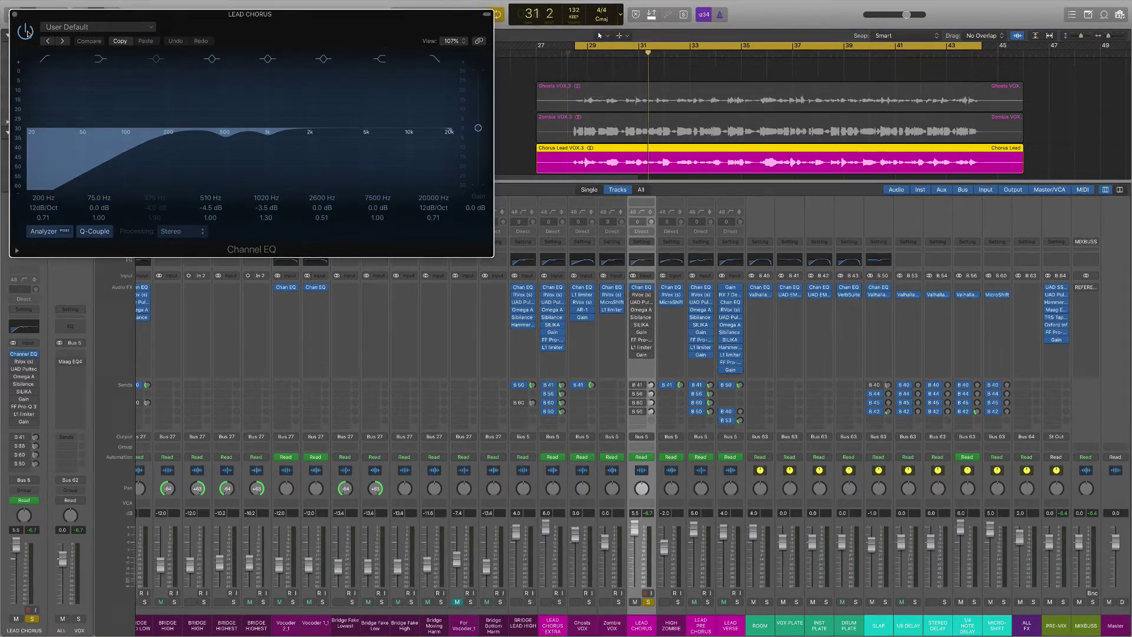
pyautogui.press('space')
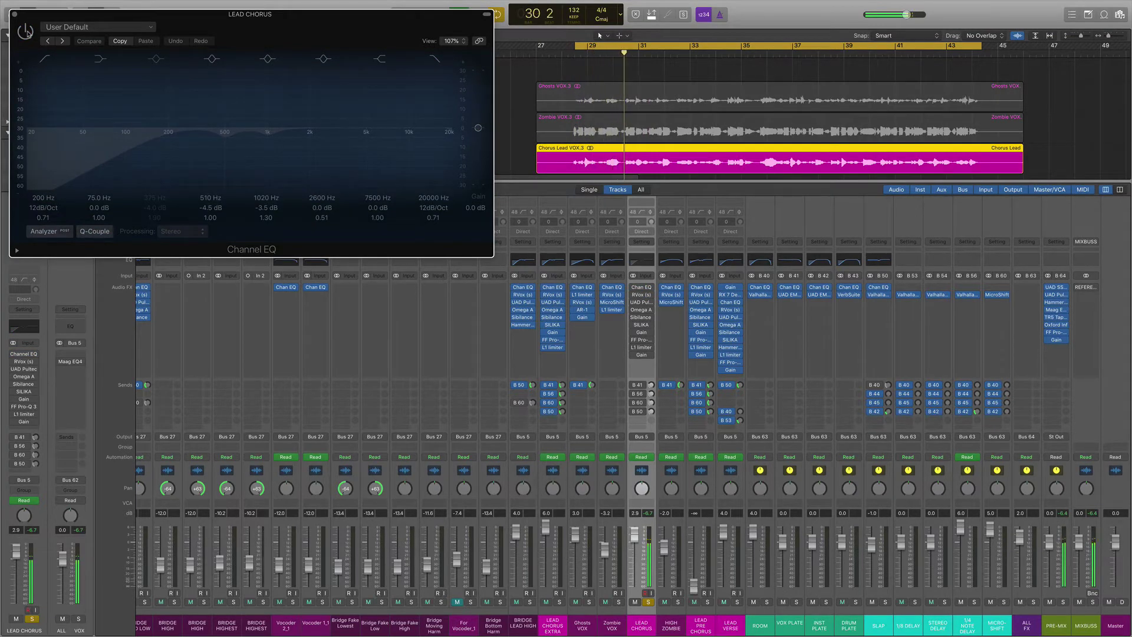
pyautogui.click(27, 32)
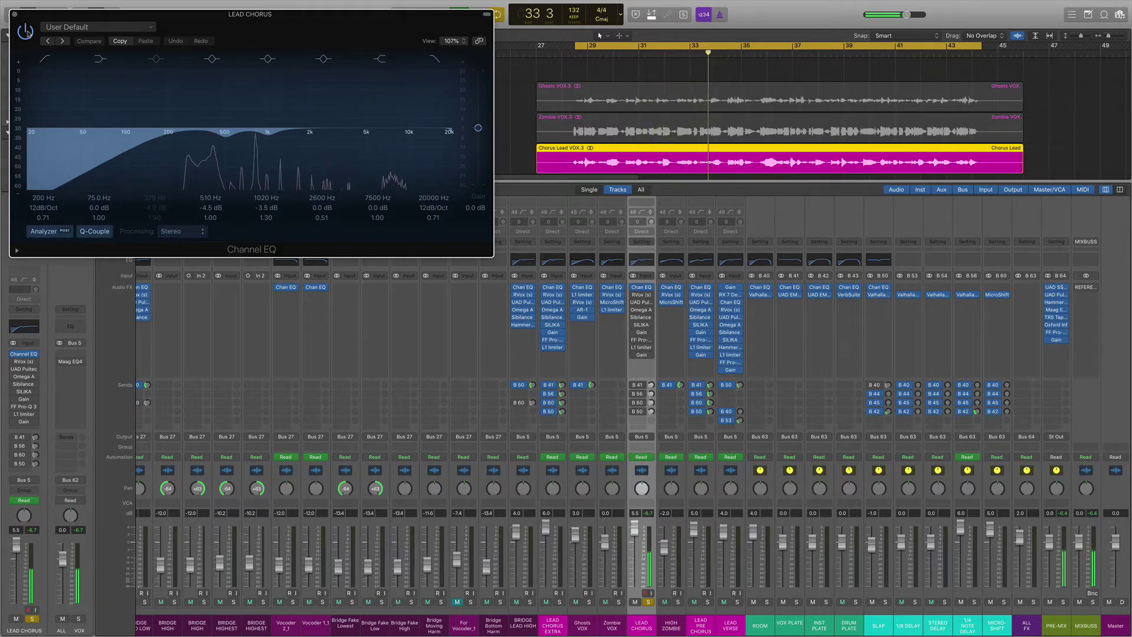
pyautogui.click(27, 32)
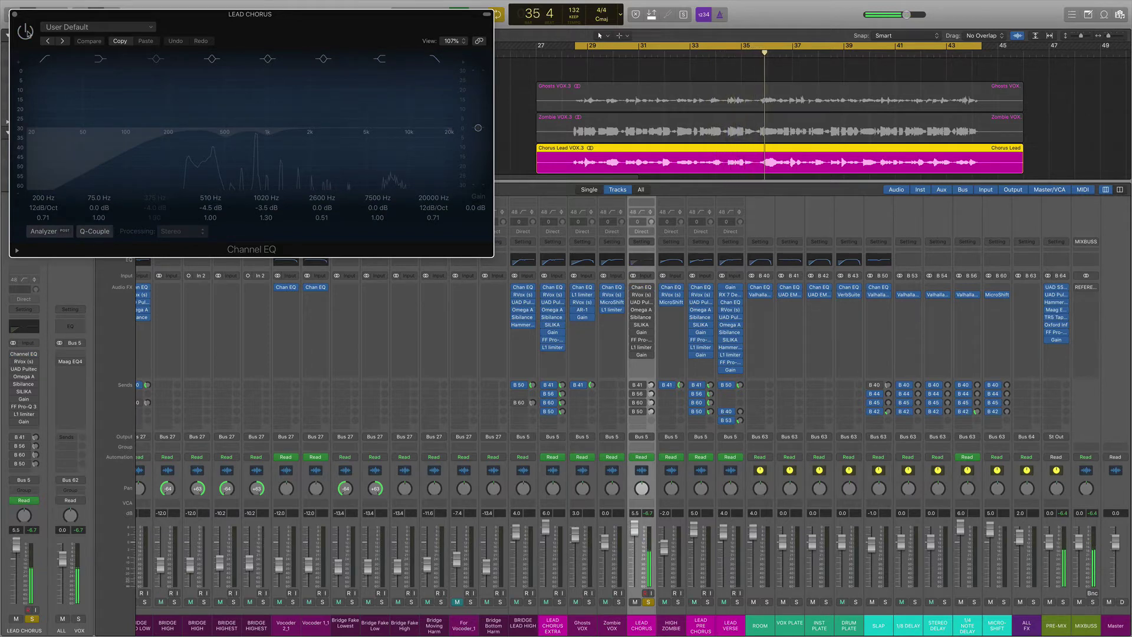
pyautogui.click(26, 31)
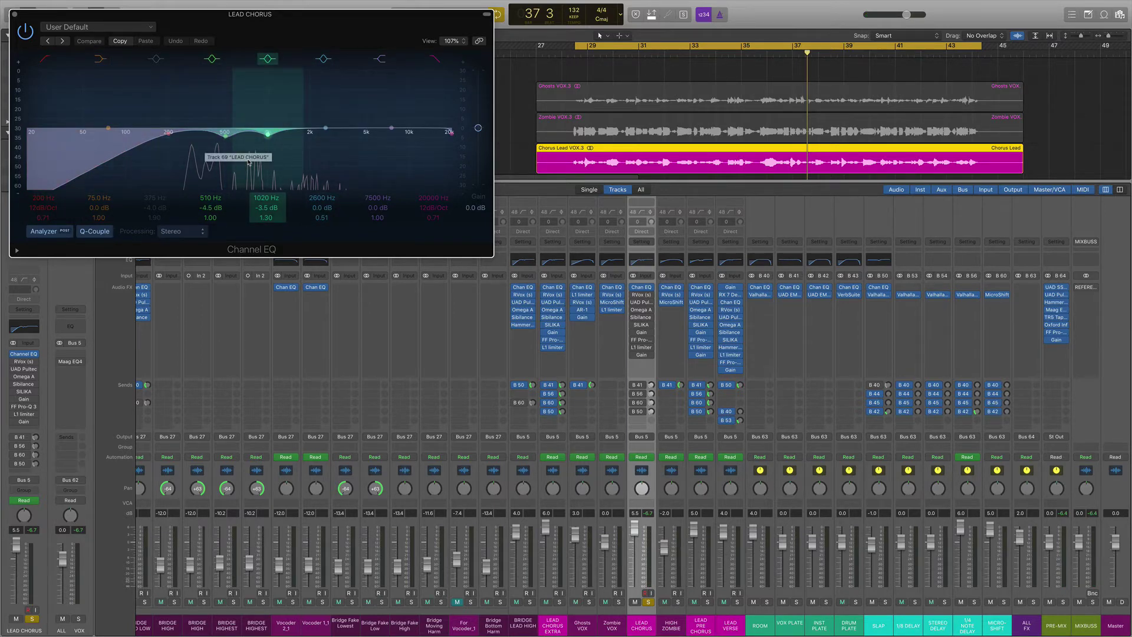
# Enable RVox on LEAD CHORUS, place its open window beside the Channel EQ and listen to the compression
pyautogui.click(641, 296)
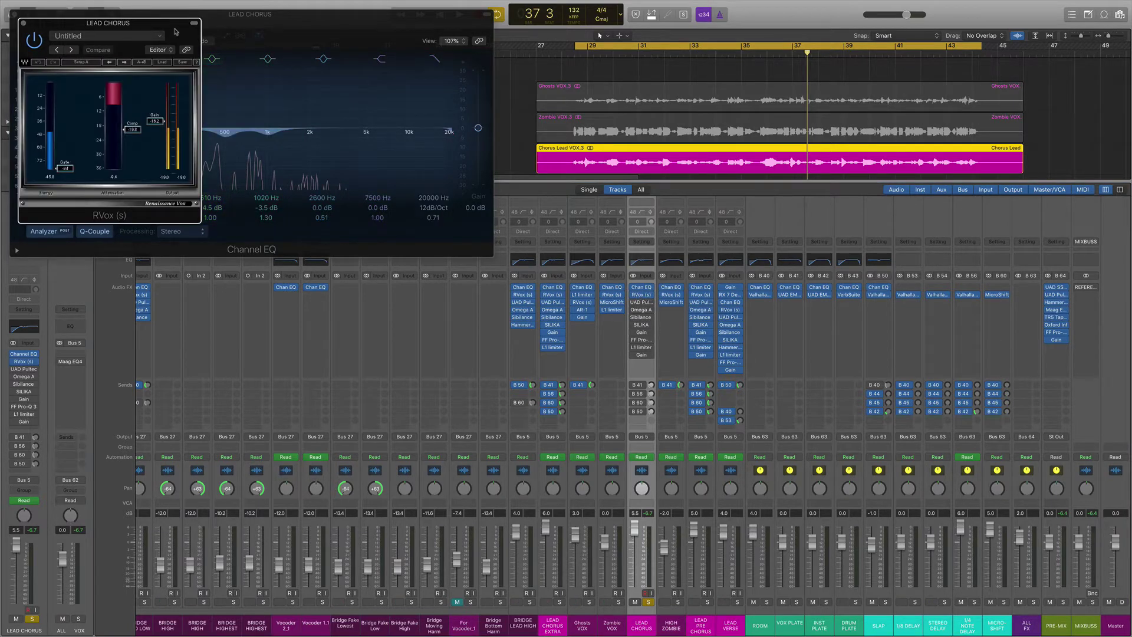
pyautogui.moveTo(178, 27); pyautogui.dragTo(628, 45)
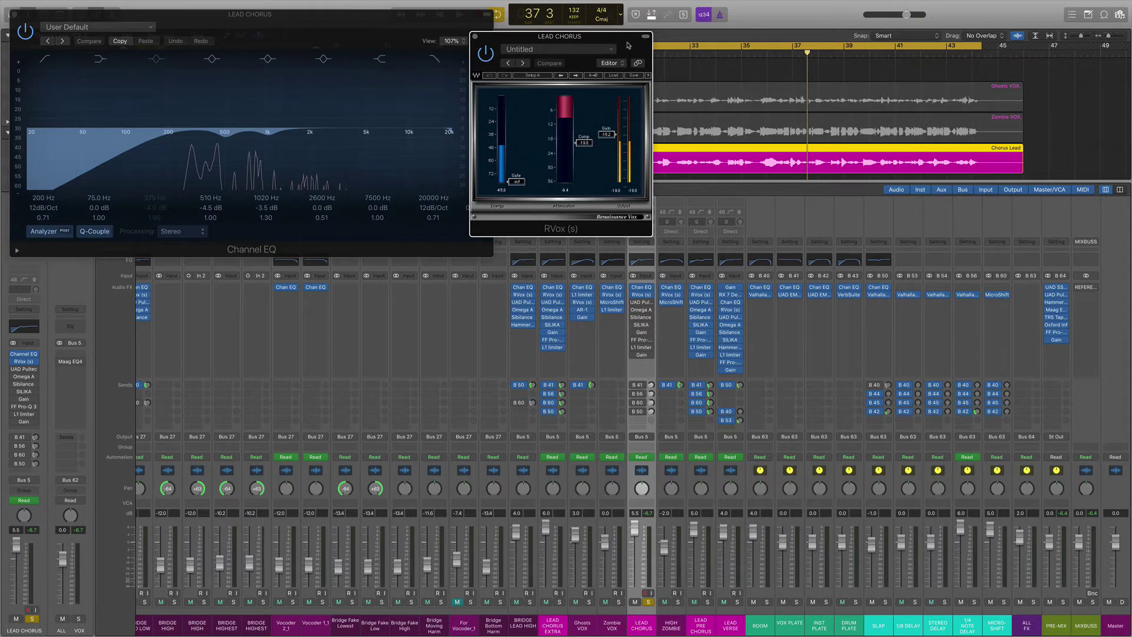
pyautogui.moveTo(628, 46); pyautogui.dragTo(645, 48)
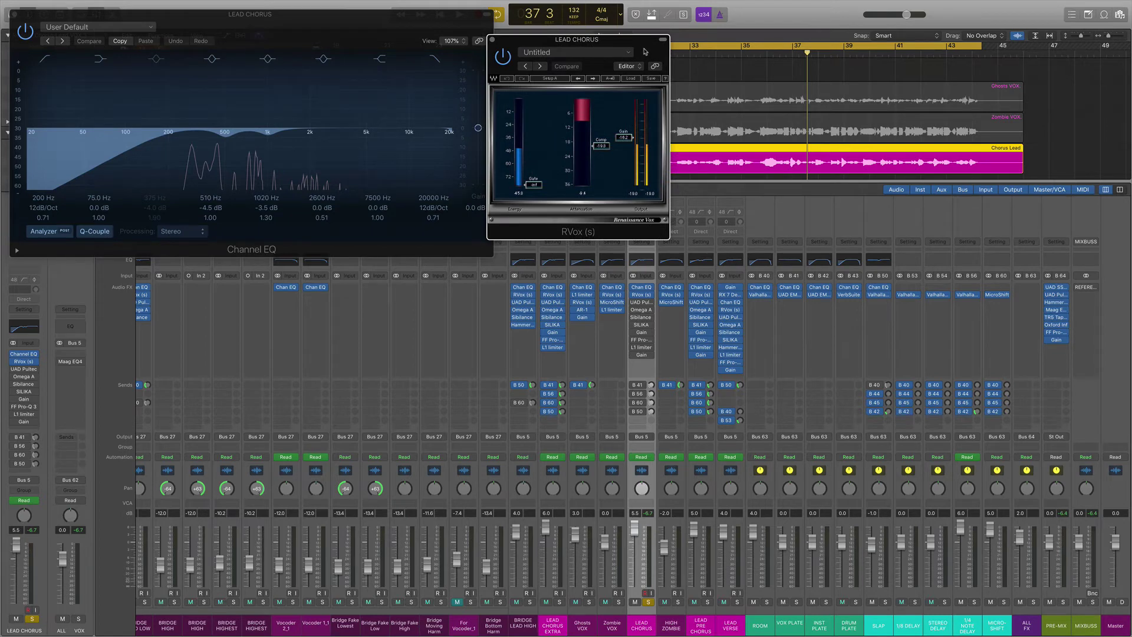
pyautogui.press('space')
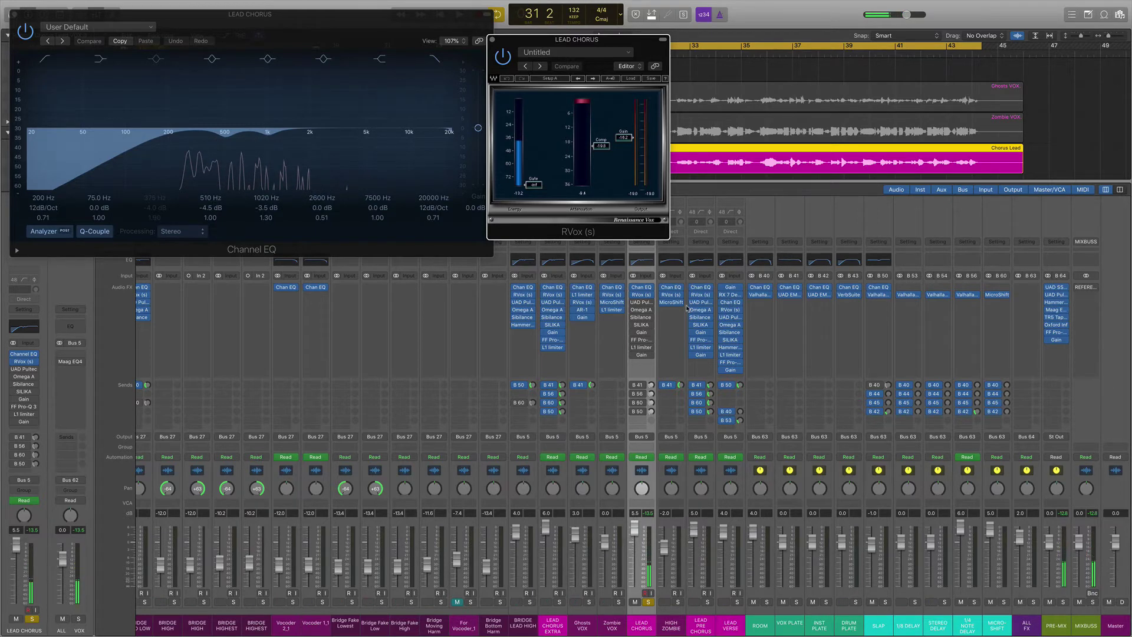
pyautogui.moveTo(645, 52); pyautogui.dragTo(656, 52)
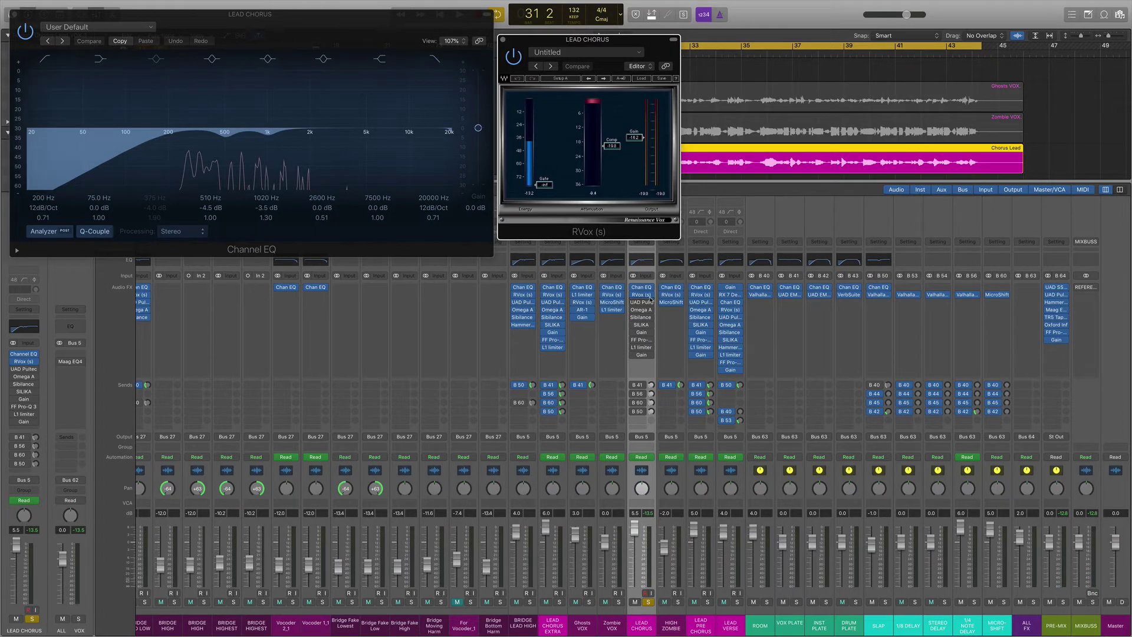
# Enable and open the UAD Pultec EQP-1A on LEAD CHORUS and place its window beside RVox
pyautogui.moveTo(636, 302)
pyautogui.click(634, 302)
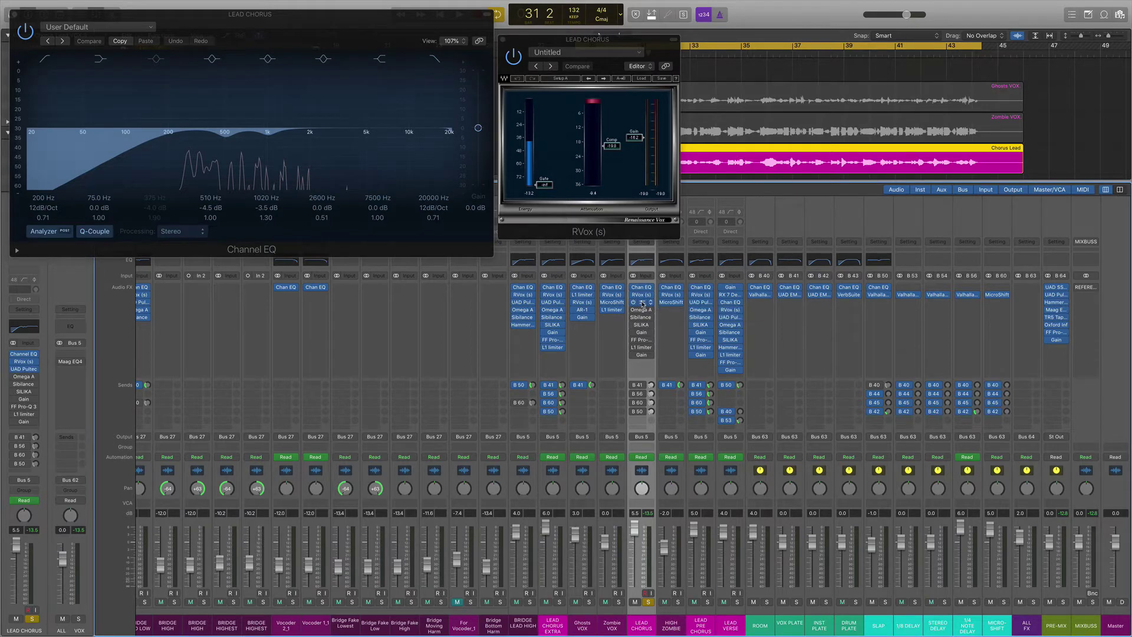
pyautogui.click(642, 303)
pyautogui.moveTo(301, 41); pyautogui.dragTo(949, 74)
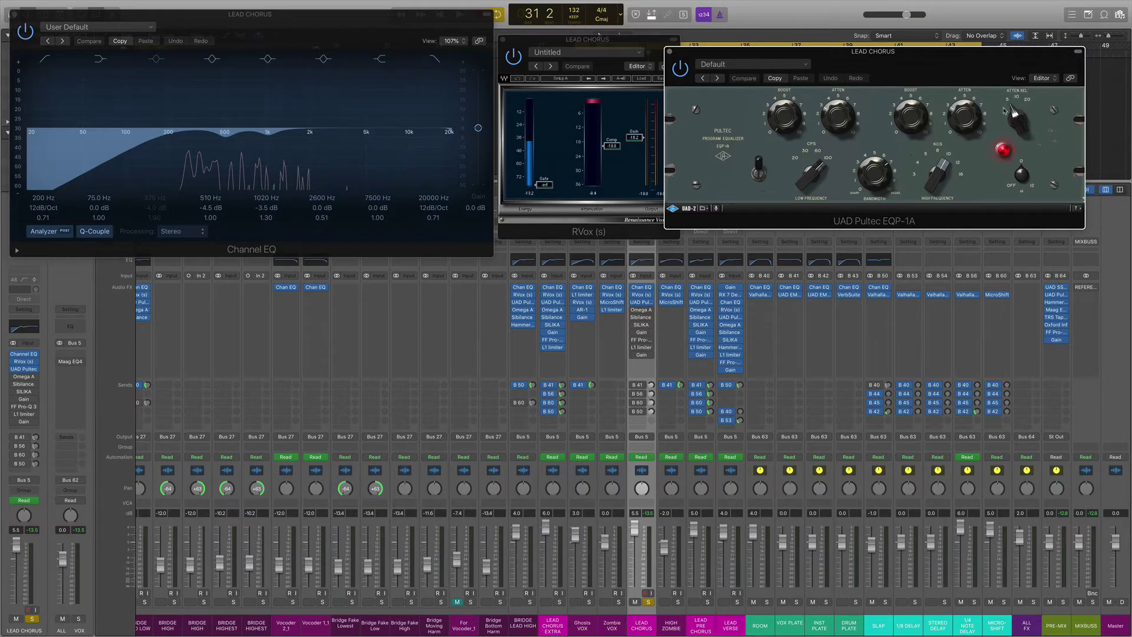
# Add a Channel EQ to 1/8 DELAY, boost 3.5 dB at 9300 Hz, shelve 3.5 dB down at 5500 Hz, and leave it bypassed and closed
pyautogui.click(909, 259)
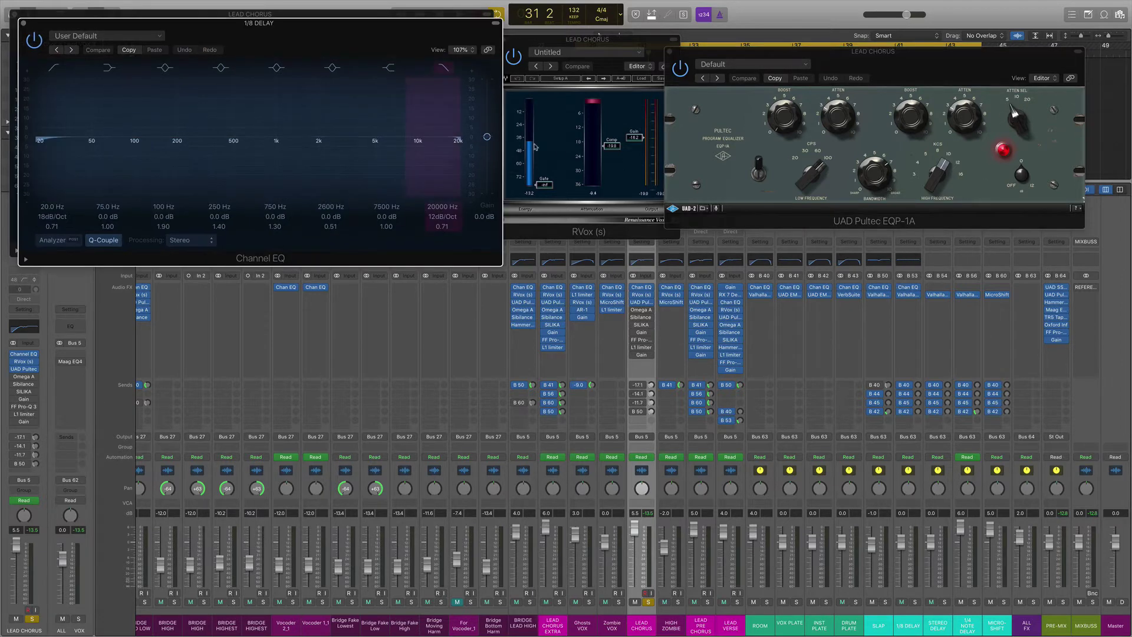
pyautogui.moveTo(346, 134); pyautogui.dragTo(411, 129)
pyautogui.scroll(-6, 410, 129)
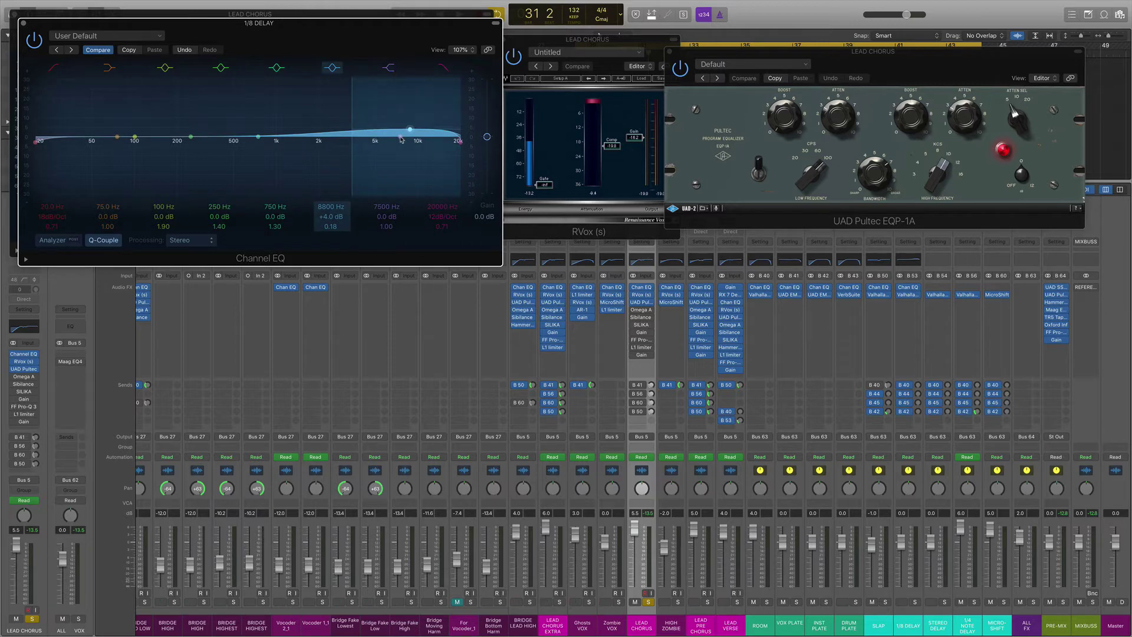
pyautogui.moveTo(400, 139)
pyautogui.mouseDown()
pyautogui.moveTo(401, 162)
pyautogui.moveTo(403, 131)
pyautogui.moveTo(405, 140)
pyautogui.mouseUp()
pyautogui.click(389, 68)
pyautogui.moveTo(400, 139); pyautogui.dragTo(380, 147)
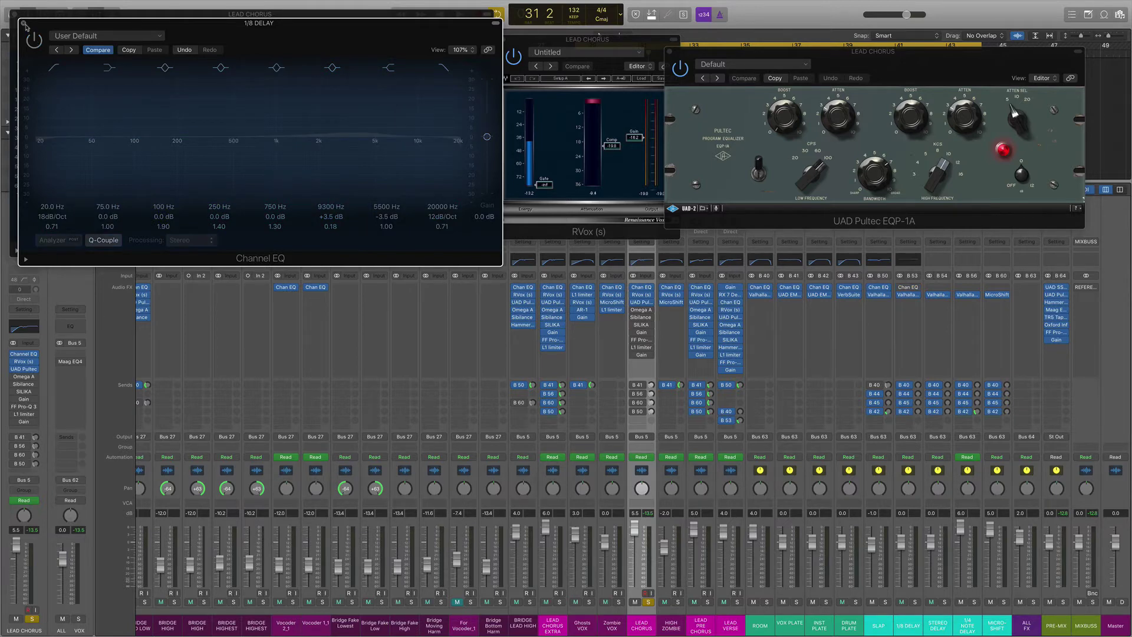
pyautogui.click(24, 24)
# Compare LEAD CHORUS during playback with the UAD Pultec EQP-1A switched in and out, and close the plug-in
pyautogui.moveTo(910, 66); pyautogui.dragTo(923, 64)
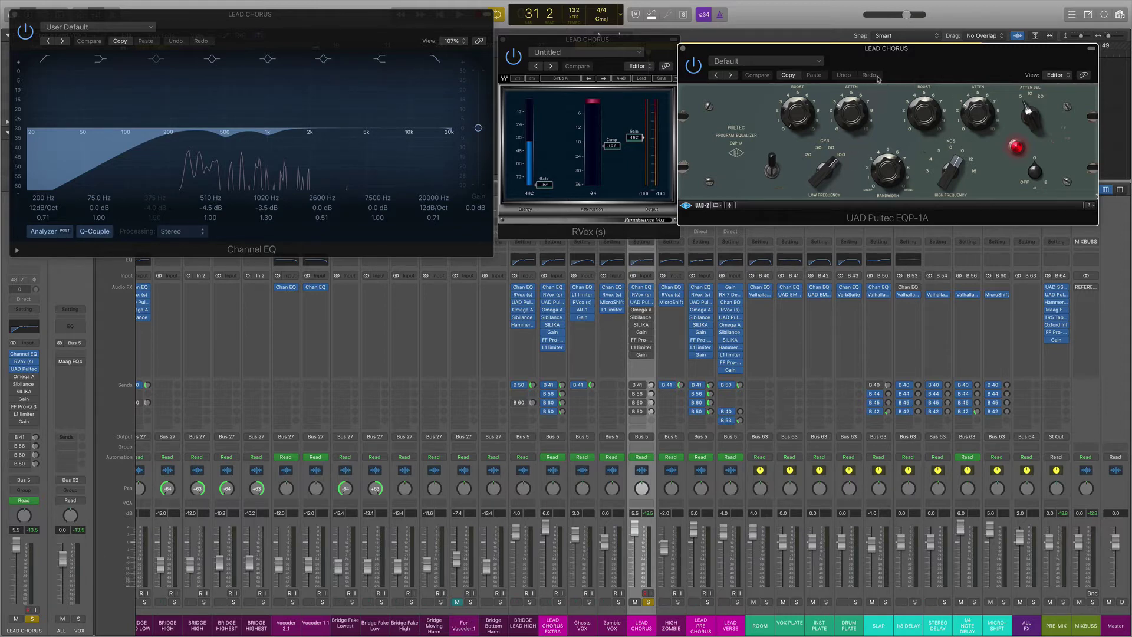
pyautogui.click(773, 165)
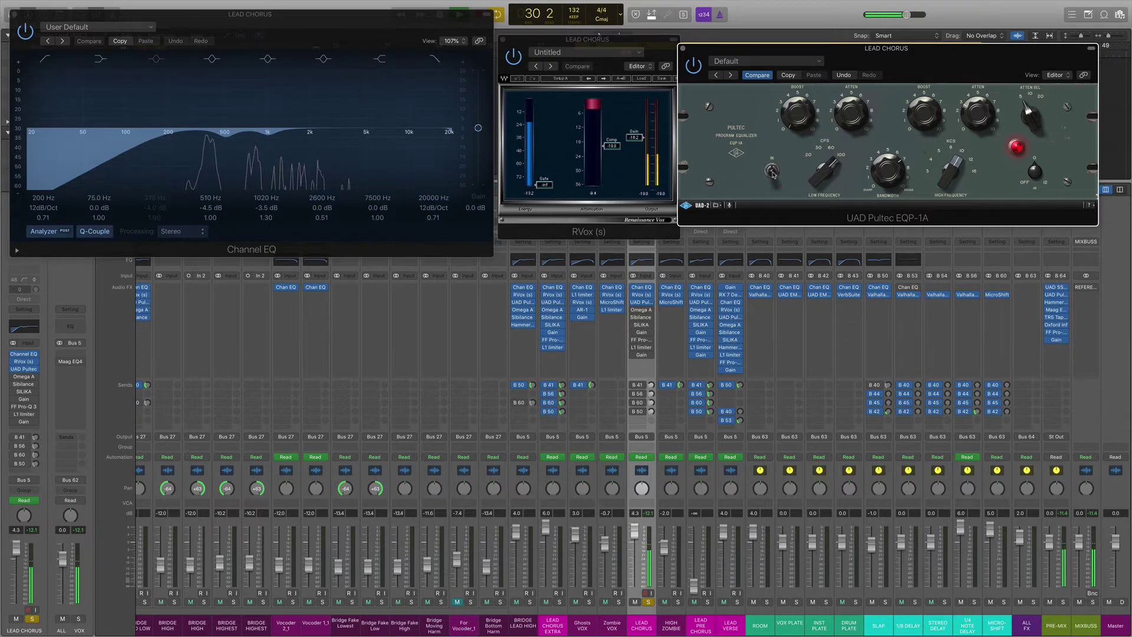
pyautogui.click(773, 173)
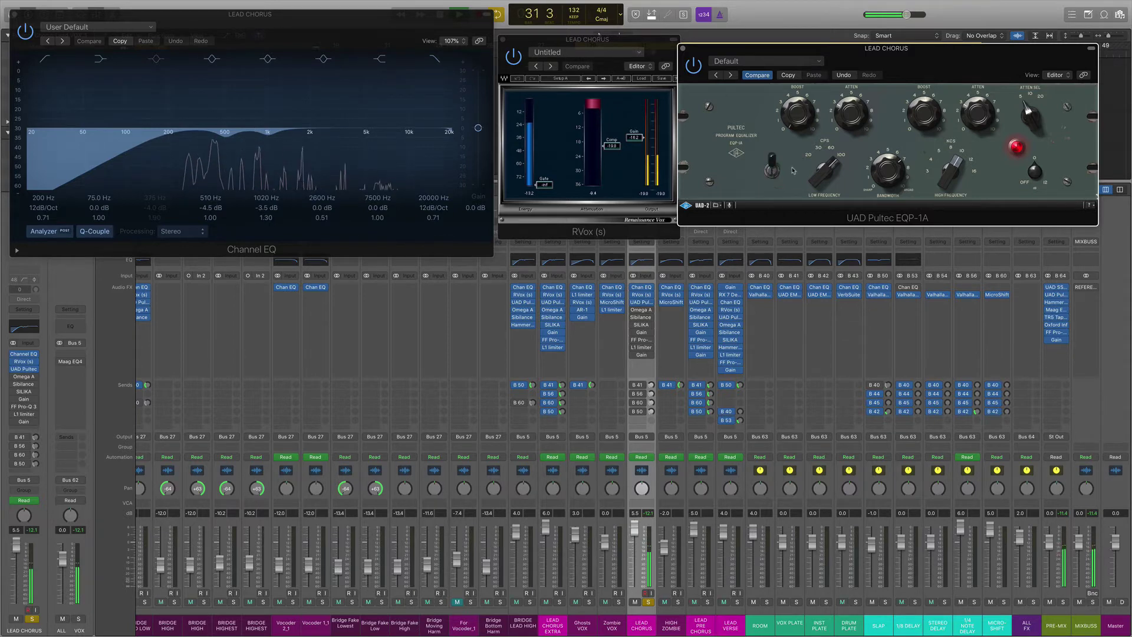
pyautogui.click(772, 165)
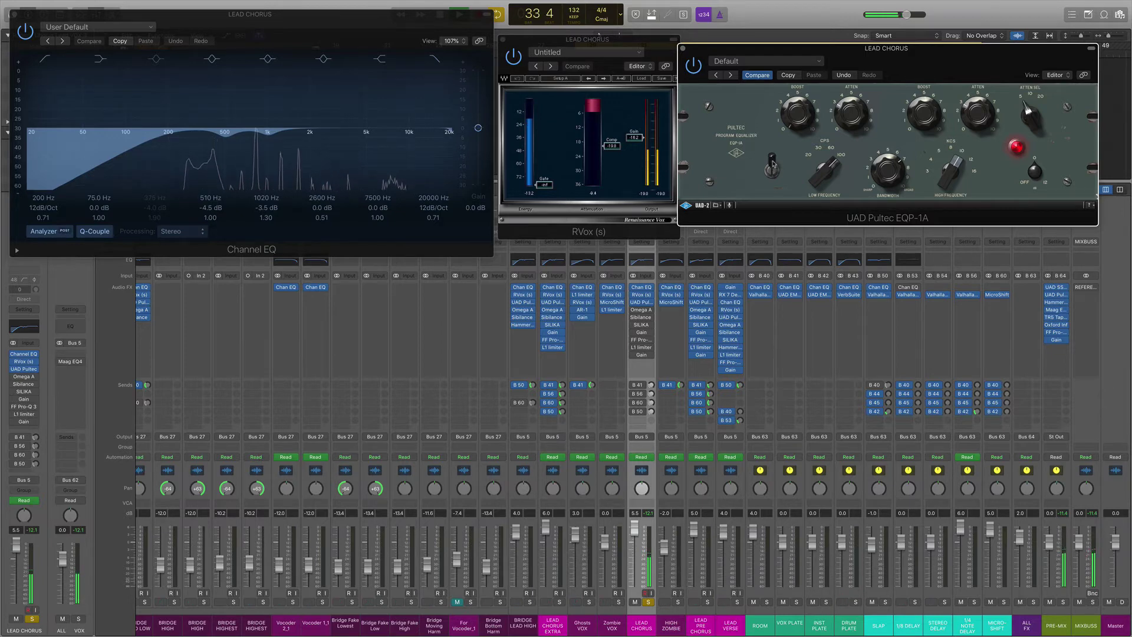
pyautogui.click(773, 170)
pyautogui.click(773, 170)
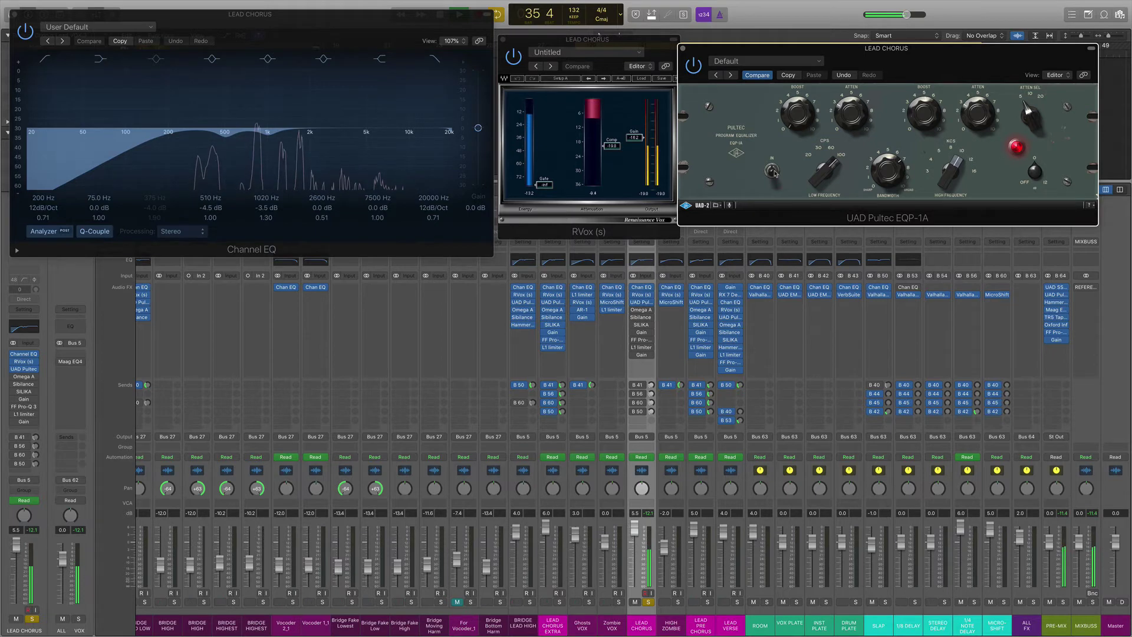
pyautogui.click(773, 172)
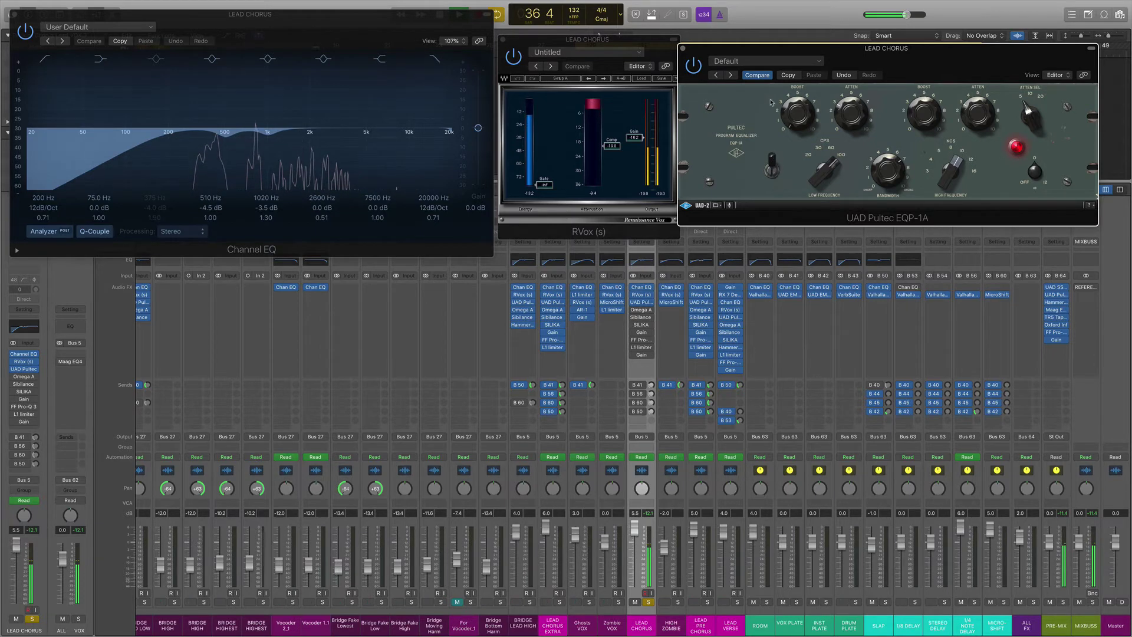
pyautogui.click(772, 170)
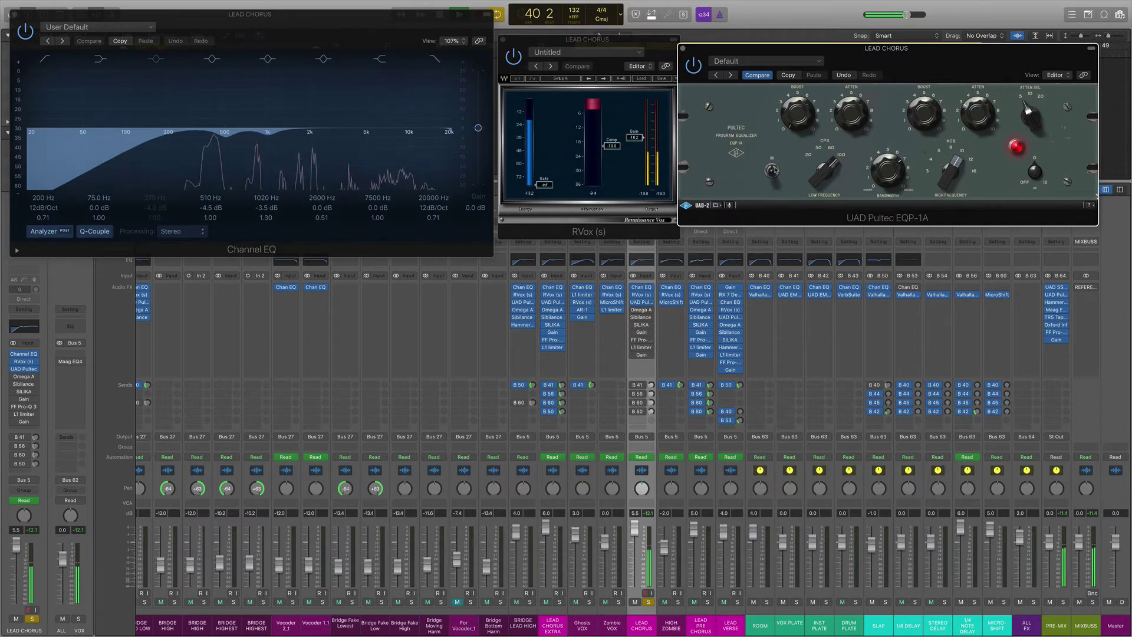
pyautogui.press('space')
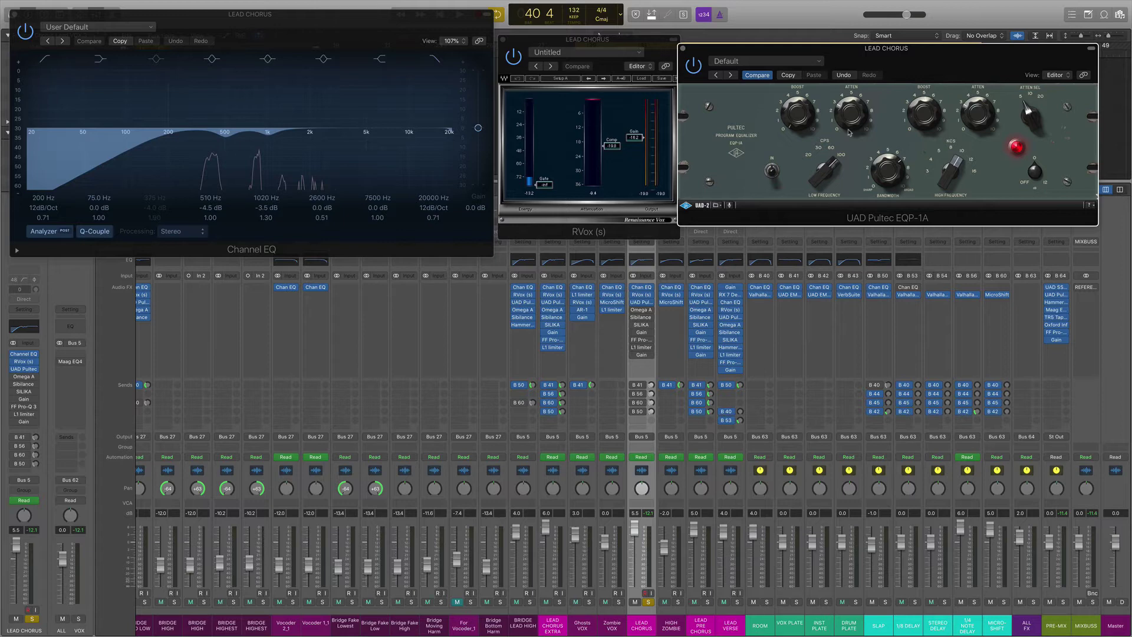
pyautogui.click(683, 49)
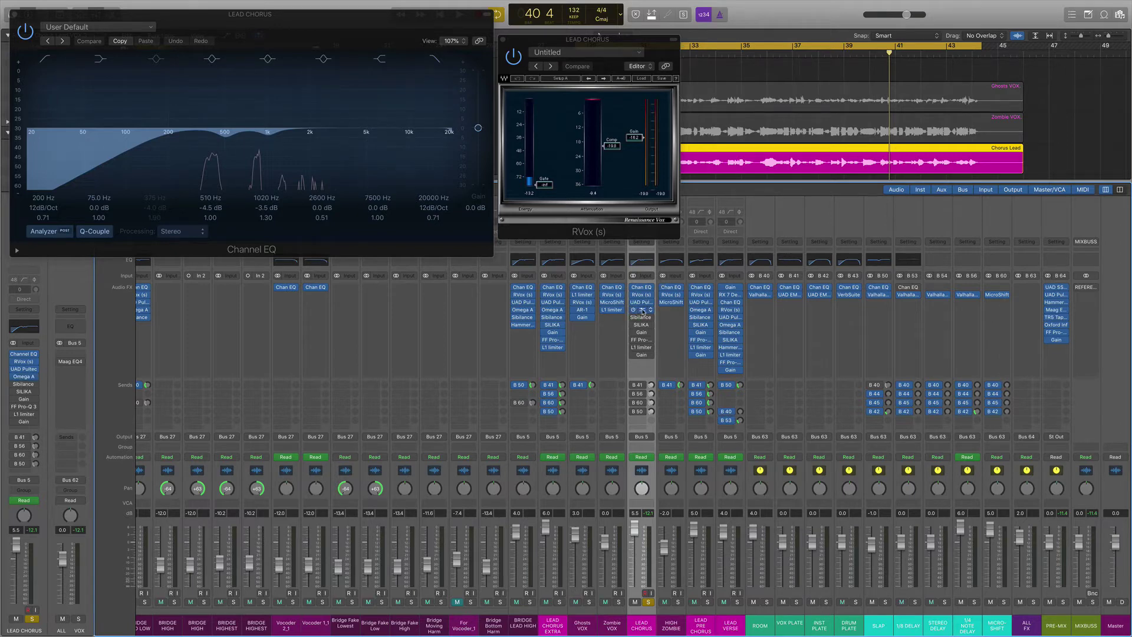
# Open the Omega A saturation on LEAD CHORUS, compare the vocal with and without it during playback, and close it
pyautogui.click(638, 310)
pyautogui.moveTo(201, 37); pyautogui.dragTo(916, 81)
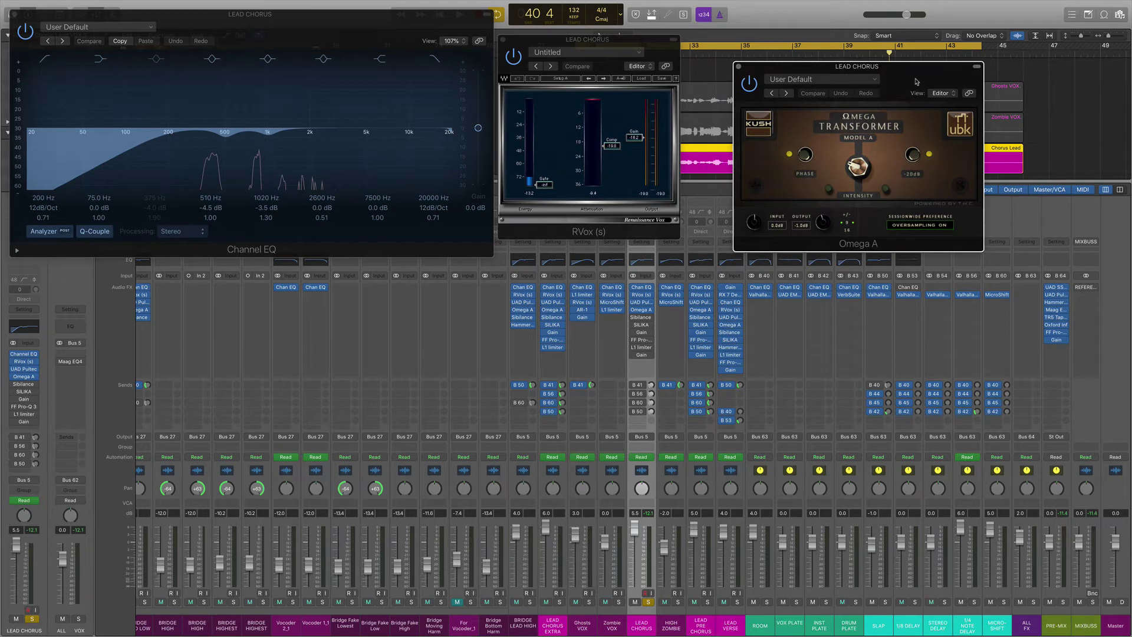
pyautogui.click(751, 84)
pyautogui.press('space')
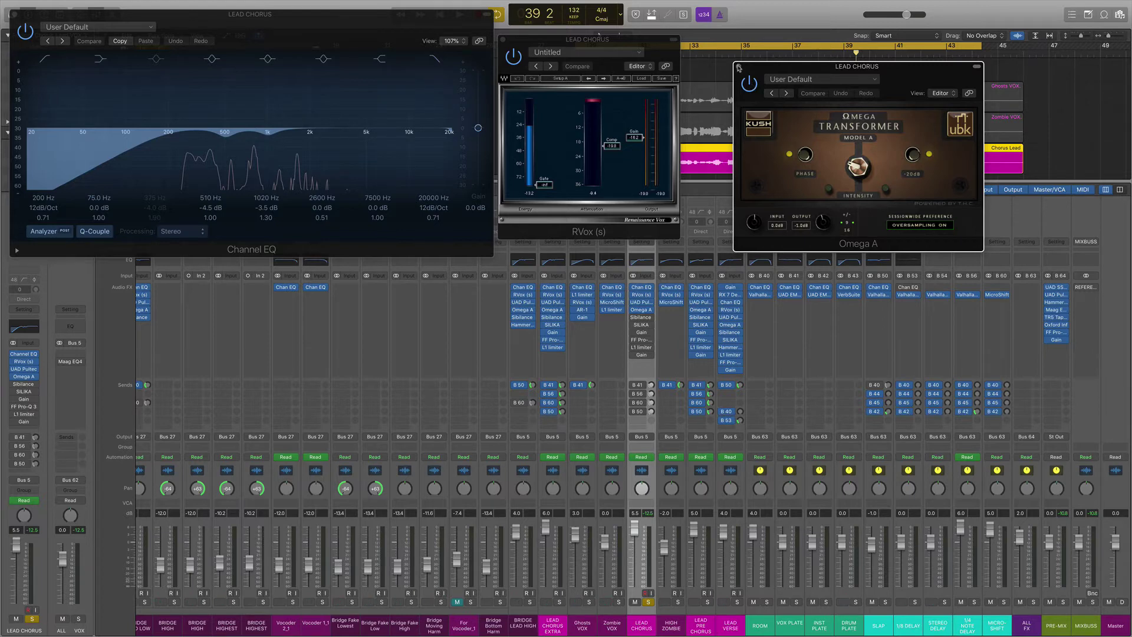
pyautogui.click(739, 66)
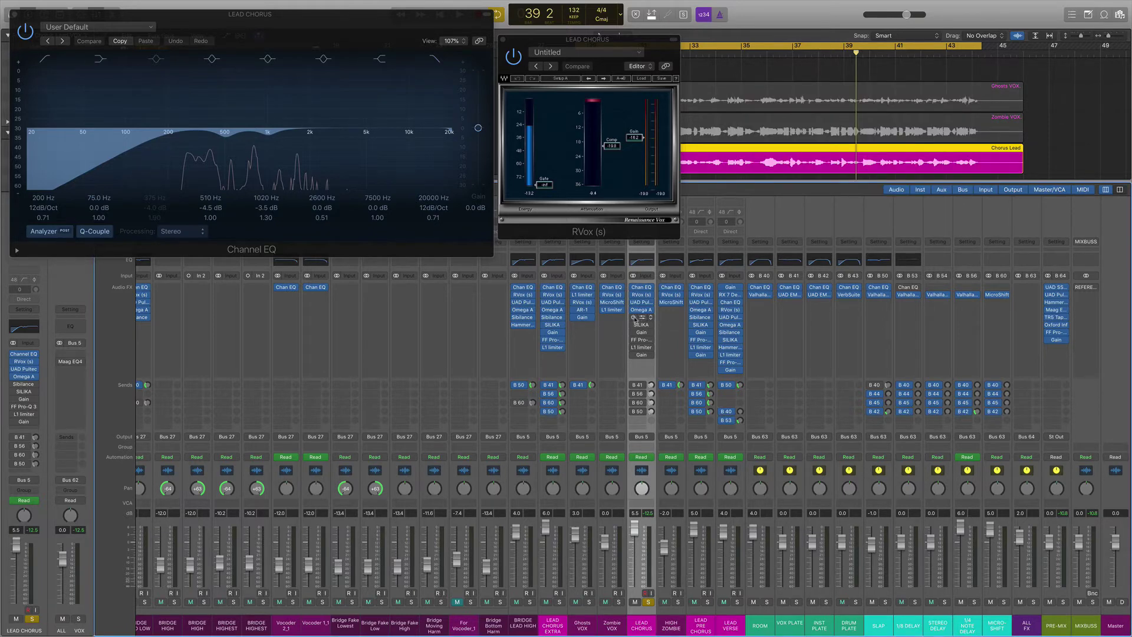
# Enable Sibilance on LEAD CHORUS, view its settings, and close all open plug-in windows
pyautogui.click(642, 319)
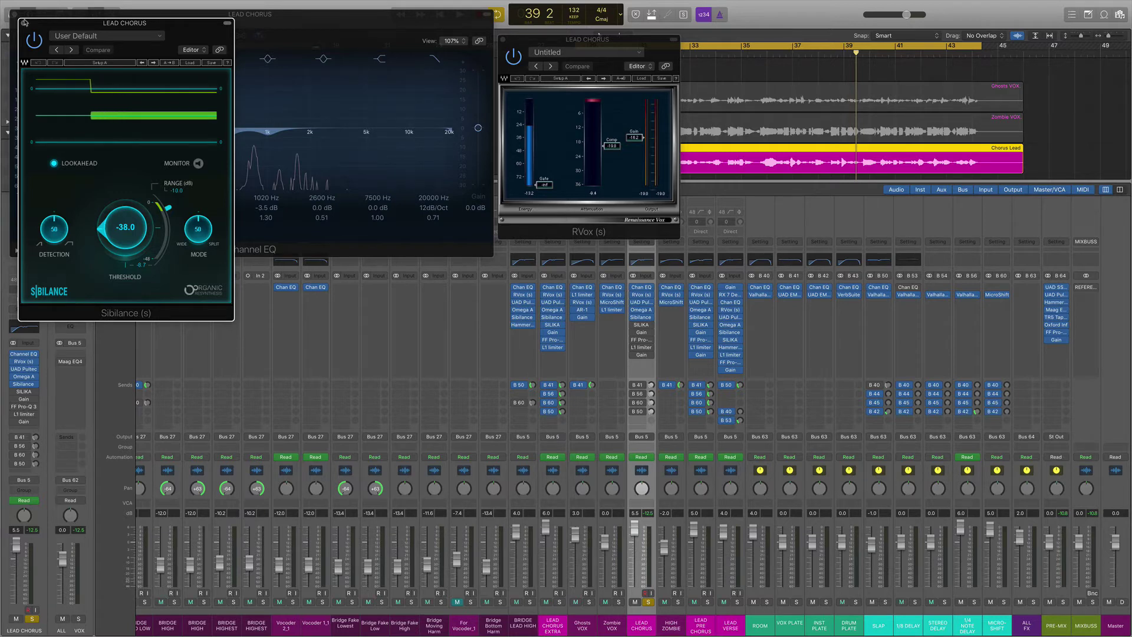
pyautogui.click(24, 23)
pyautogui.click(15, 14)
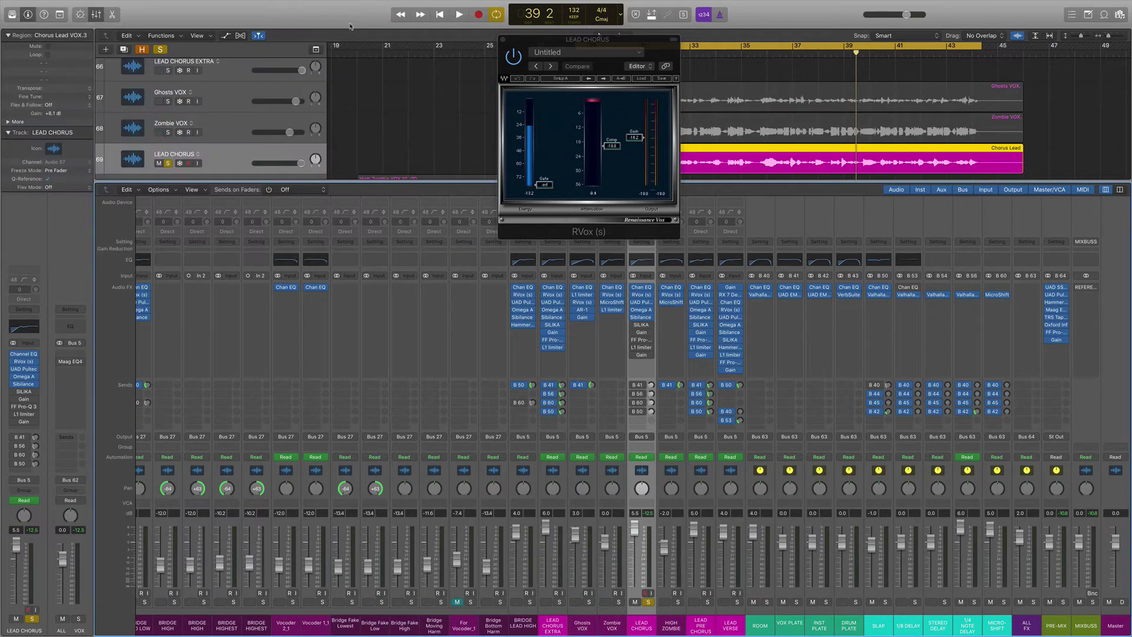
pyautogui.click(503, 39)
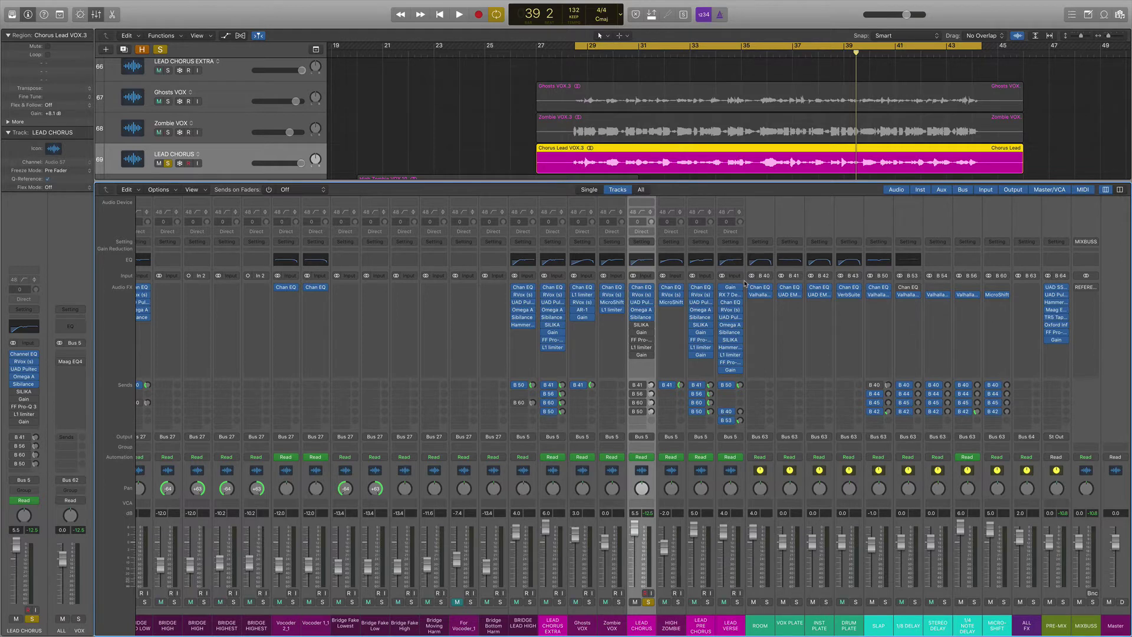
# Enable and open the SILIKA compressor on LEAD CHORUS and place its window over the track area
pyautogui.click(643, 326)
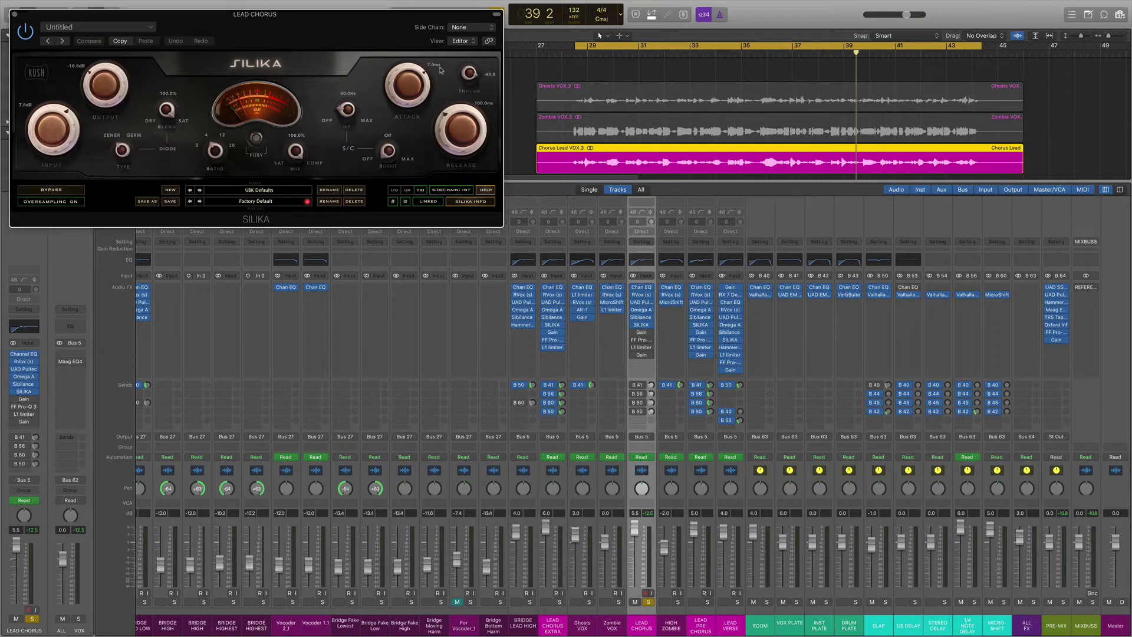
pyautogui.moveTo(339, 38); pyautogui.dragTo(489, 77)
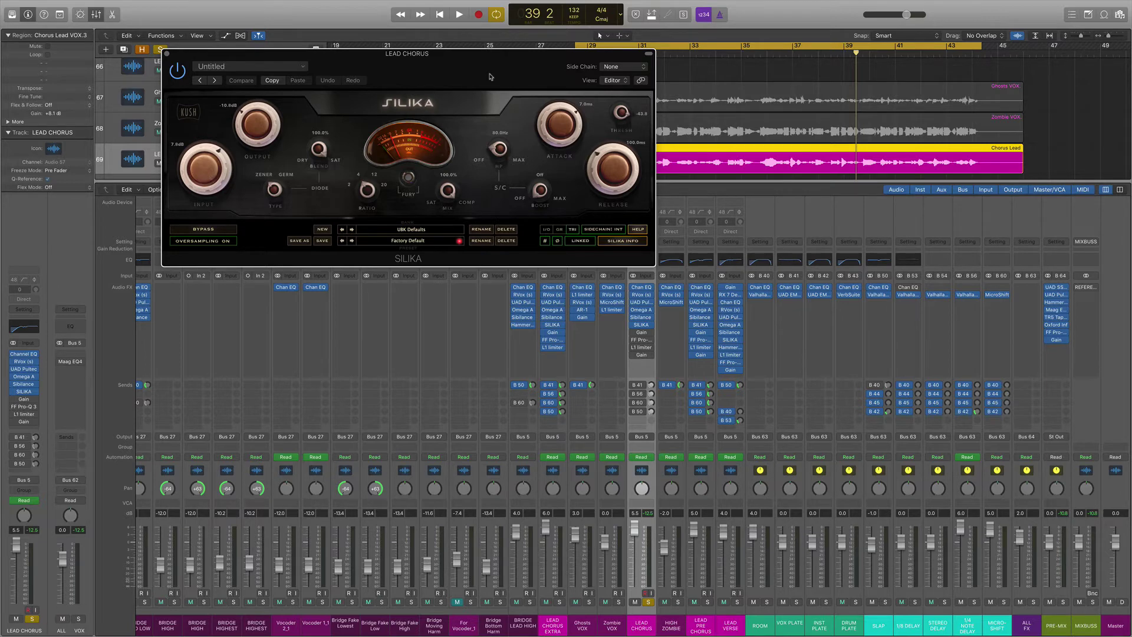
pyautogui.moveTo(488, 77); pyautogui.dragTo(492, 83)
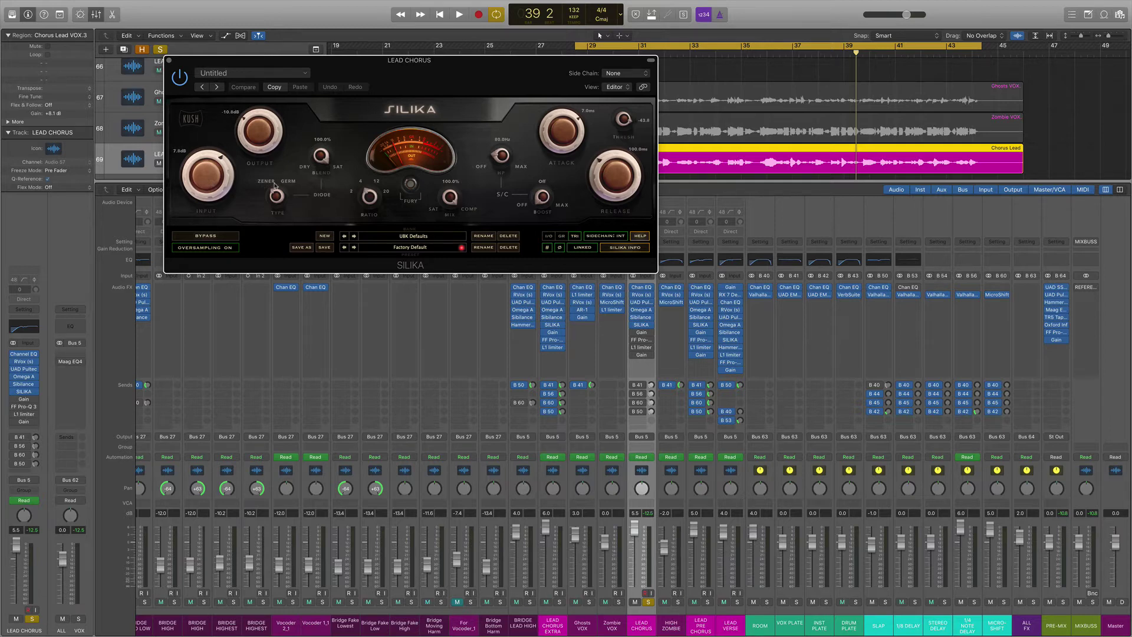
# Play LEAD CHORUS with SILIKA active and bypassed to compare the compression, and close it with the compressor active
pyautogui.press('space')
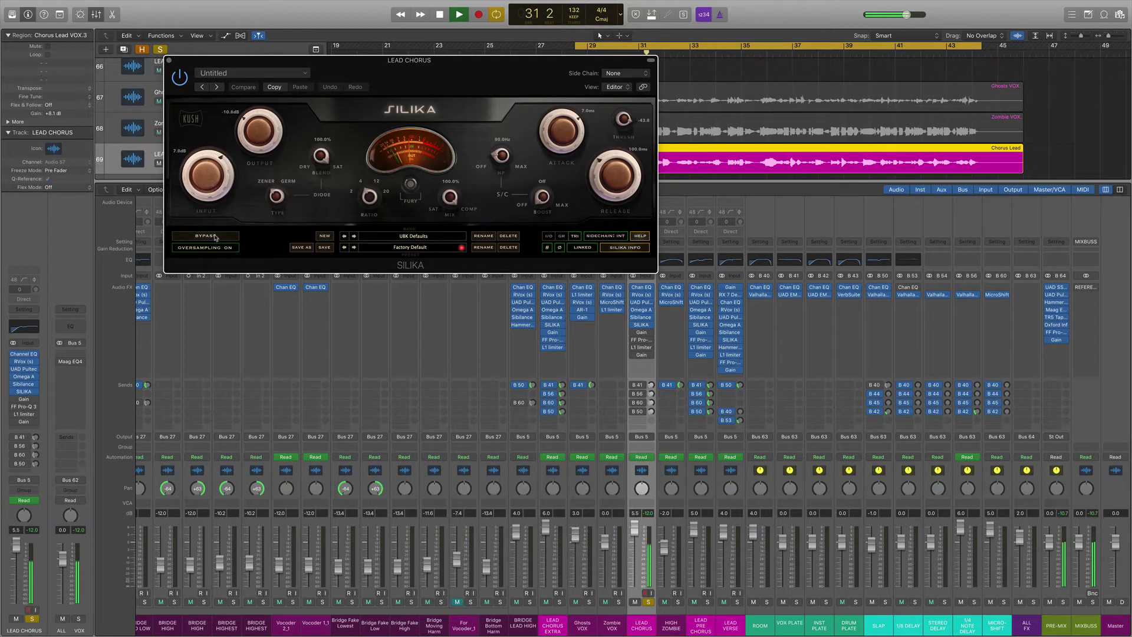
pyautogui.click(215, 237)
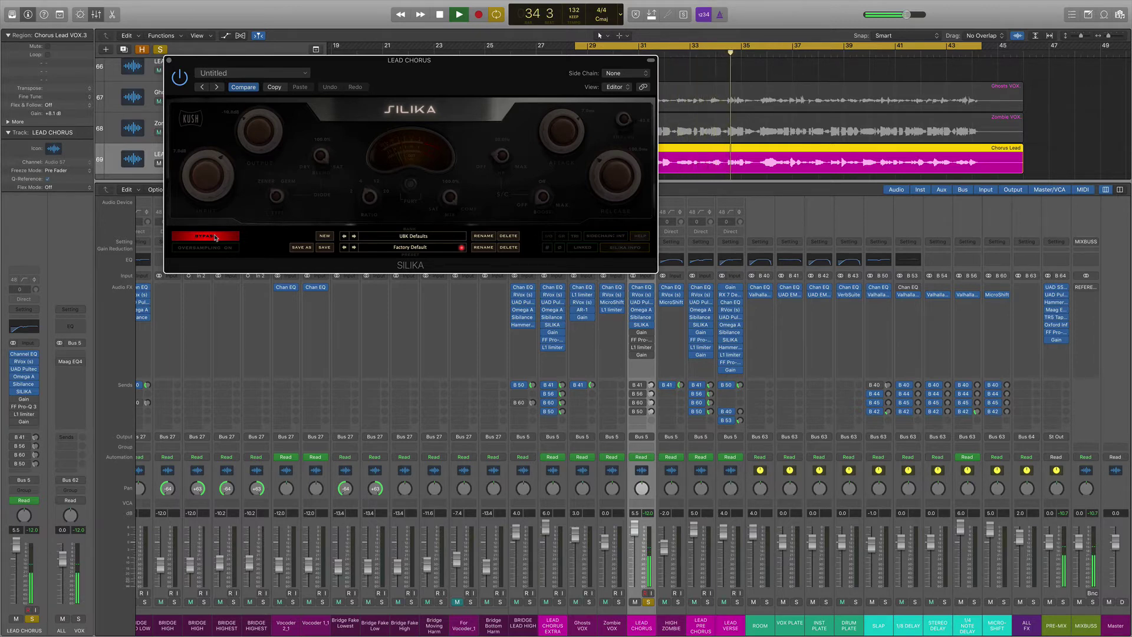
pyautogui.click(215, 237)
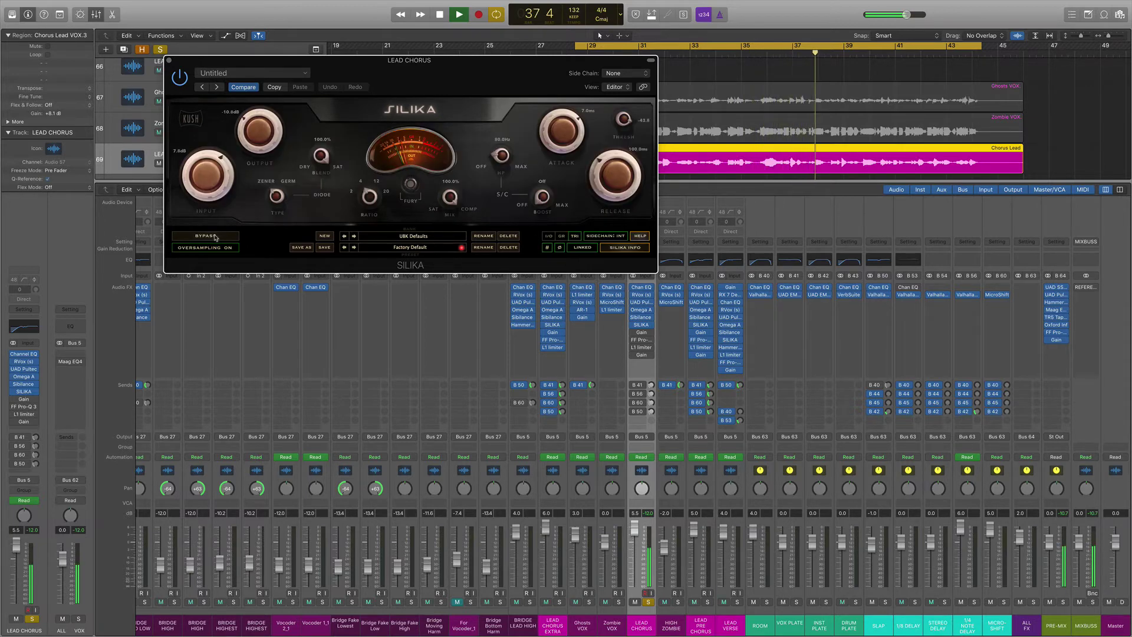
pyautogui.press('space')
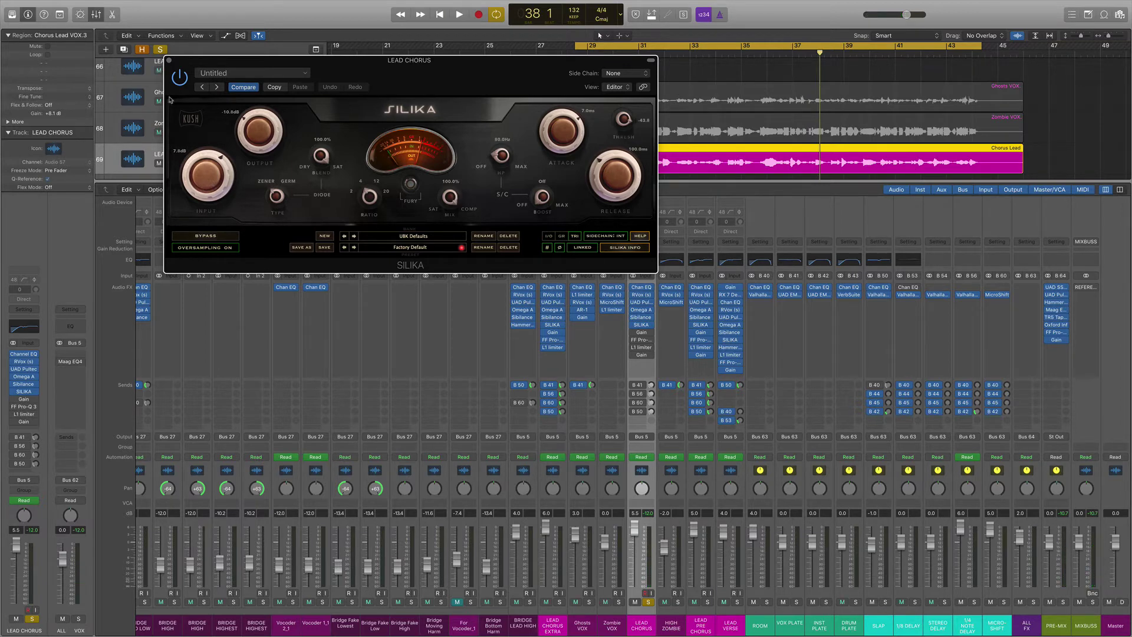
pyautogui.click(168, 61)
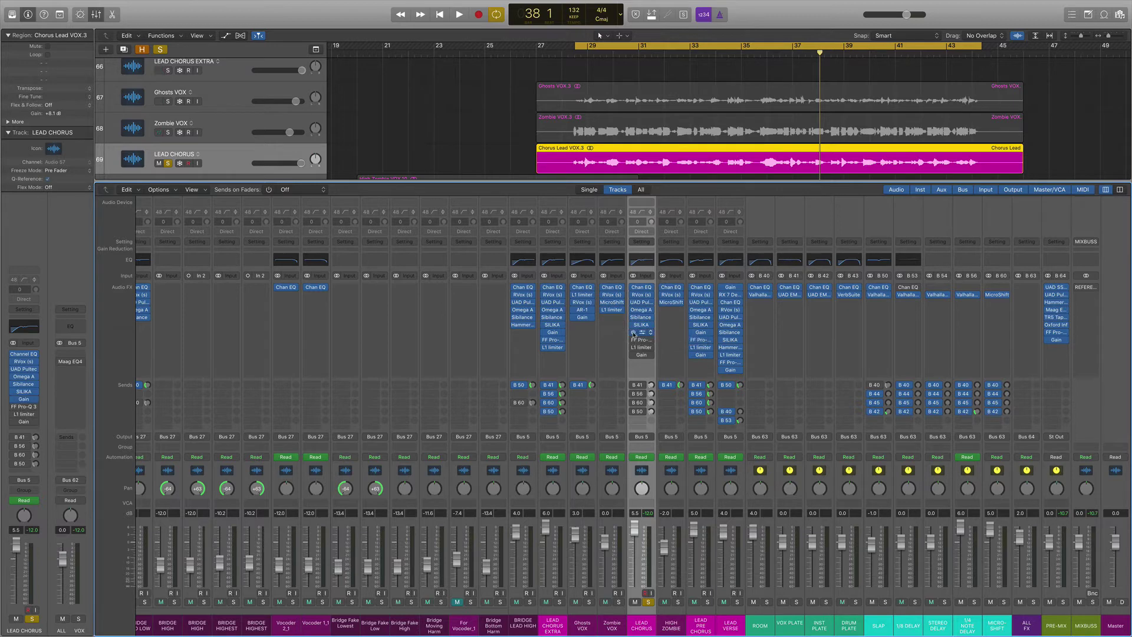
# View the Gain plug-in's settings on LEAD CHORUS, close it, and open the FF Pro-Q 3 EQ with both plug-ins enabled
pyautogui.click(642, 334)
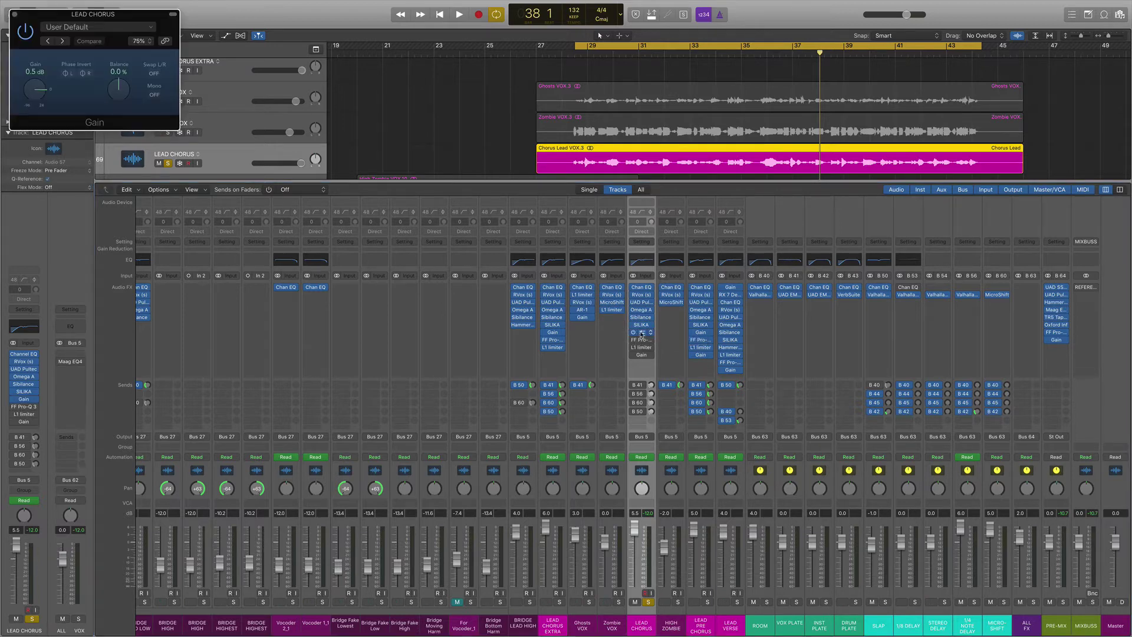
pyautogui.click(642, 334)
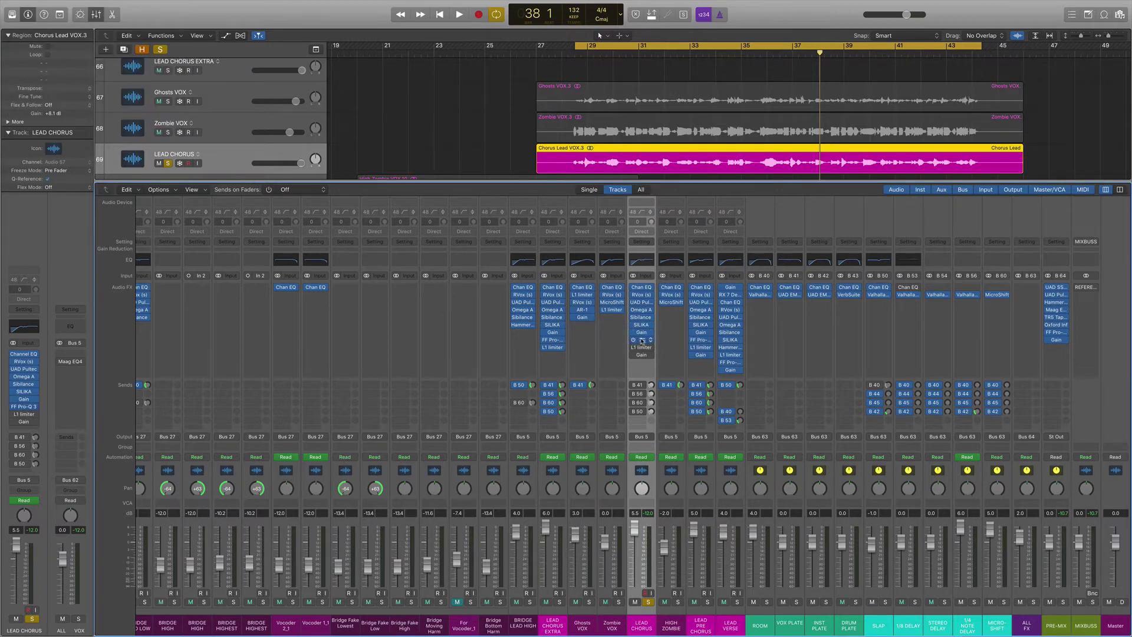
pyautogui.click(642, 340)
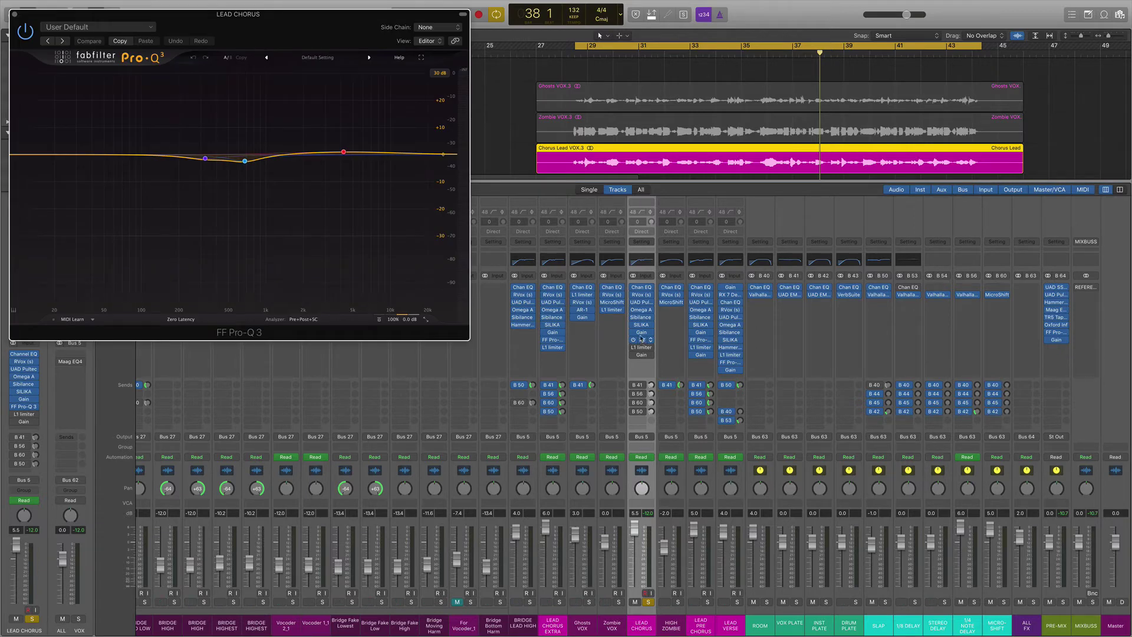
# View the high band in FF Pro-Q 3, play LEAD CHORUS with the EQ bypassed and active to compare, and close it active
pyautogui.click(344, 152)
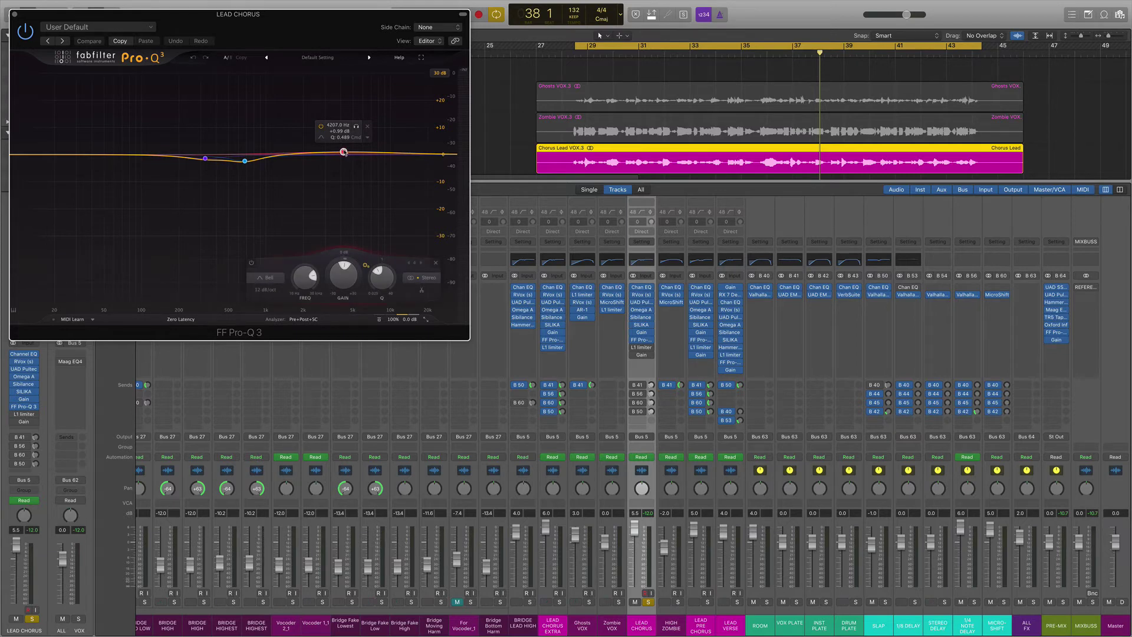
pyautogui.click(379, 319)
pyautogui.press('space')
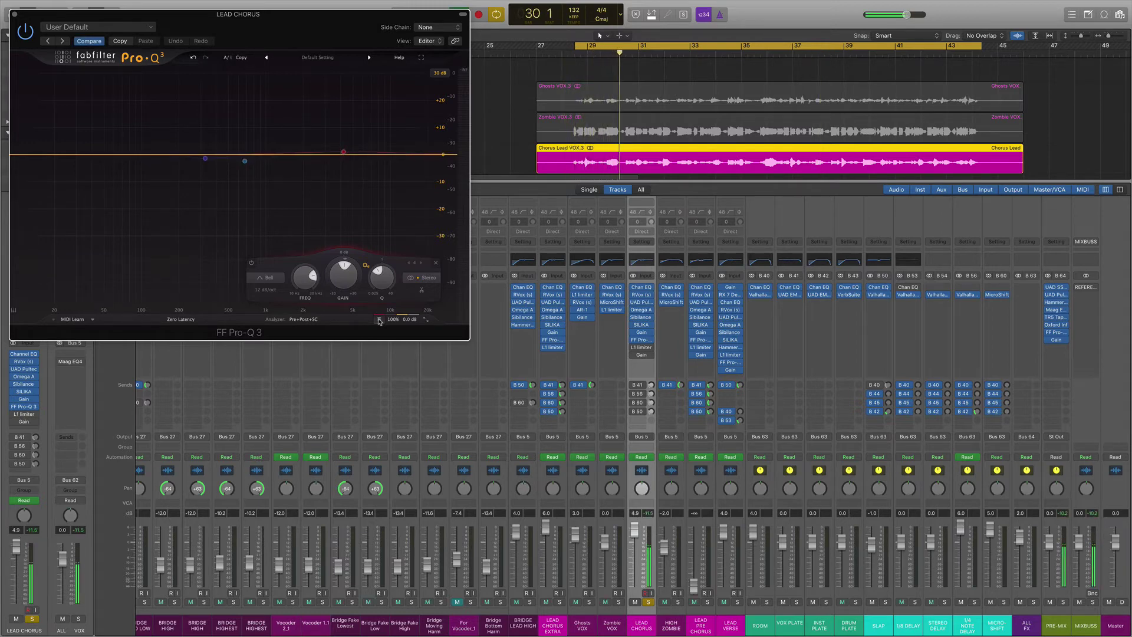
pyautogui.click(379, 319)
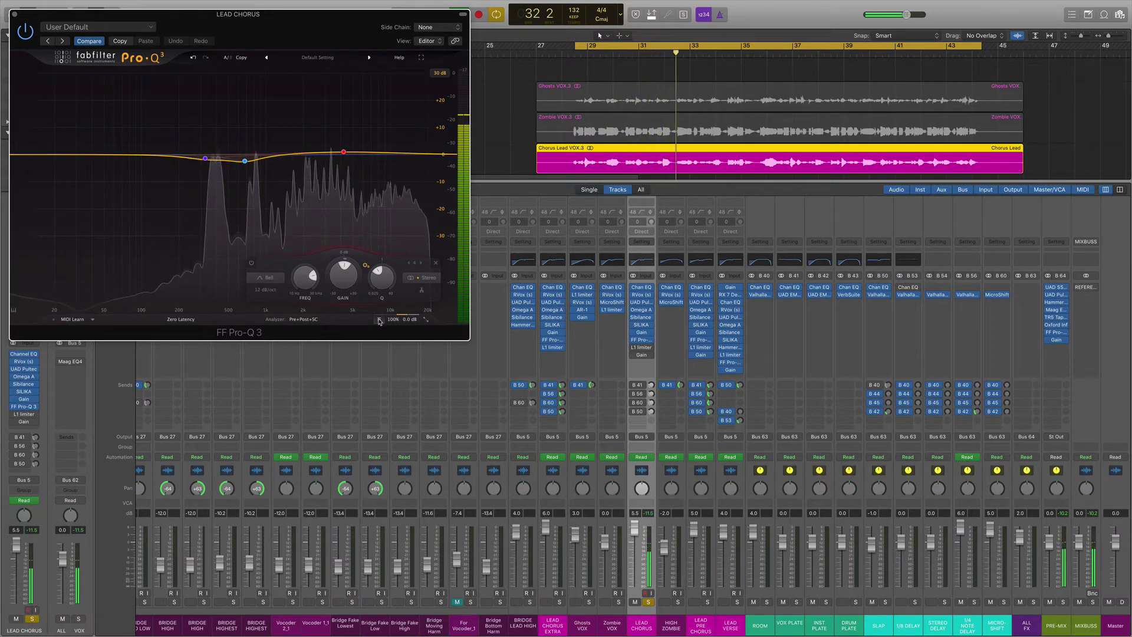
pyautogui.click(379, 320)
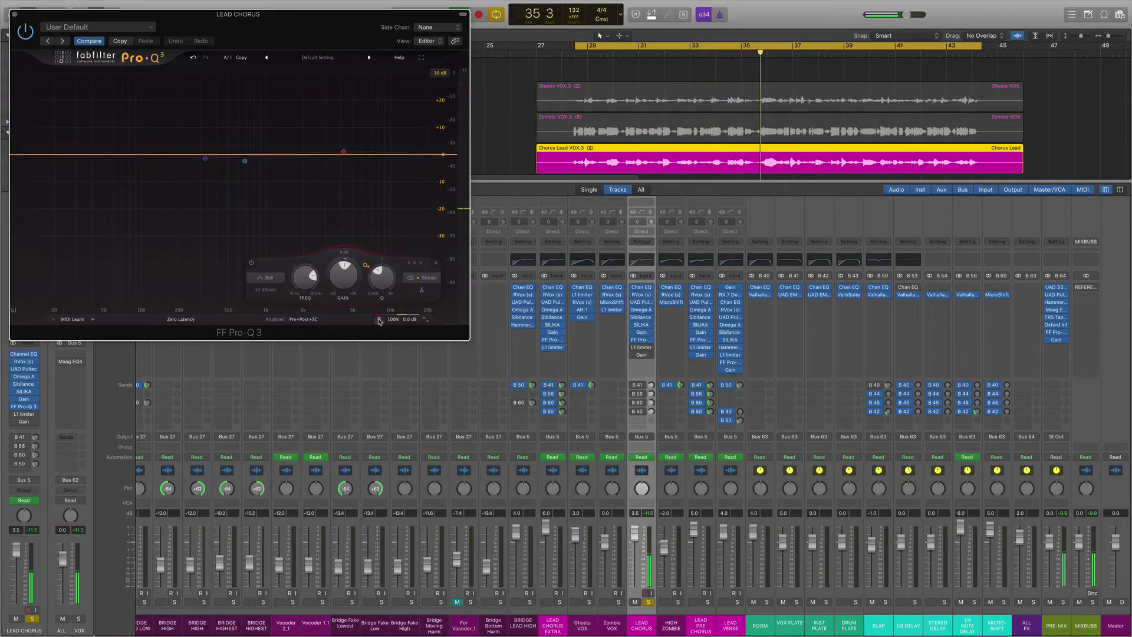
pyautogui.click(379, 319)
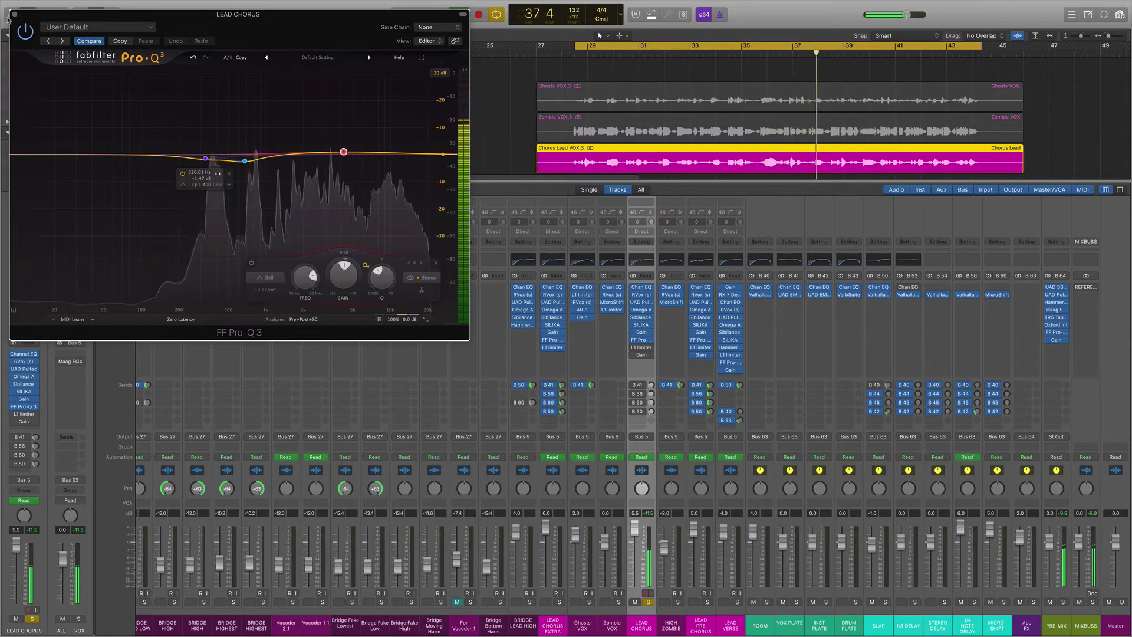
pyautogui.click(15, 13)
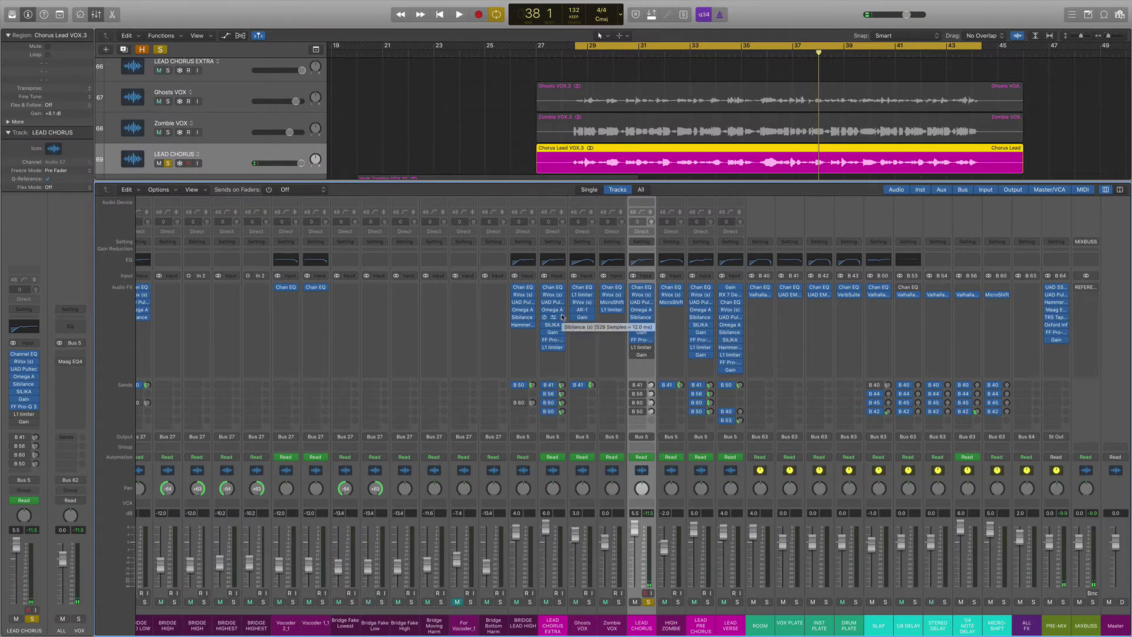
# Enable and open the L1 limiter on LEAD CHORUS, play the vocal through it, and close its window
pyautogui.click(641, 348)
pyautogui.press('space')
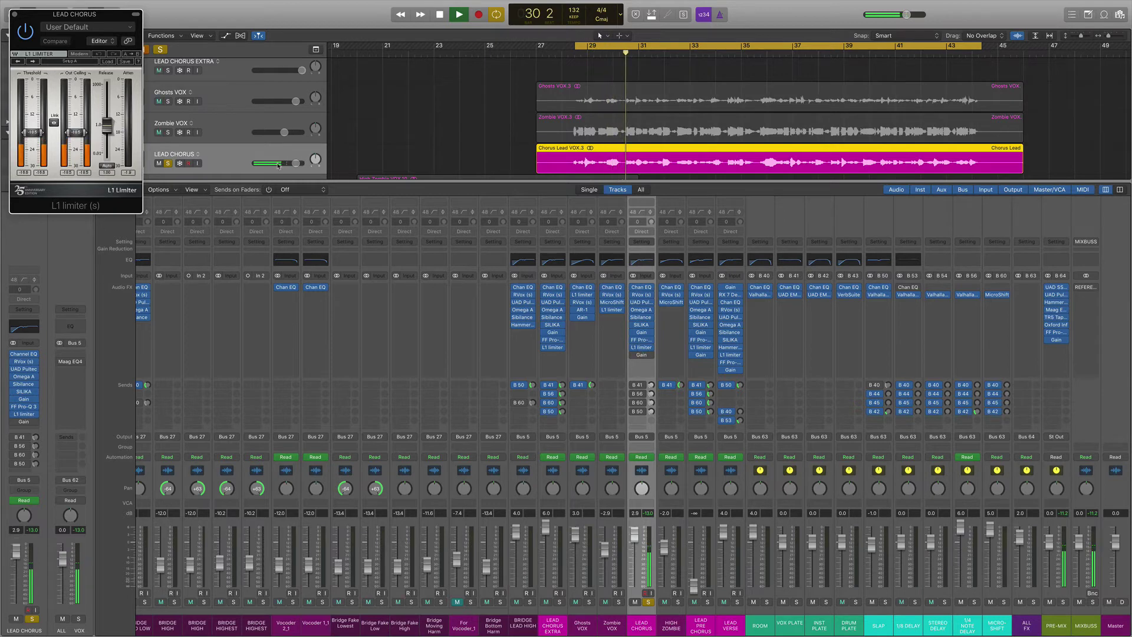
pyautogui.press('space')
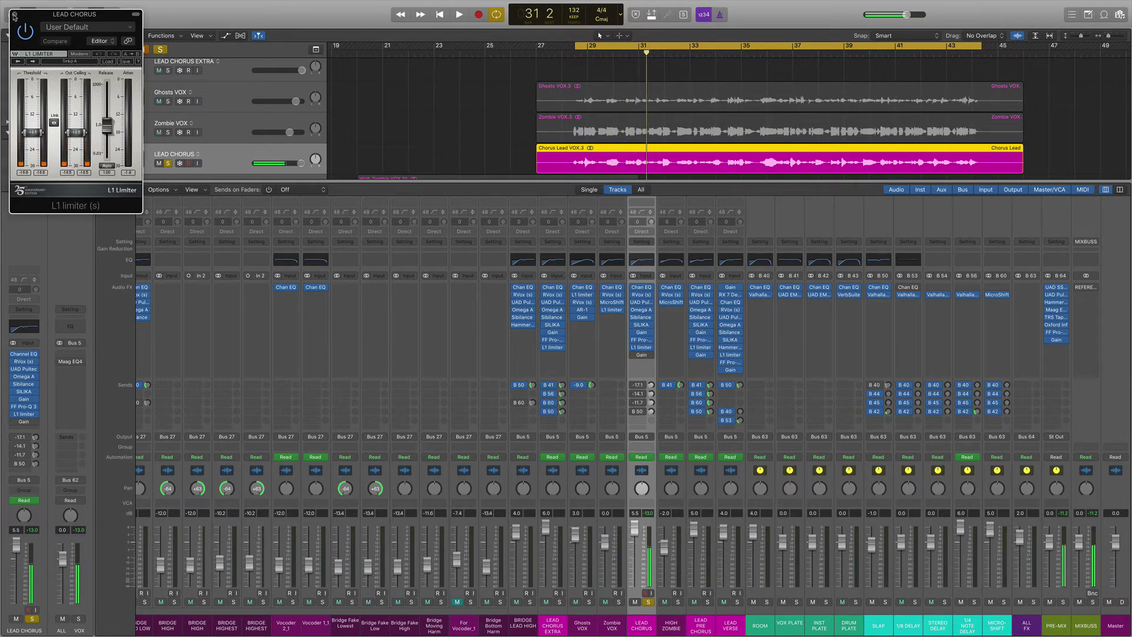
pyautogui.click(15, 15)
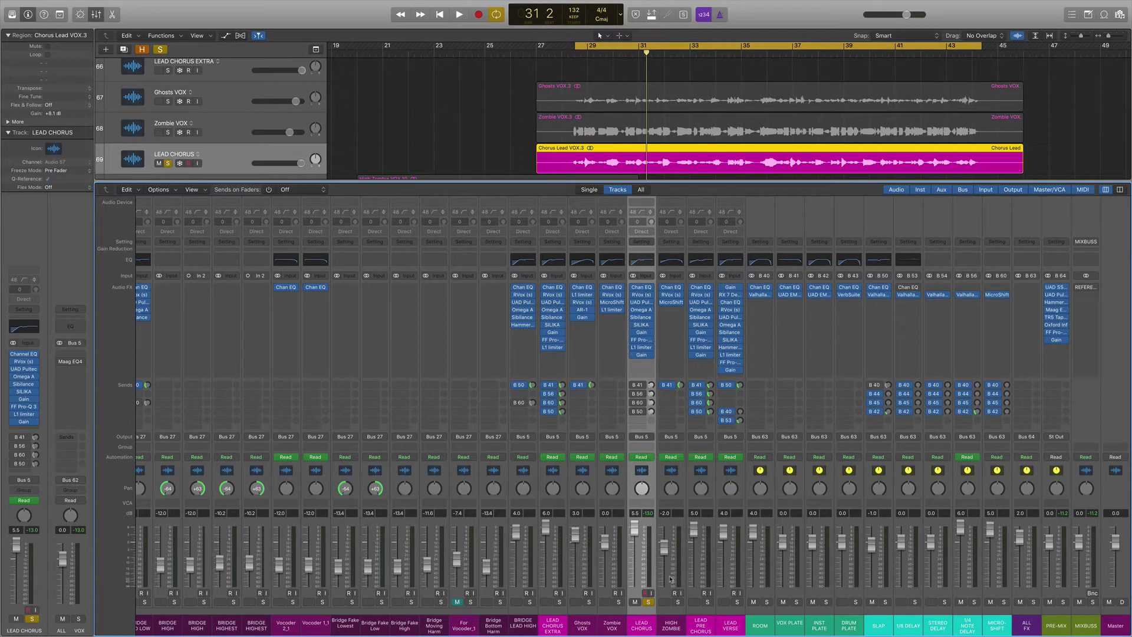
# Clear the solo on LEAD CHORUS and play the chorus in the full mix with the LEAD CHORUS and Ghosts VOX sends bypassed
pyautogui.click(649, 602)
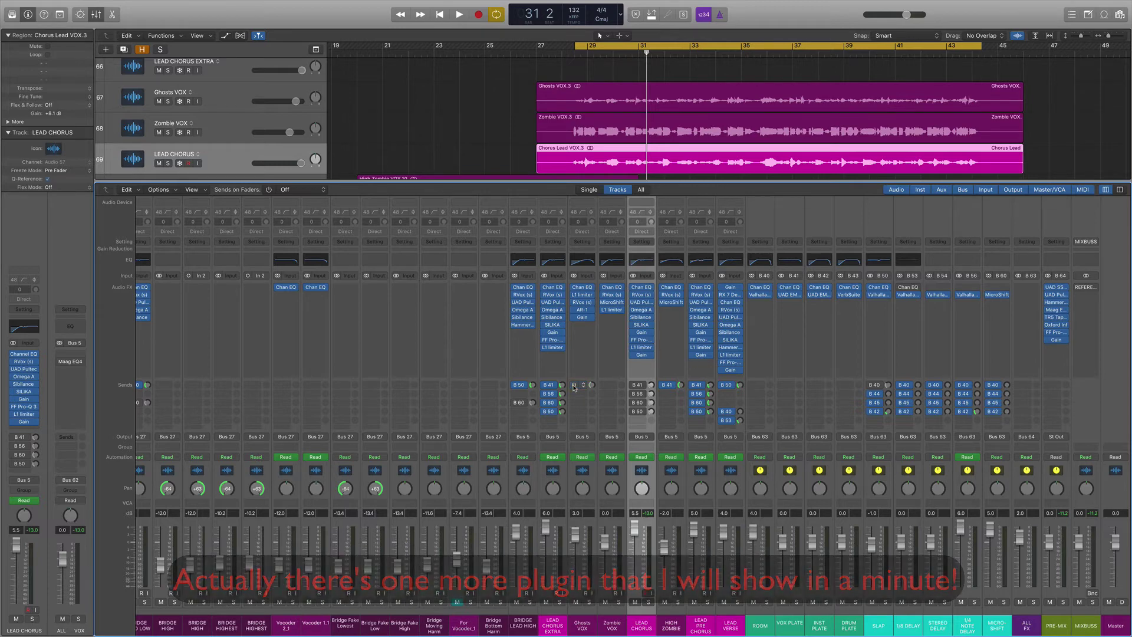
pyautogui.press('space')
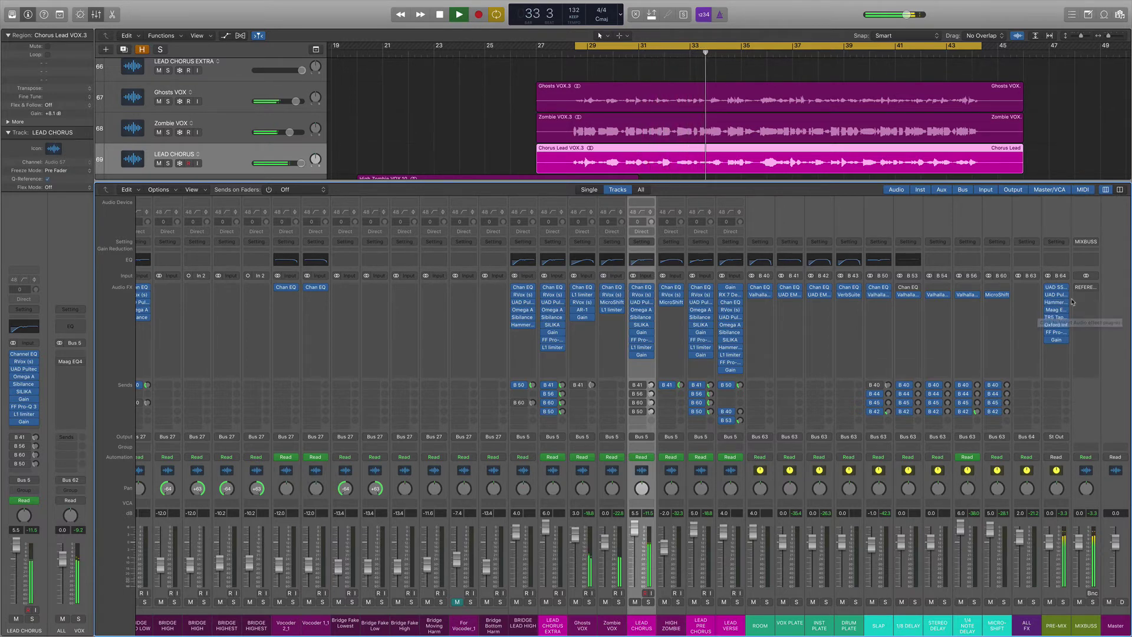
pyautogui.press('space')
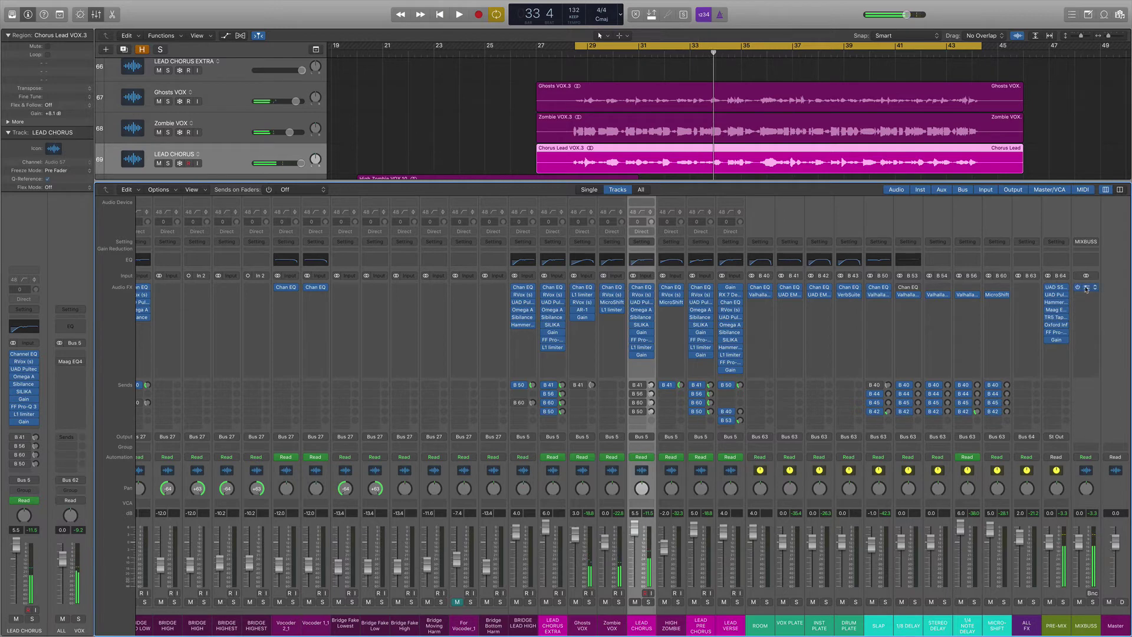
# Play the GHOSTS AND ZOMBIES VOX NOT MIXED reference from the REFERENCE plug-in on MIXBUSS, close it, and play the current mix to compare
pyautogui.click(1076, 288)
pyautogui.click(314, 291)
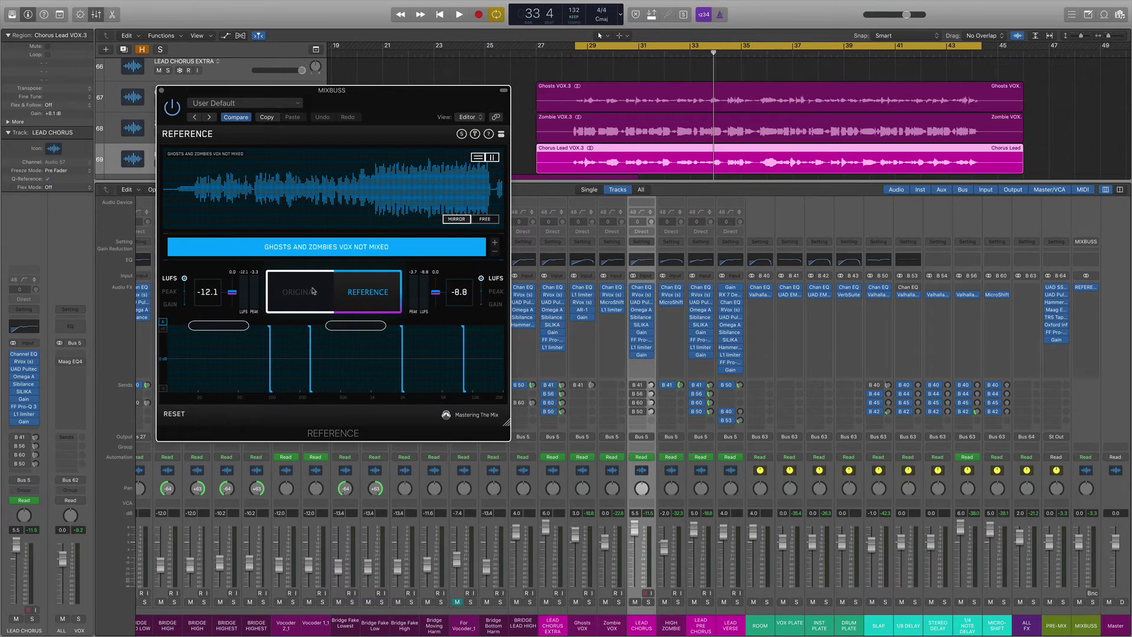
pyautogui.press('space')
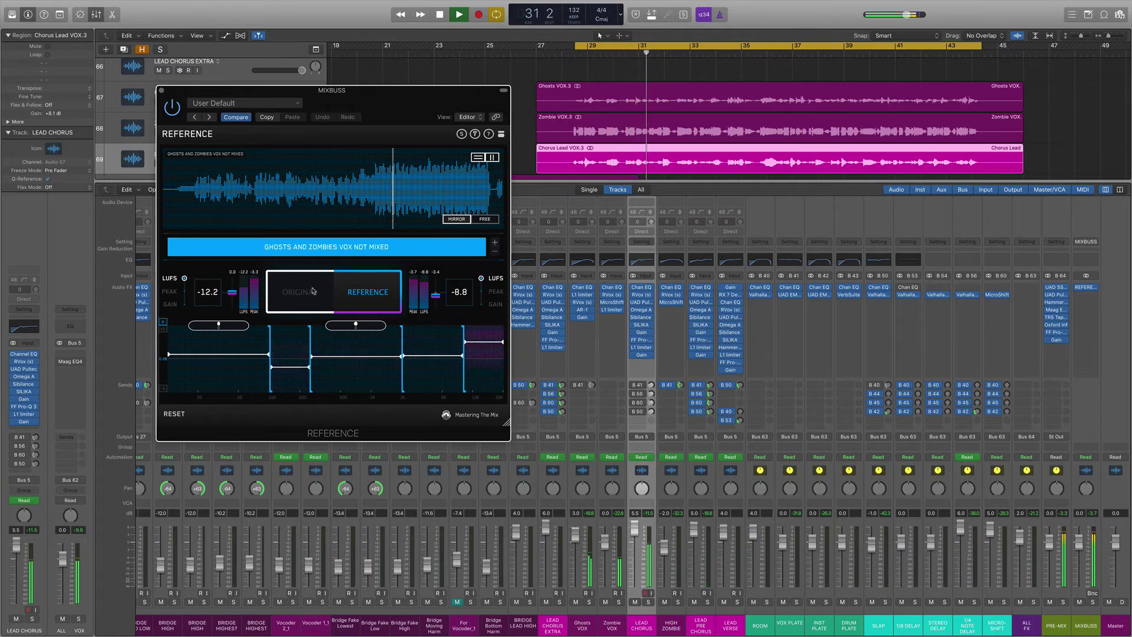
pyautogui.press('space')
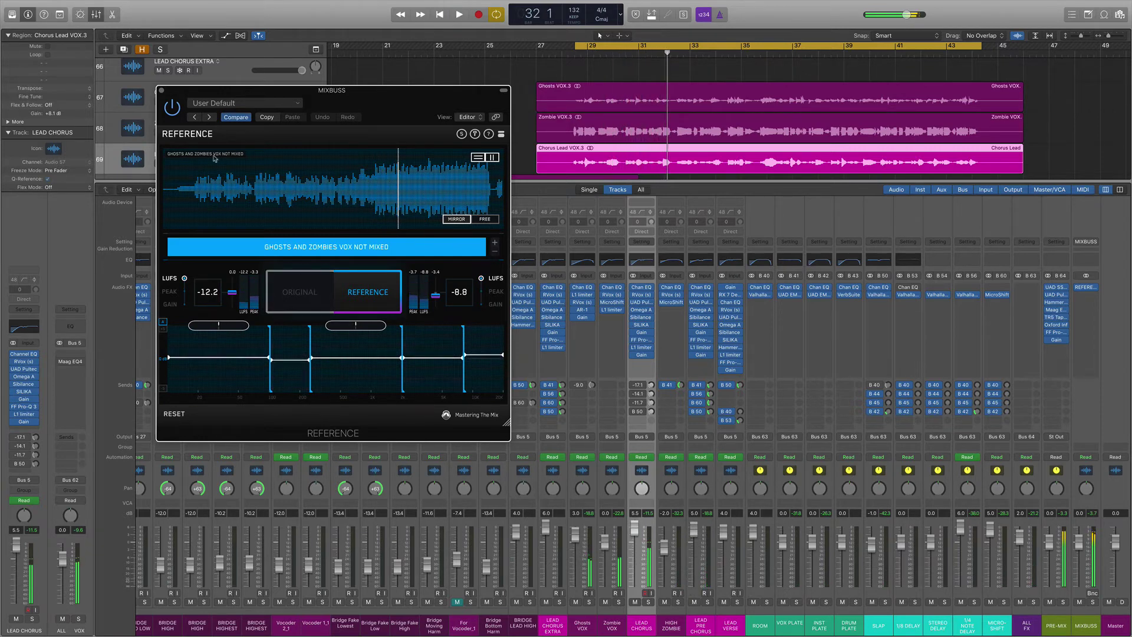
pyautogui.click(162, 91)
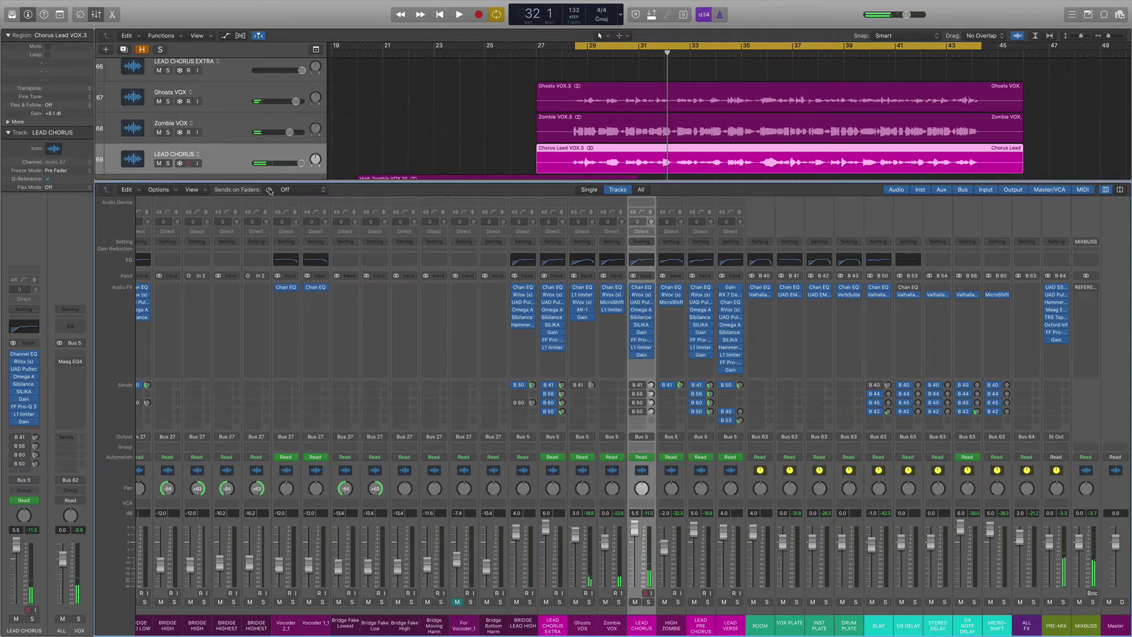
pyautogui.press('space')
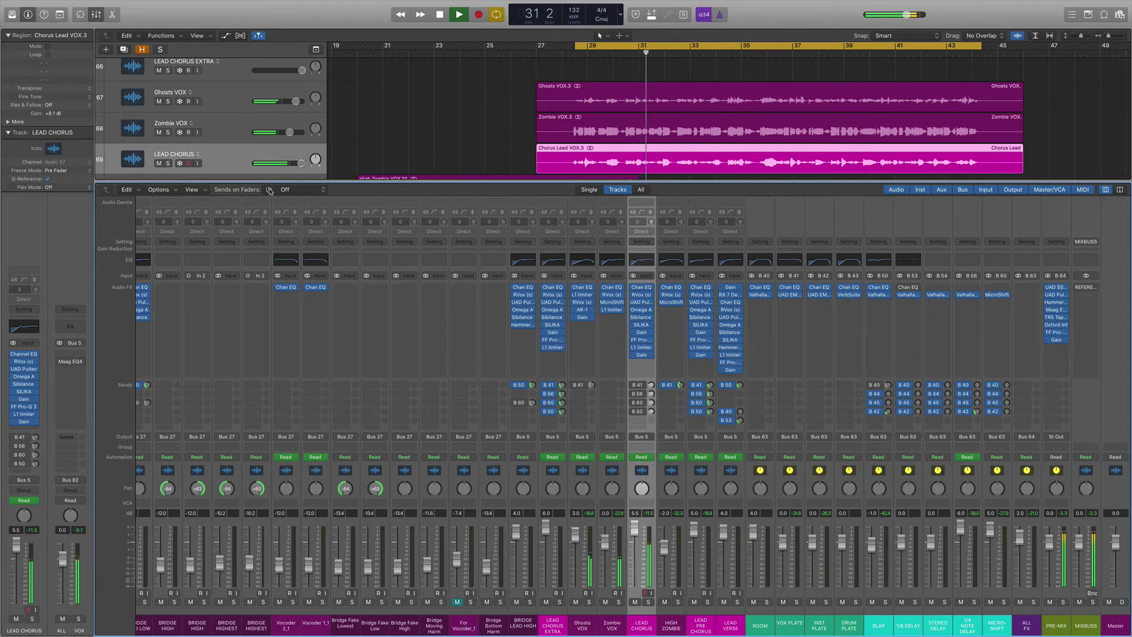
pyautogui.press('space')
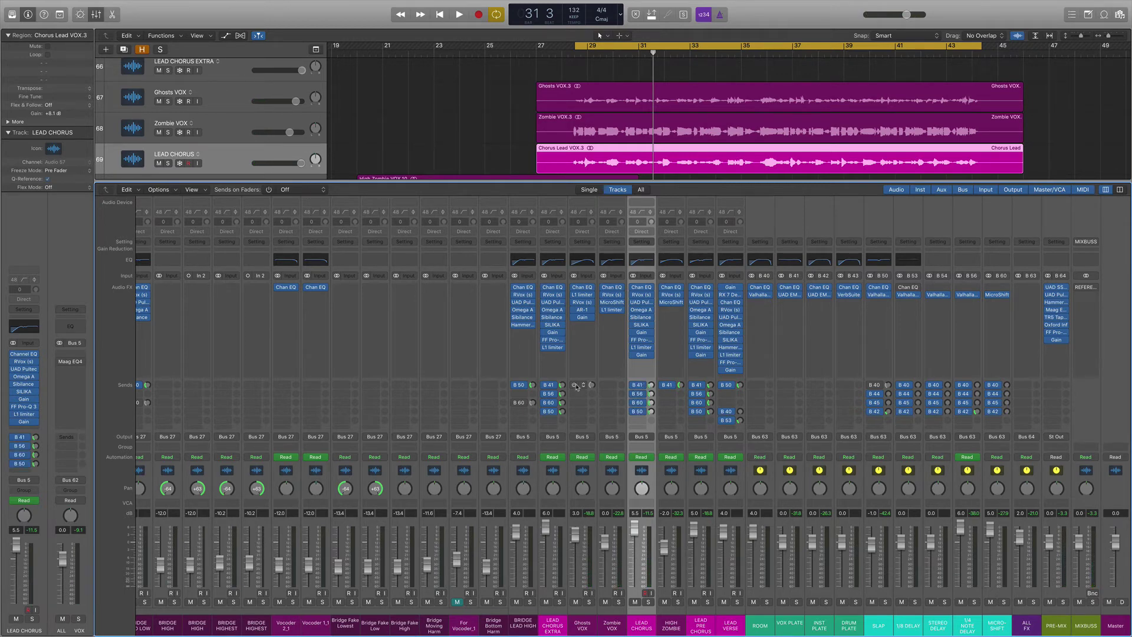
# Play the chorus with the LEAD CHORUS and Ghosts VOX sends enabled and bypassed to compare the effects, leaving the sends enabled
pyautogui.press('space')
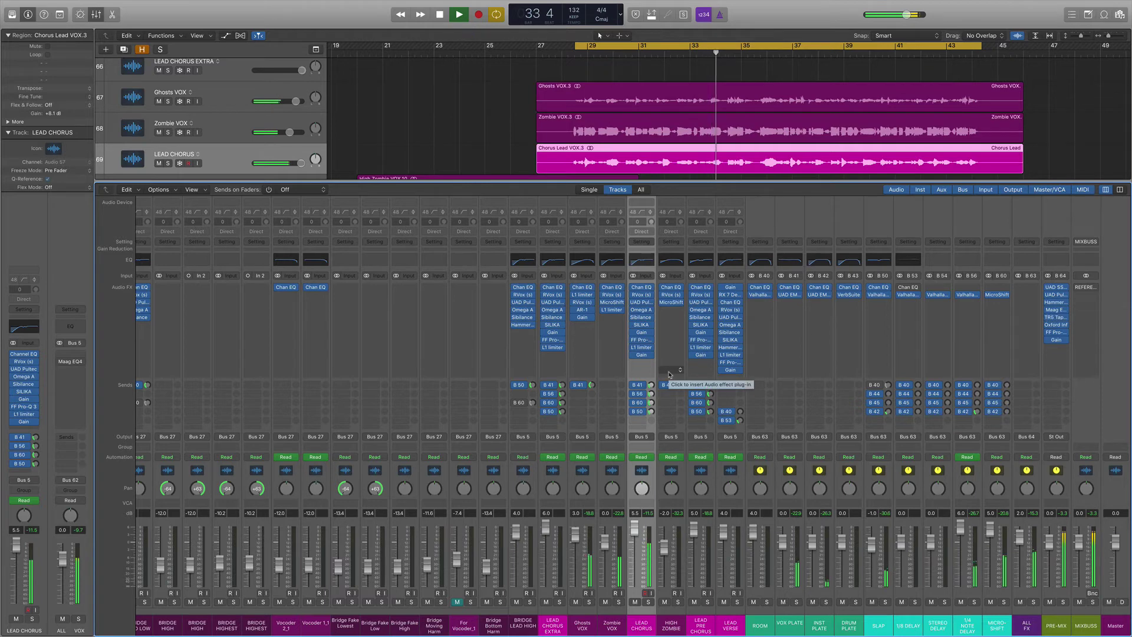
pyautogui.press('c')
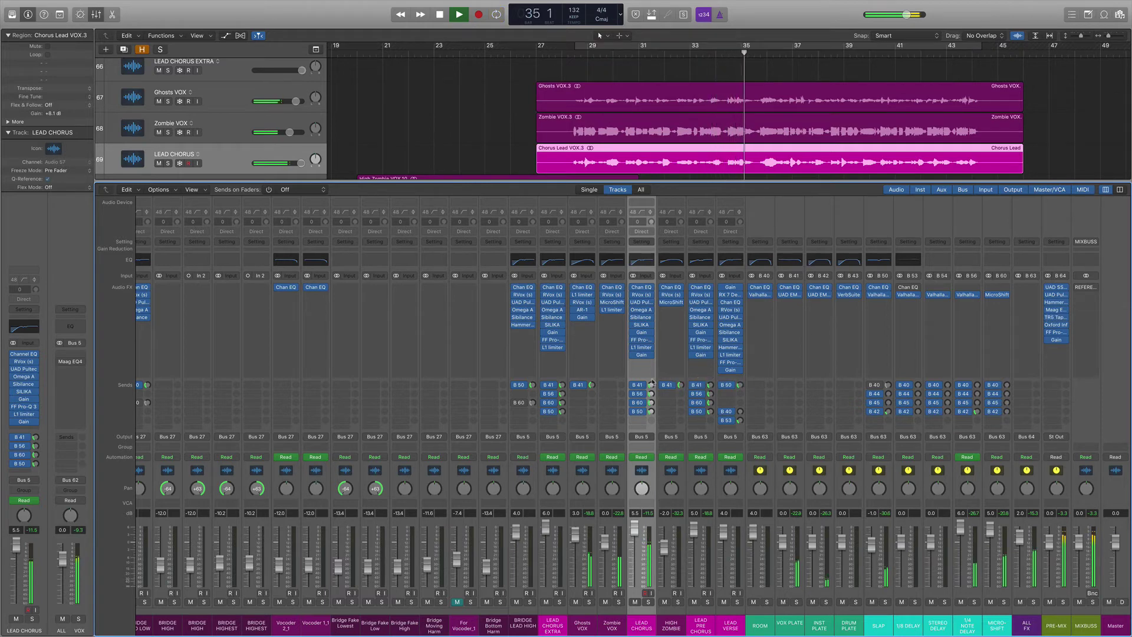
pyautogui.press('space')
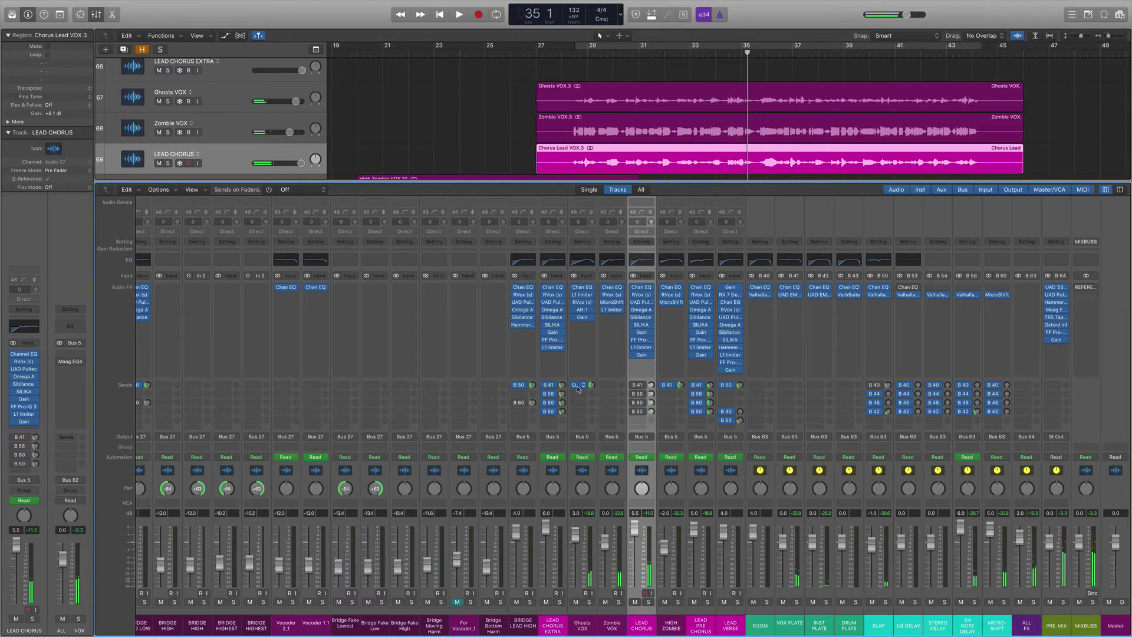
pyautogui.press('space')
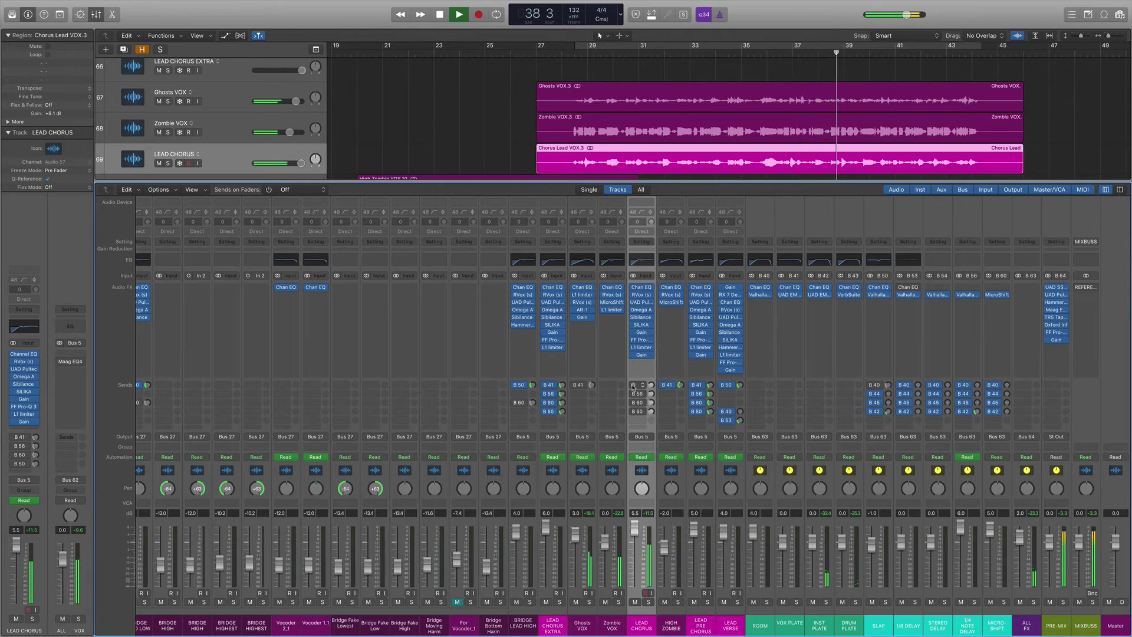
pyautogui.press('space')
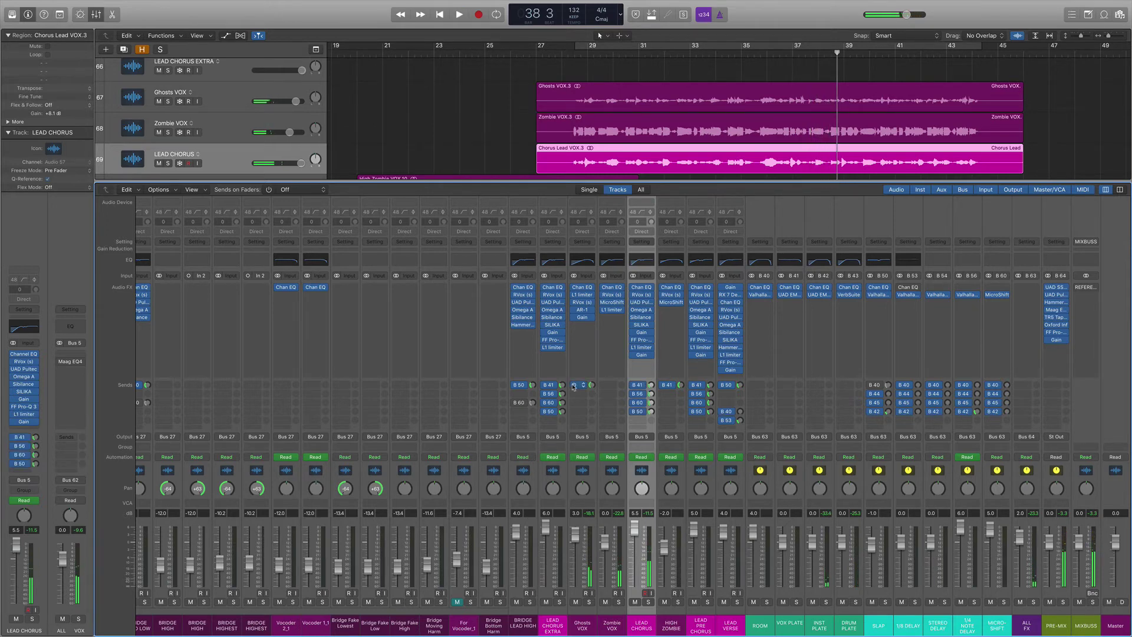
pyautogui.press('space')
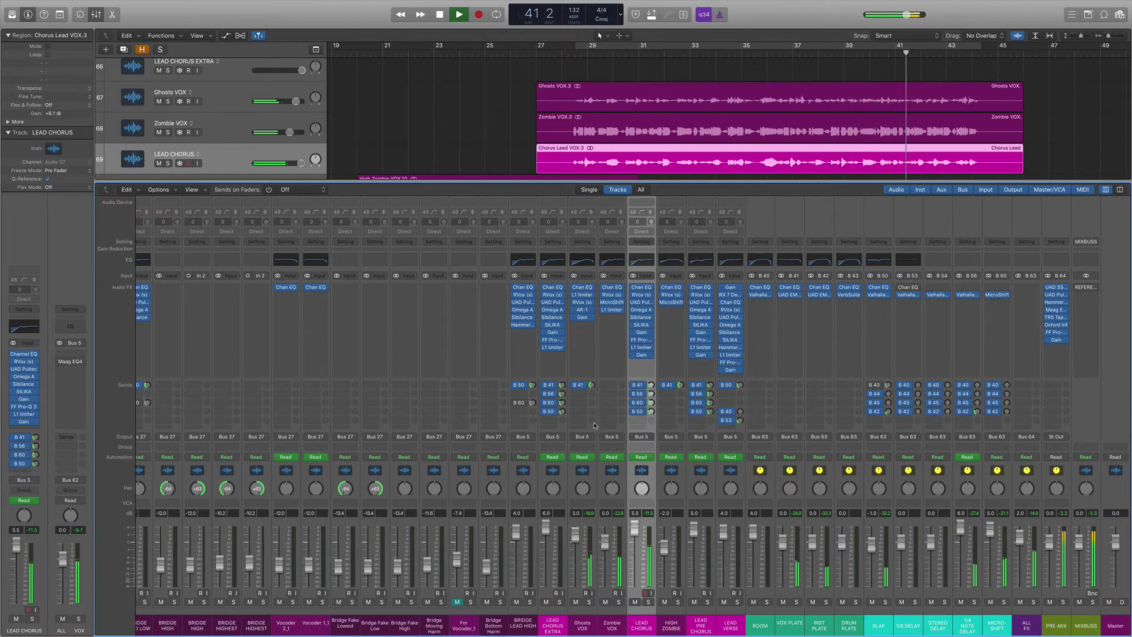
pyautogui.press('space')
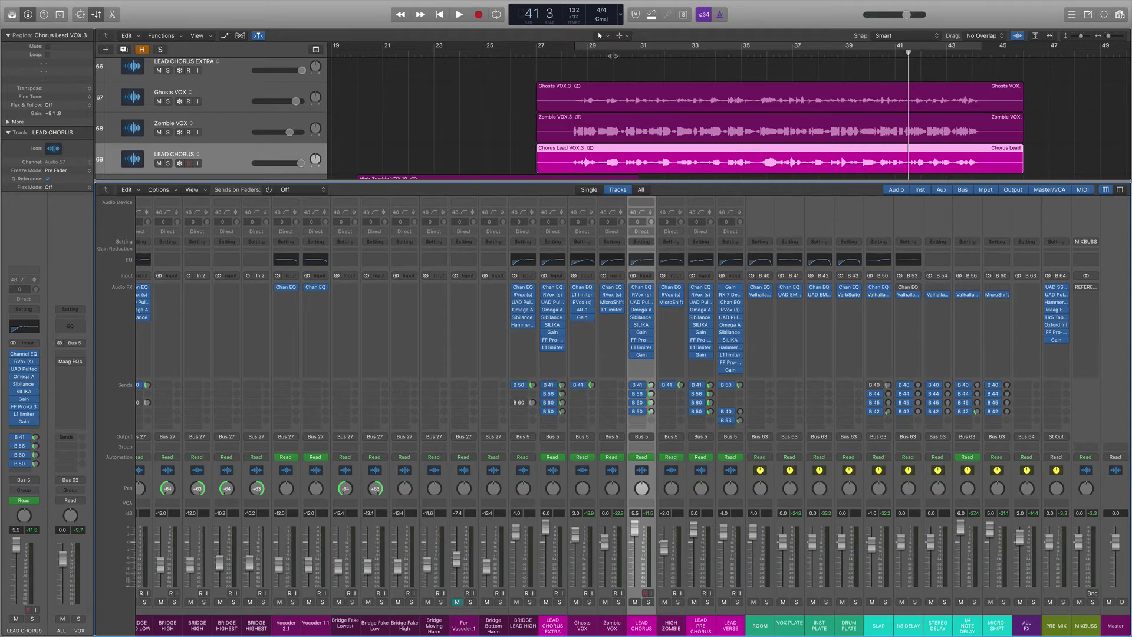
# Turn the chorus cycle range back on, solo Ghosts VOX, and play it while viewing the UAD EMT 140 reverb on VOX PLATE
pyautogui.click(612, 50)
pyautogui.click(581, 386)
pyautogui.press('s')
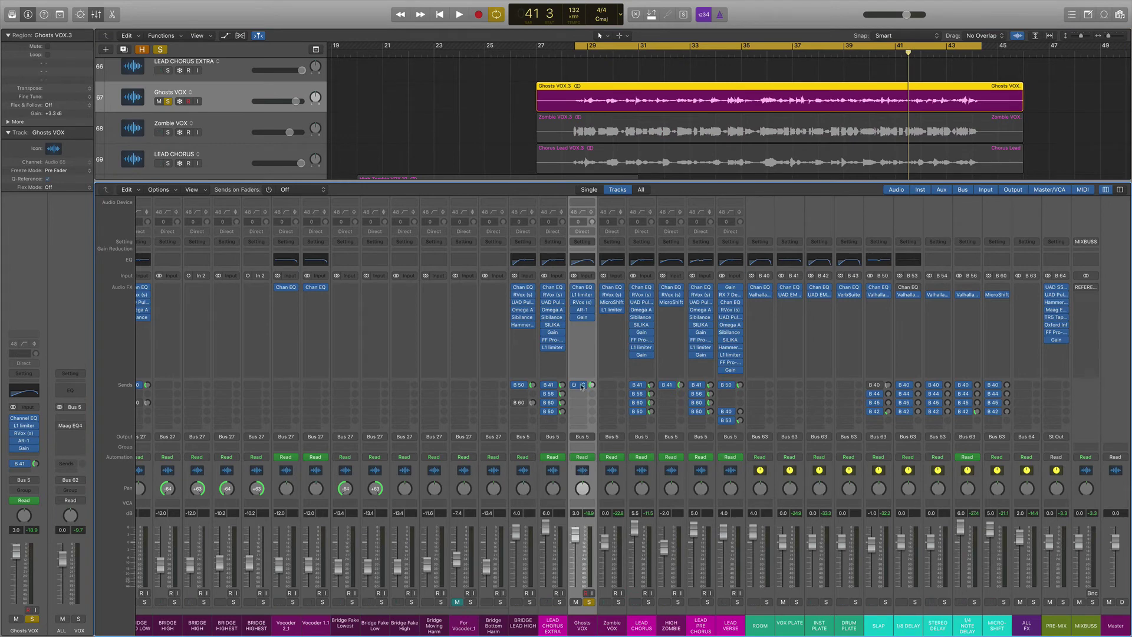
pyautogui.press('space')
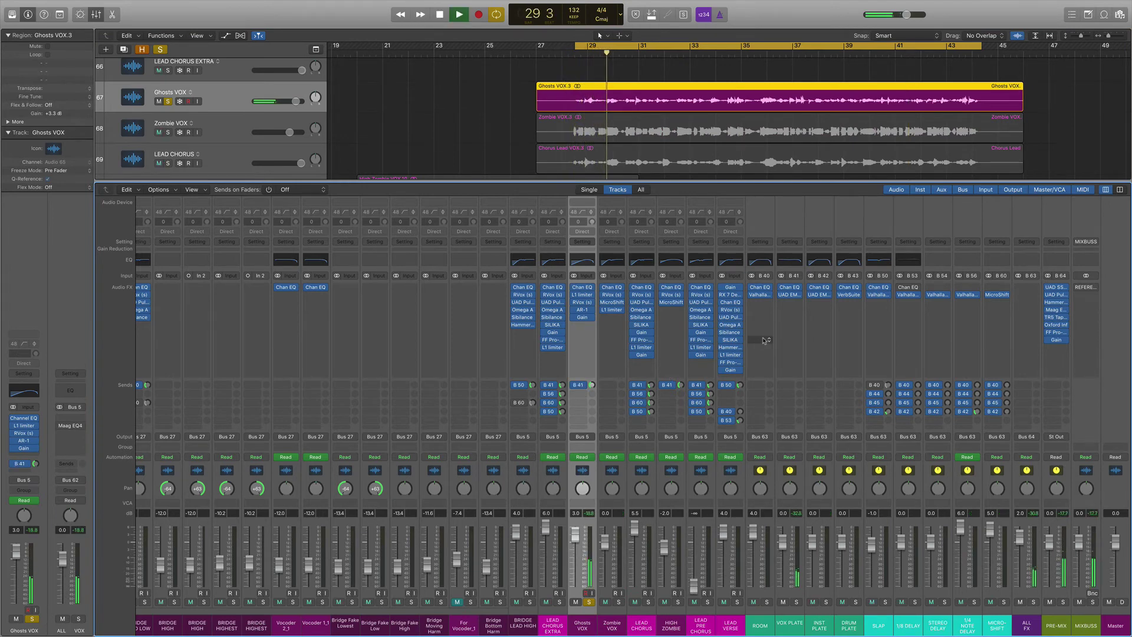
pyautogui.click(790, 295)
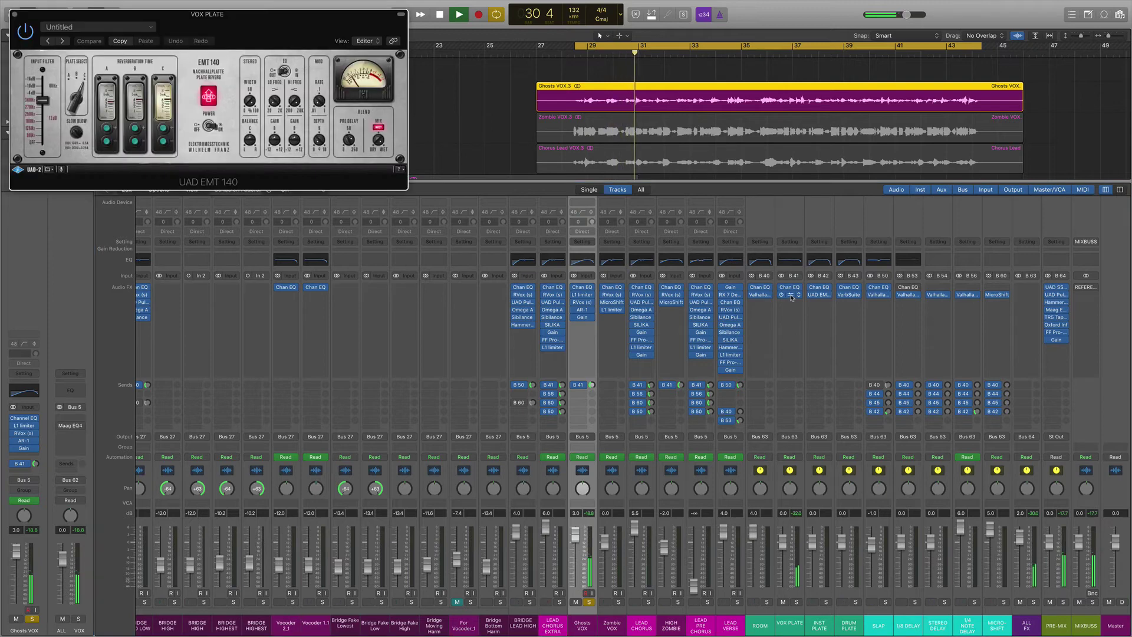
pyautogui.press('space')
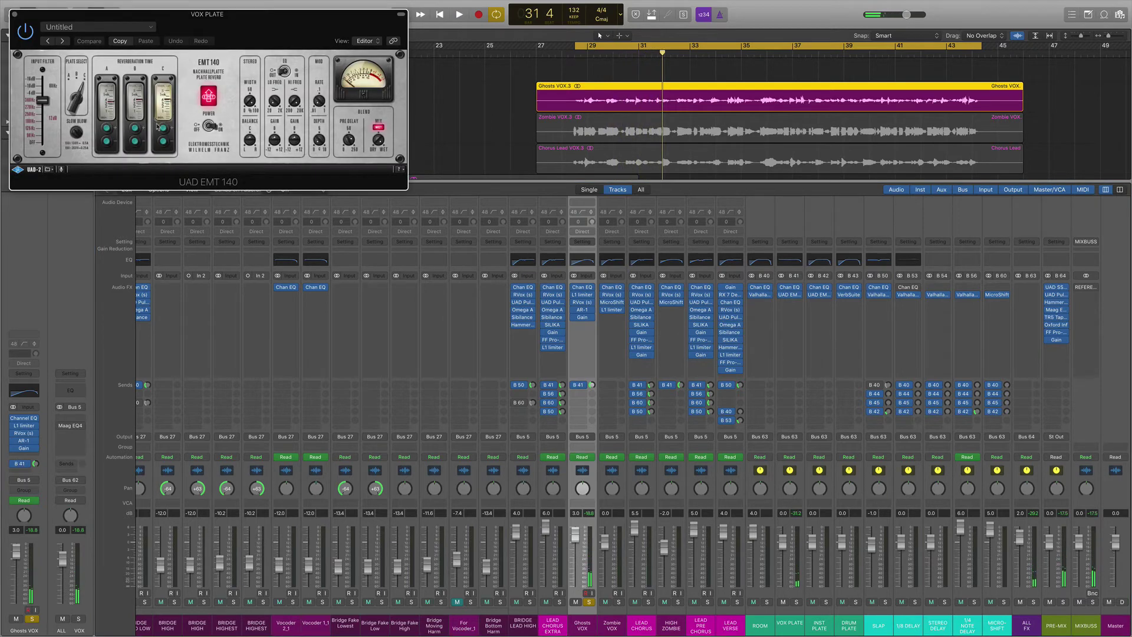
pyautogui.click(15, 13)
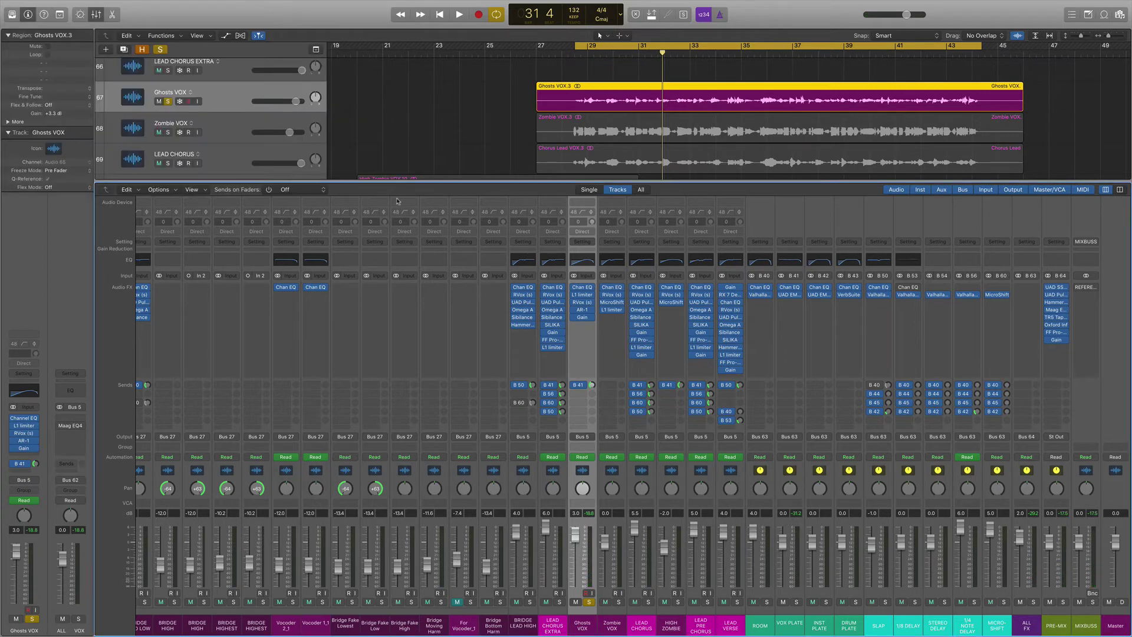
# Switch the solo from Ghosts VOX to Zombie VOX and play the Zombie VOX track alone
pyautogui.click(588, 602)
pyautogui.click(619, 602)
pyautogui.press('space')
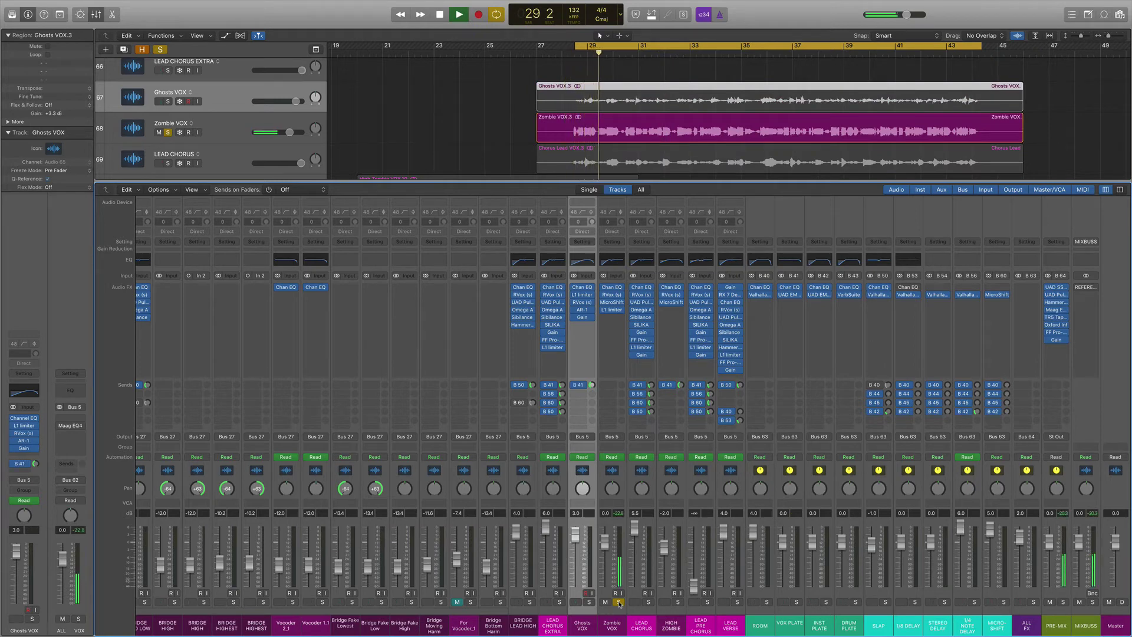
pyautogui.press('space')
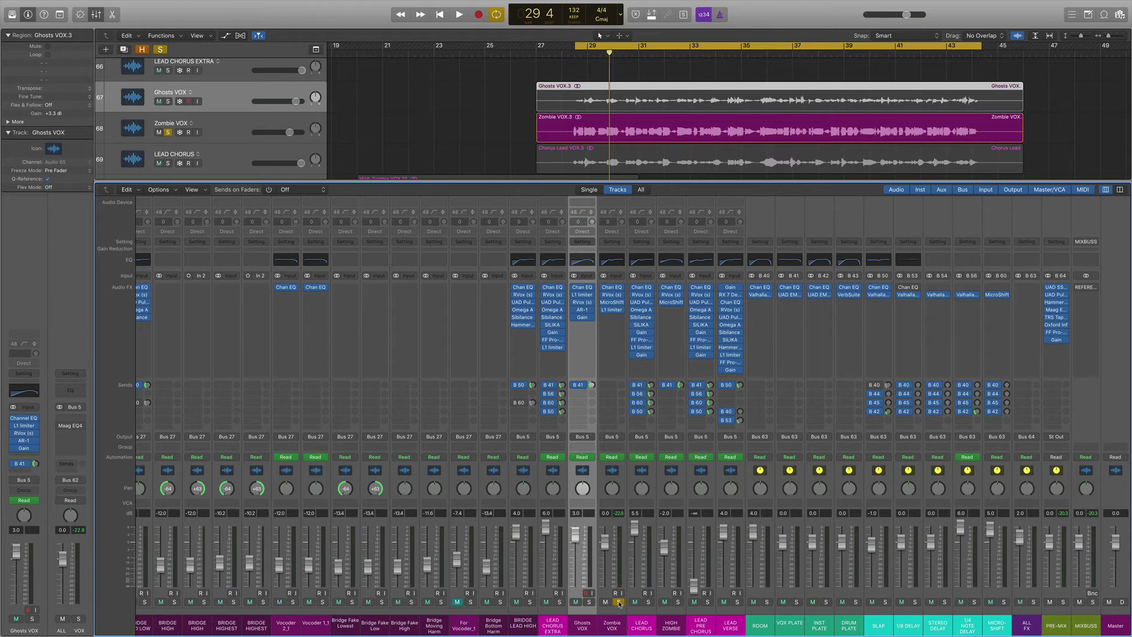
# Play LEAD CHORUS soloed with only its Bus 41 send active while viewing the UAD EMT 140 reverb on VOX PLATE
pyautogui.keyDown('alt'); pyautogui.click(649, 601); pyautogui.keyUp('alt')
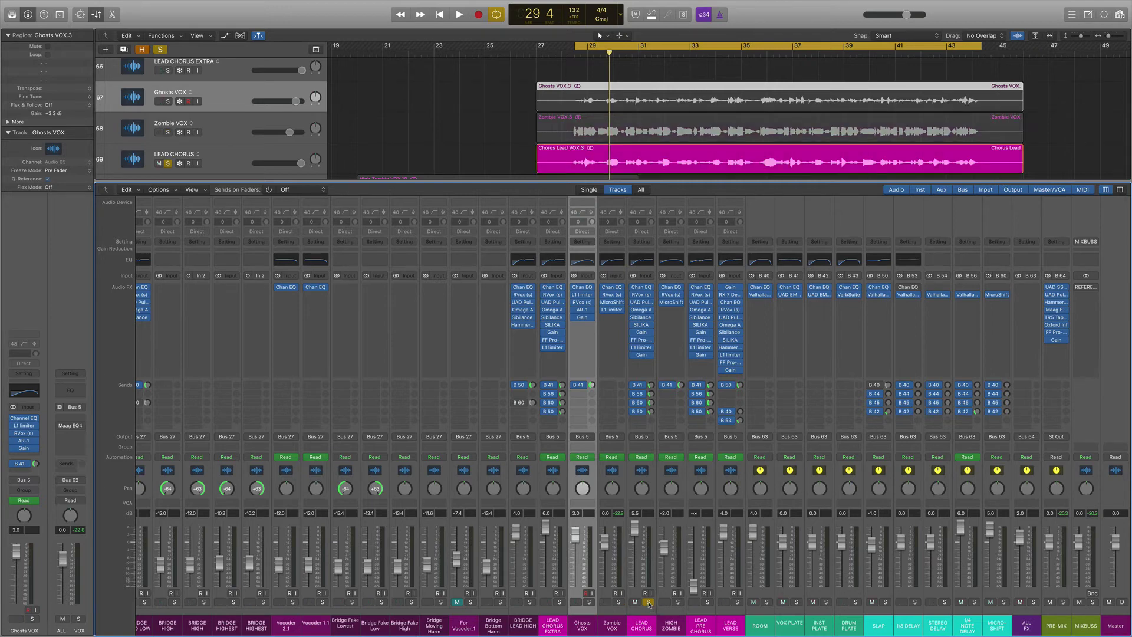
pyautogui.moveTo(634, 394); pyautogui.dragTo(635, 417)
pyautogui.click(790, 294)
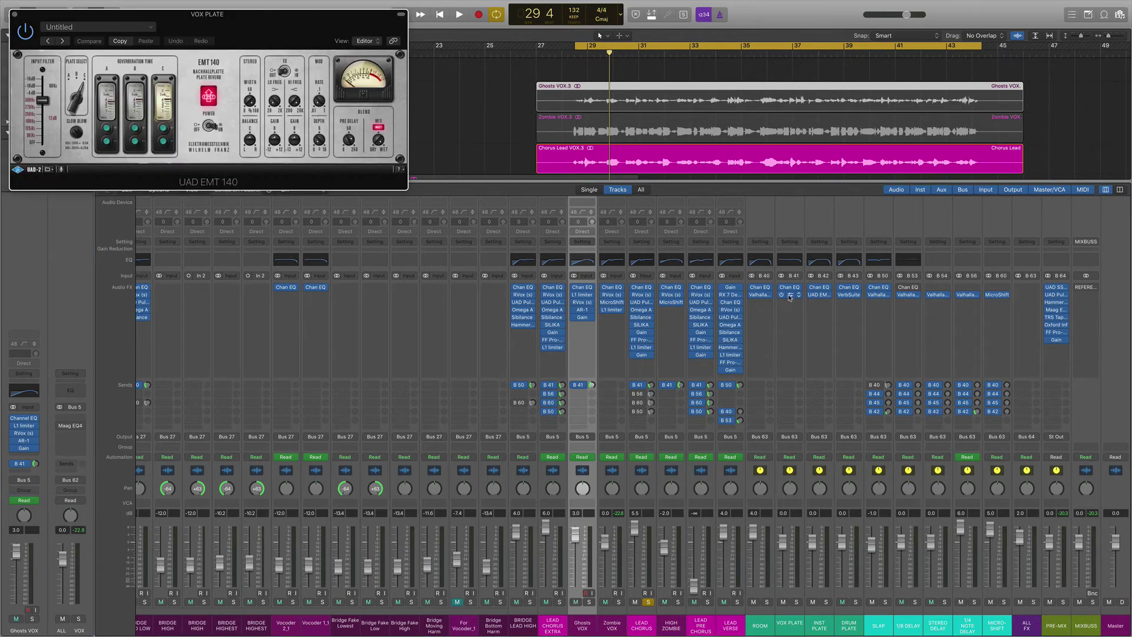
pyautogui.press('space')
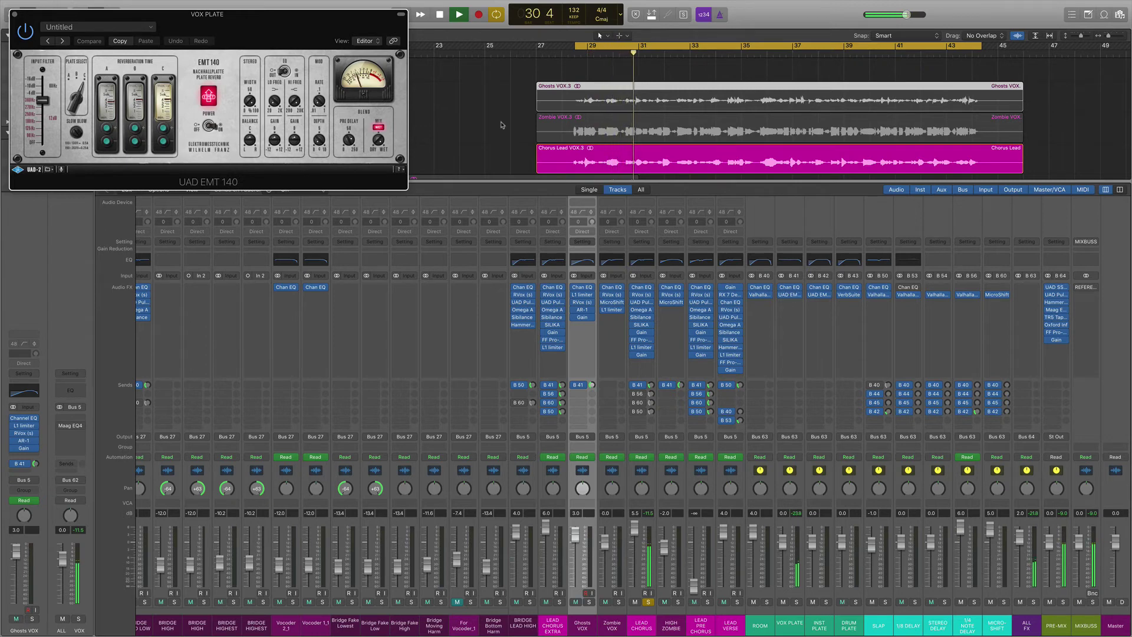
# Examine the EMT 140's pre-delay in the Controls view, return to the UAD EMT 140 view, and close the plug-in
pyautogui.click(367, 40)
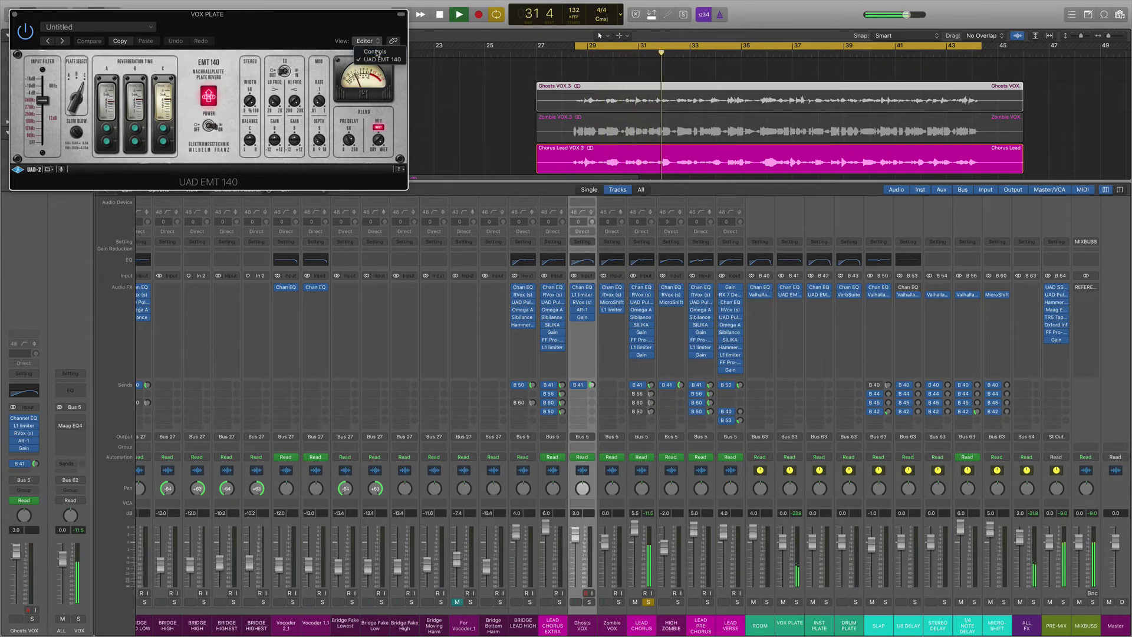
pyautogui.click(376, 53)
pyautogui.press('space')
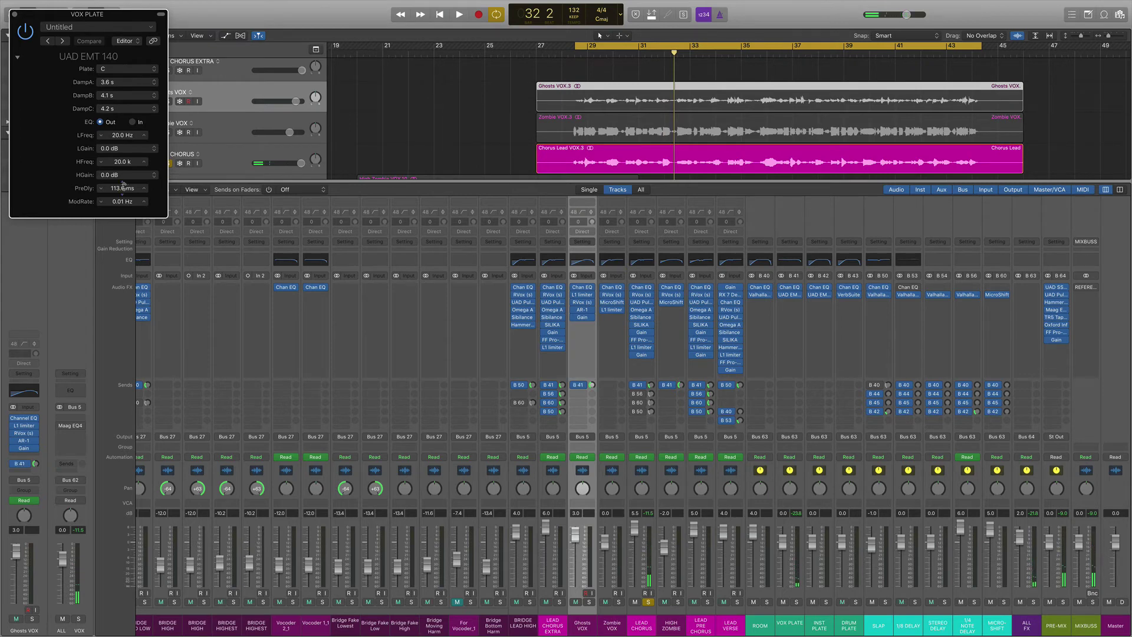
pyautogui.click(136, 41)
pyautogui.click(135, 59)
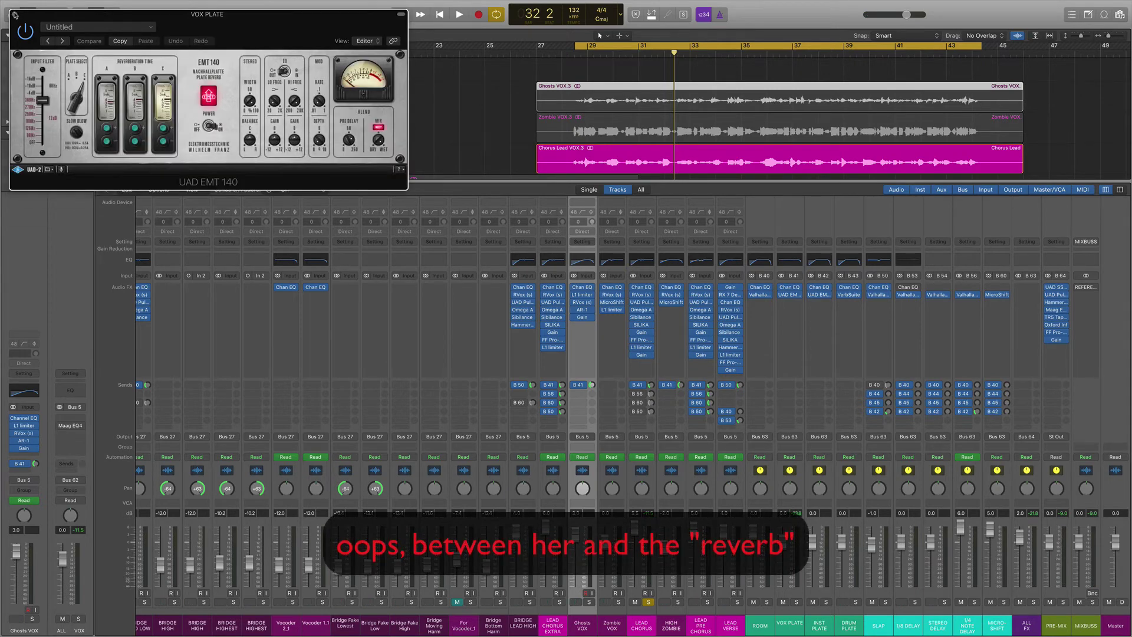
pyautogui.click(15, 14)
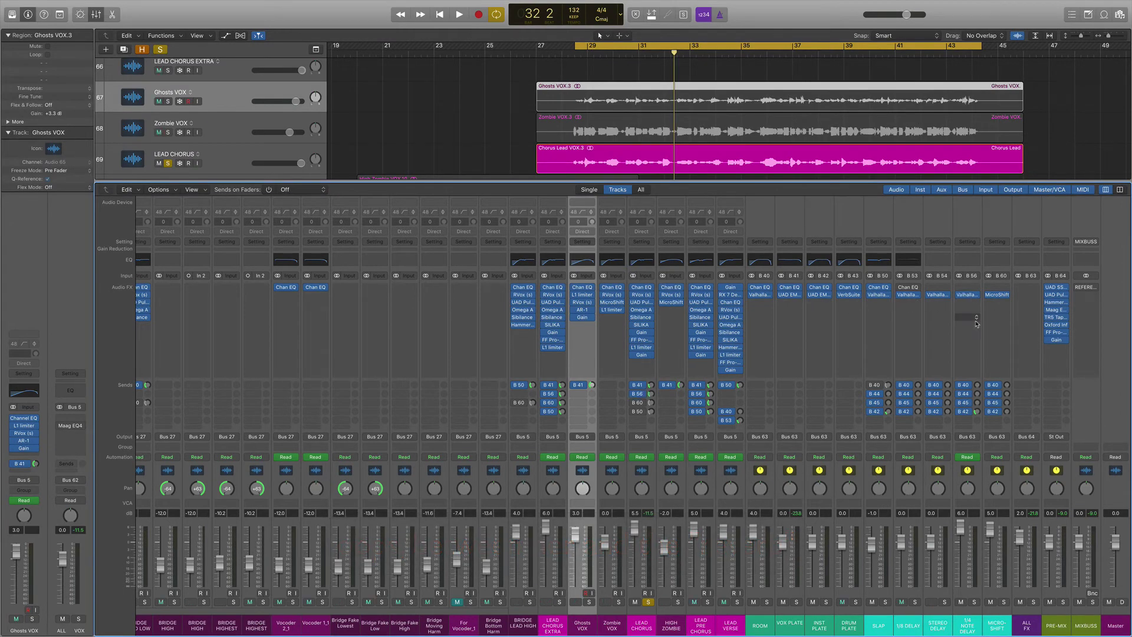
# Show the ValhallaDelay settings on the 1/4 NOTE DELAY return and play that return soloed on its own
pyautogui.click(968, 295)
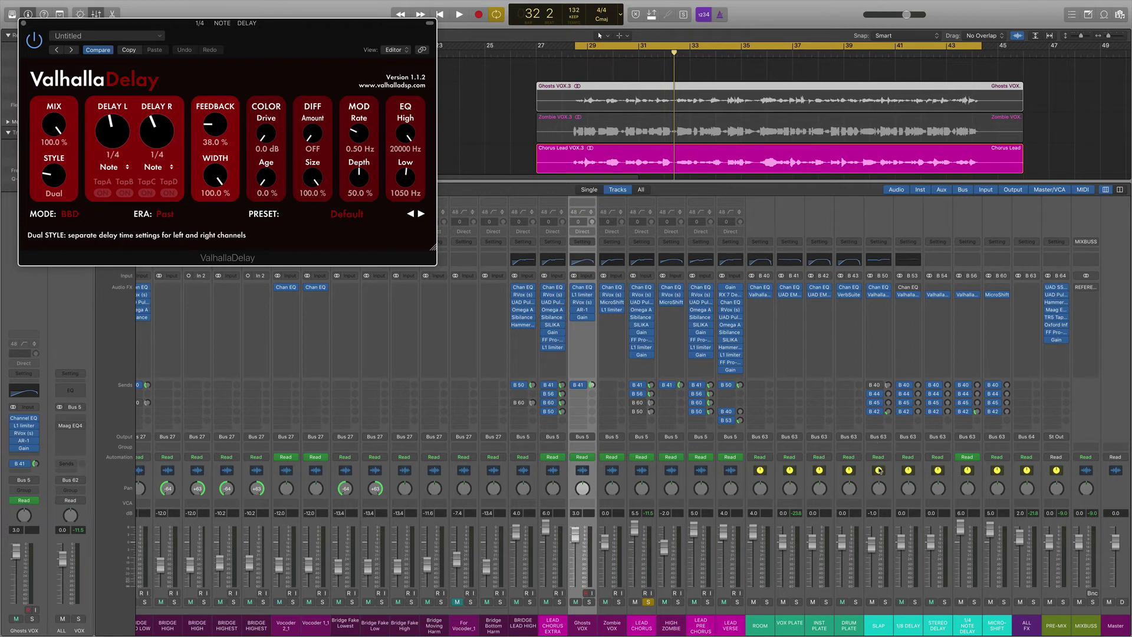
pyautogui.click(945, 601)
pyautogui.press('space')
pyautogui.keyDown('alt'); pyautogui.click(973, 602); pyautogui.keyUp('alt')
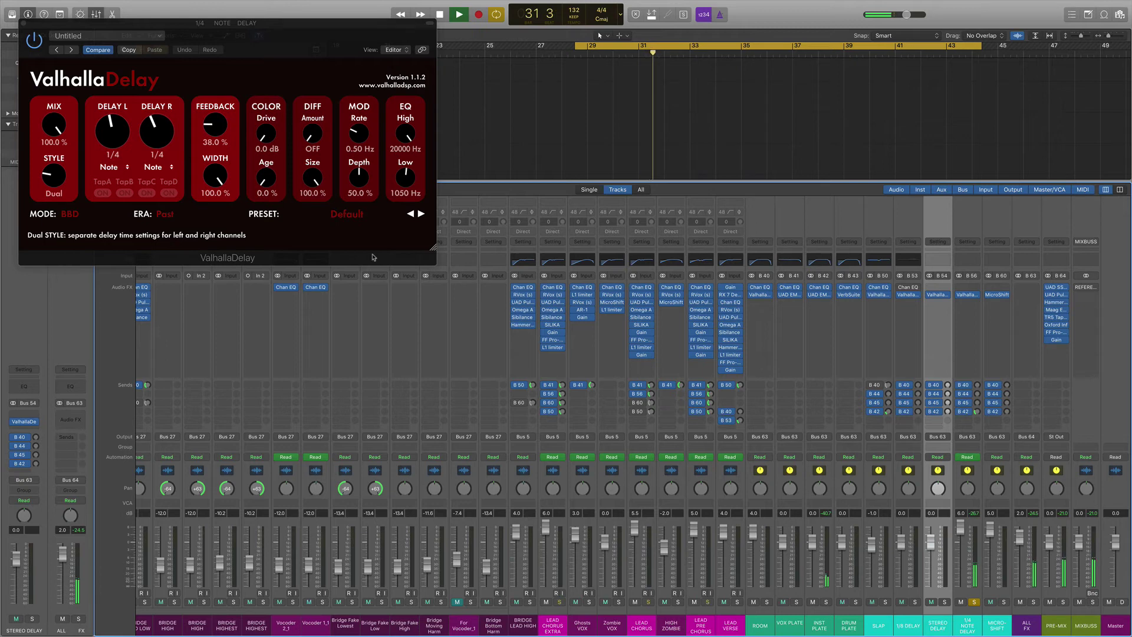
pyautogui.press('space')
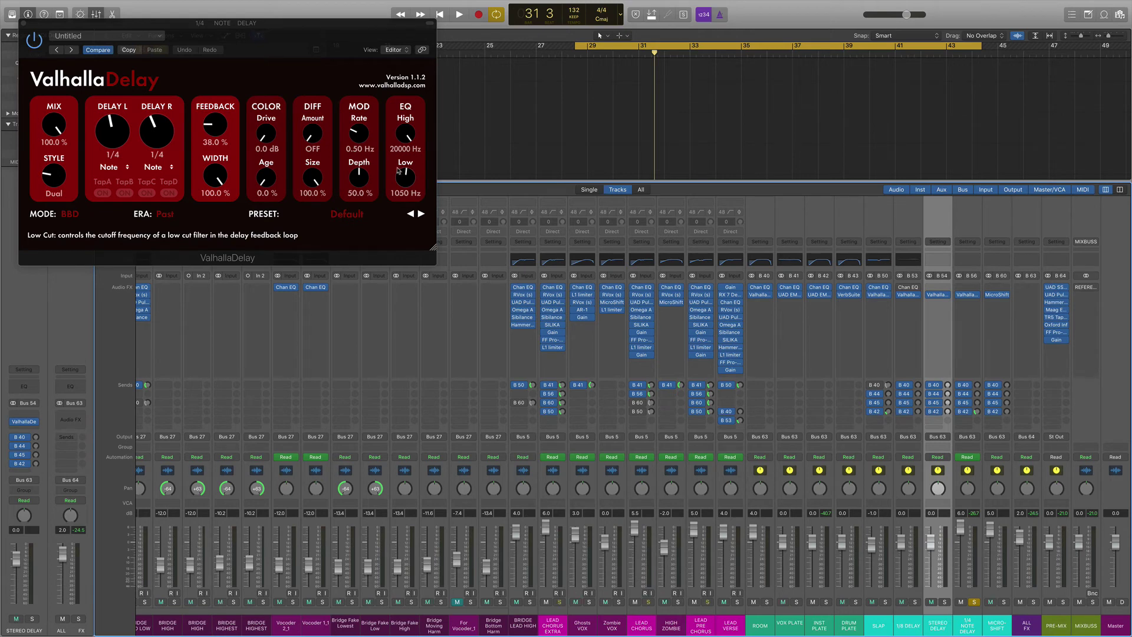
# Switch the solo from the note delay return back to LEAD CHORUS and play the vocal with the quarter-note delay
pyautogui.click(975, 604)
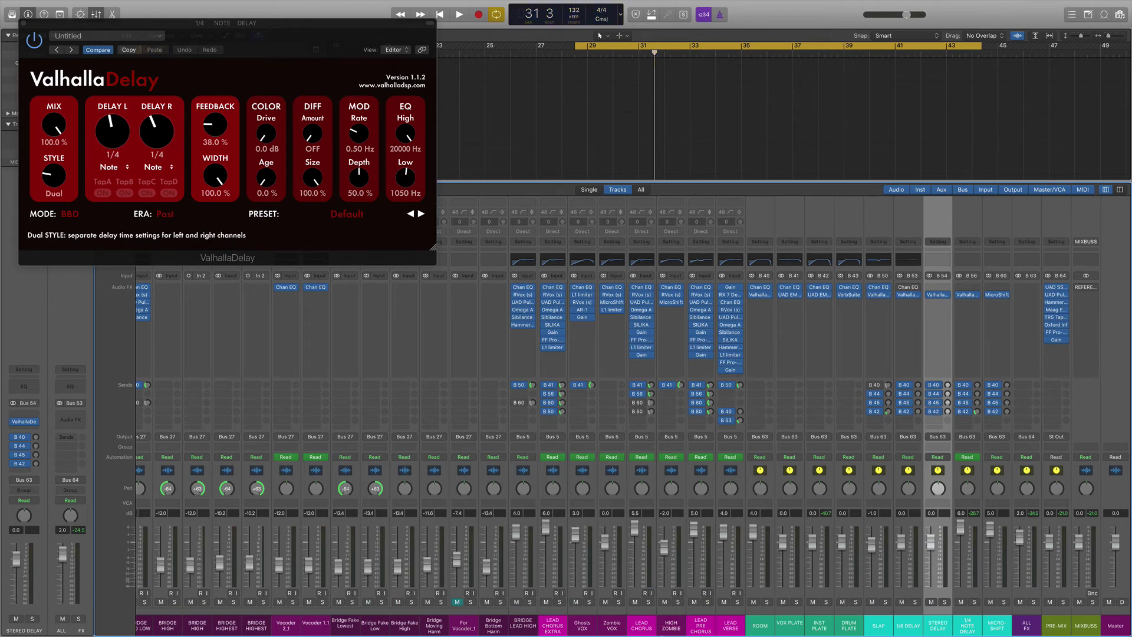
pyautogui.click(648, 601)
pyautogui.press('space')
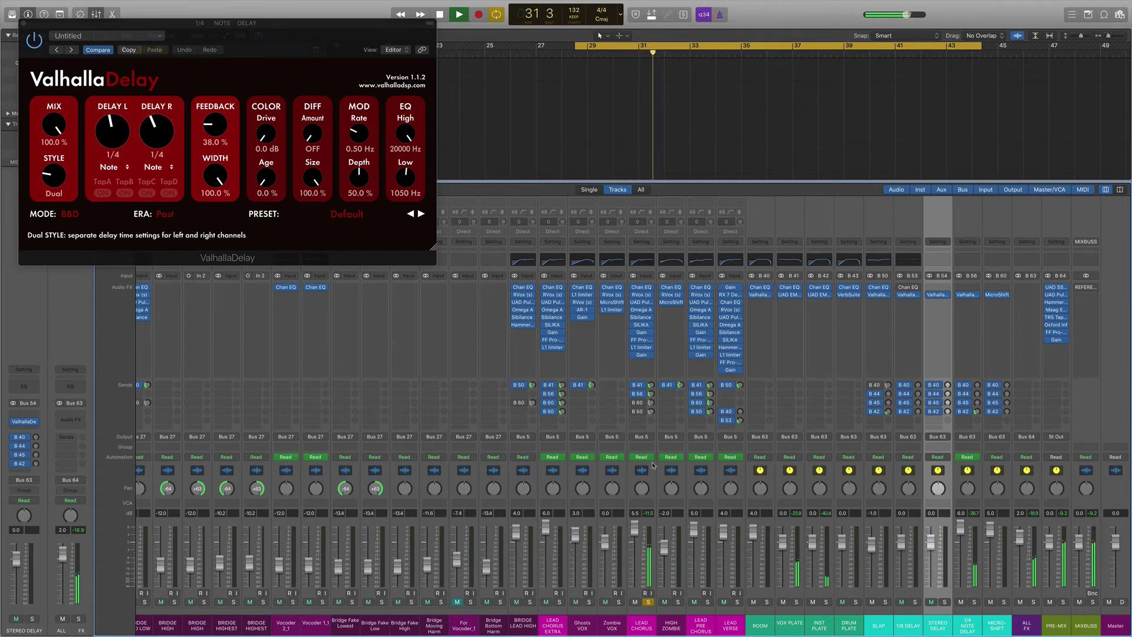
pyautogui.press('space')
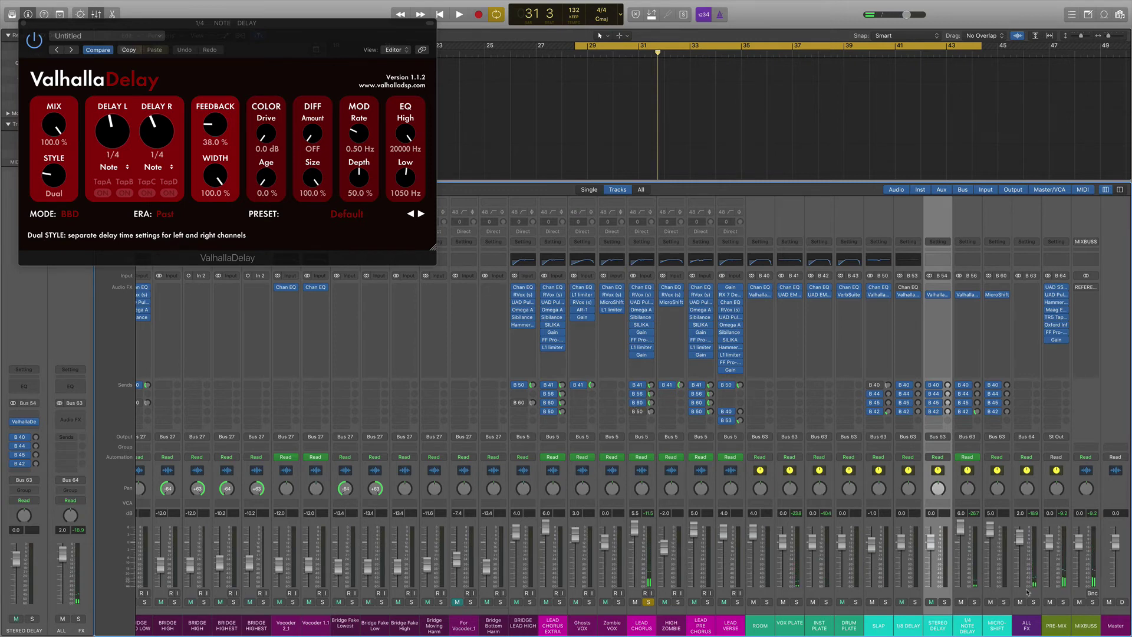
# View MicroShift on the MICRO-SHIFT return and play LEAD CHORUS with the cycle range off, muting and unmuting that return to compare
pyautogui.click(996, 296)
pyautogui.moveTo(270, 48); pyautogui.dragTo(798, 104)
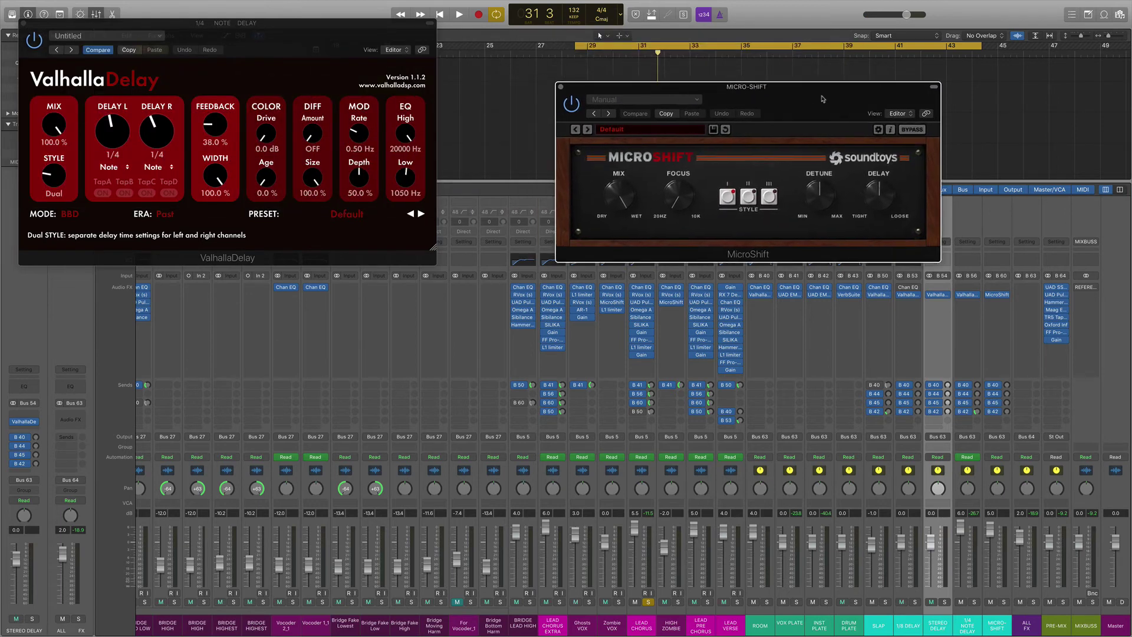
pyautogui.press('space')
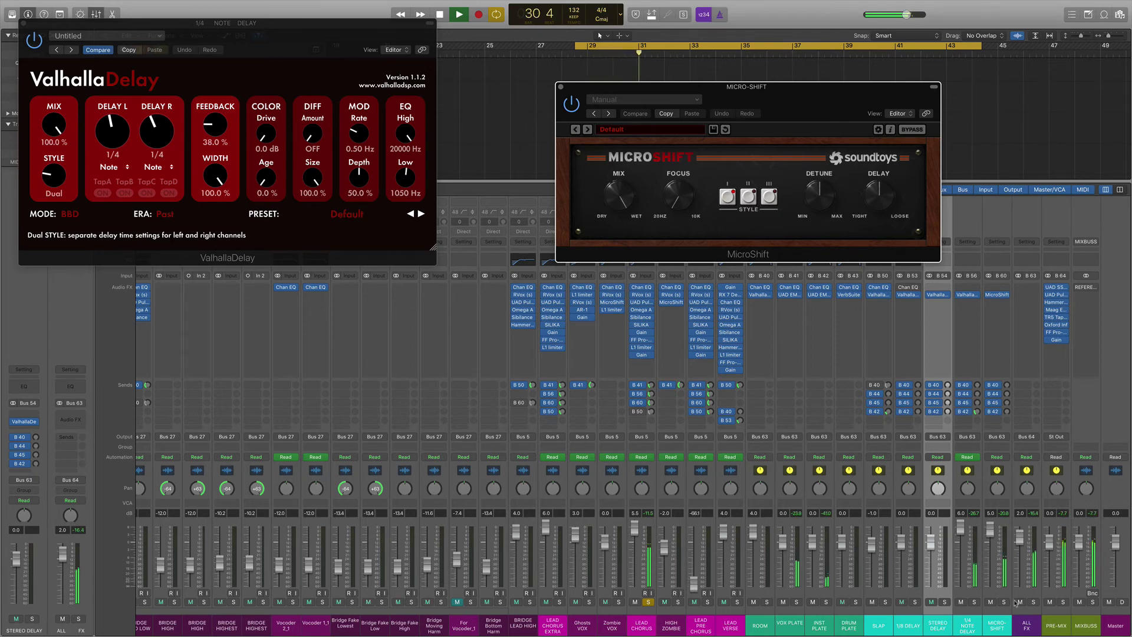
pyautogui.press('c')
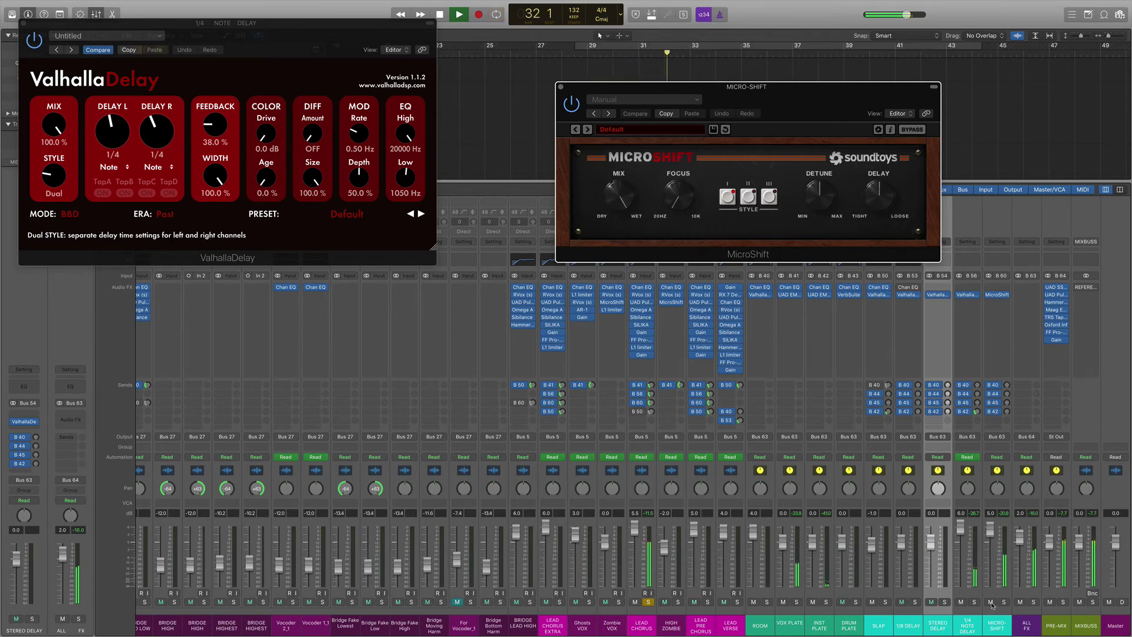
pyautogui.press('space')
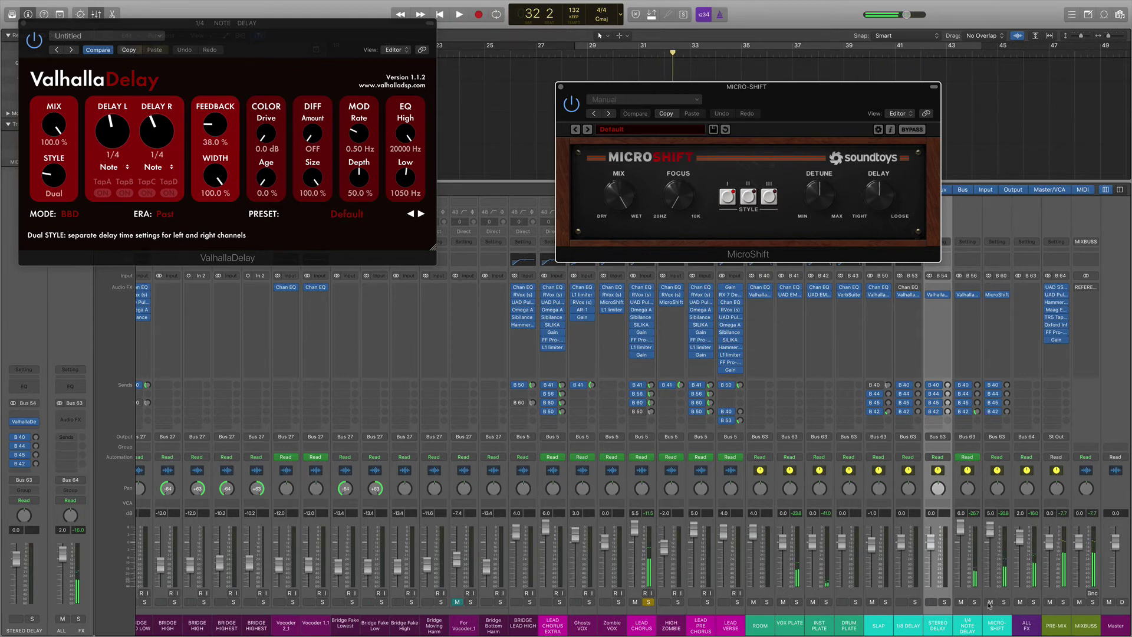
pyautogui.click(989, 602)
pyautogui.press('space')
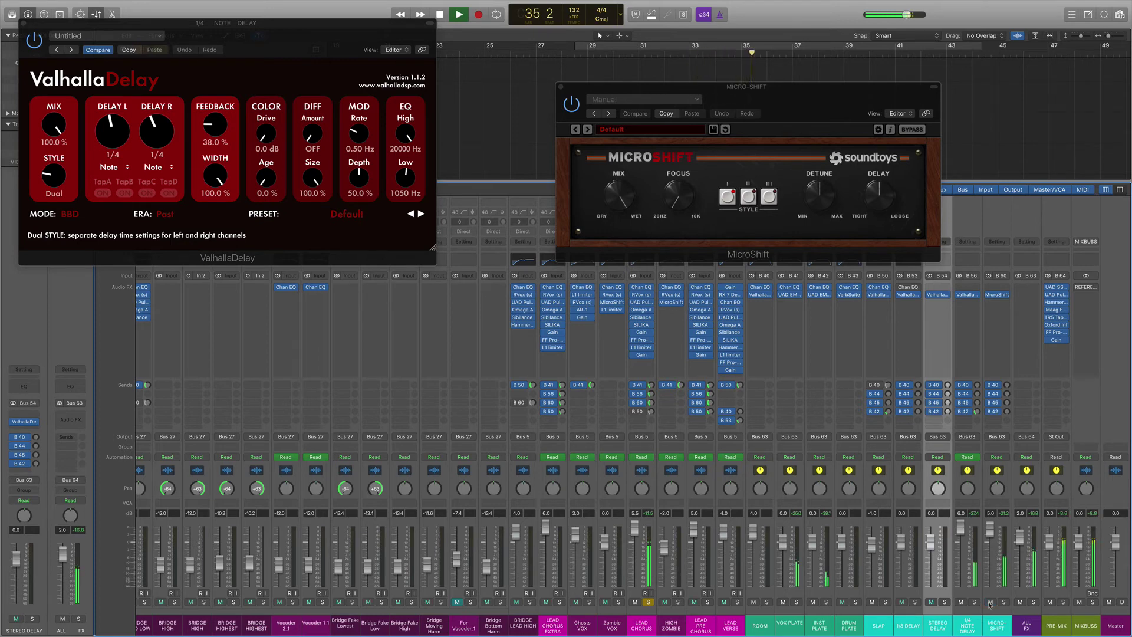
pyautogui.press('space')
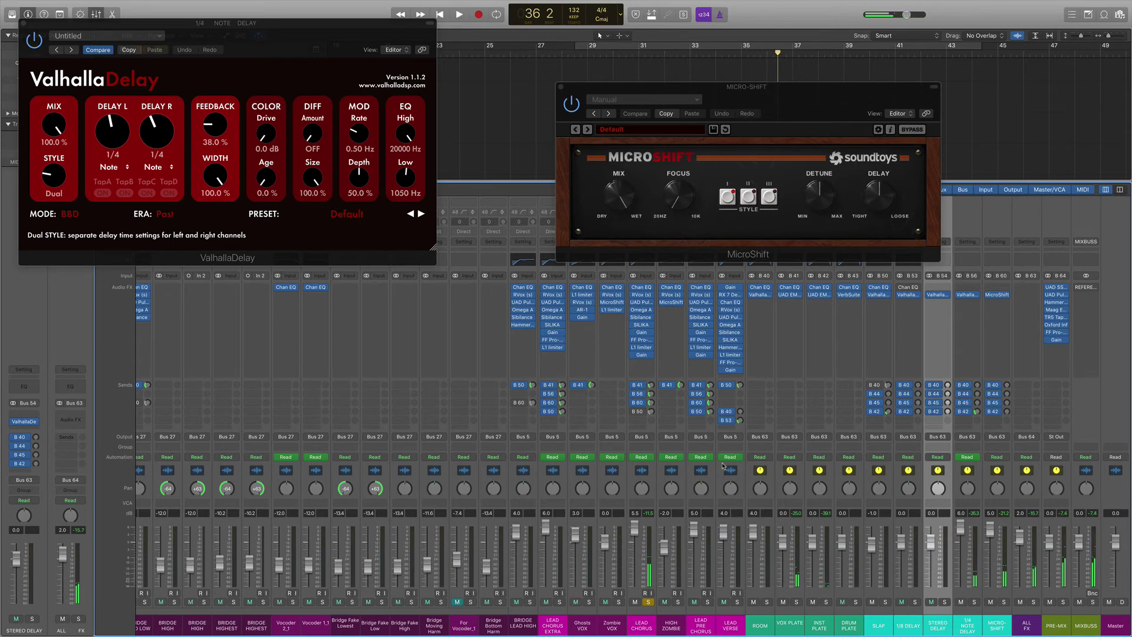
# Replace the open MicroShift and 1/4 NOTE DELAY plug-in windows with the ValhallaDelay from SLAP to examine its settings
pyautogui.click(560, 87)
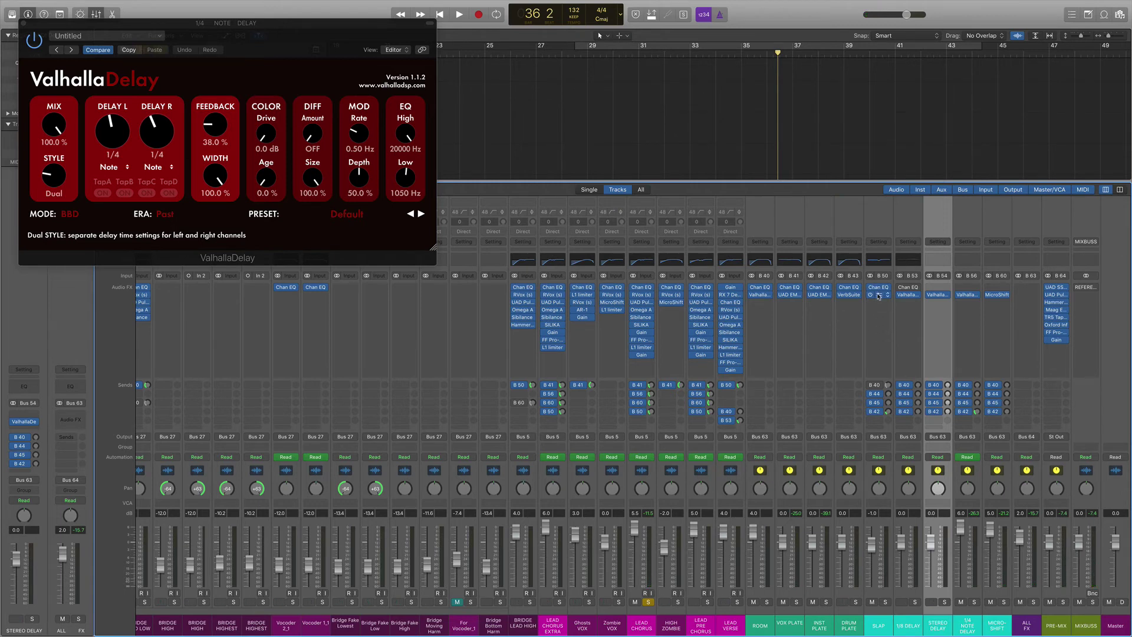
pyautogui.click(879, 295)
pyautogui.moveTo(269, 61); pyautogui.dragTo(640, 48)
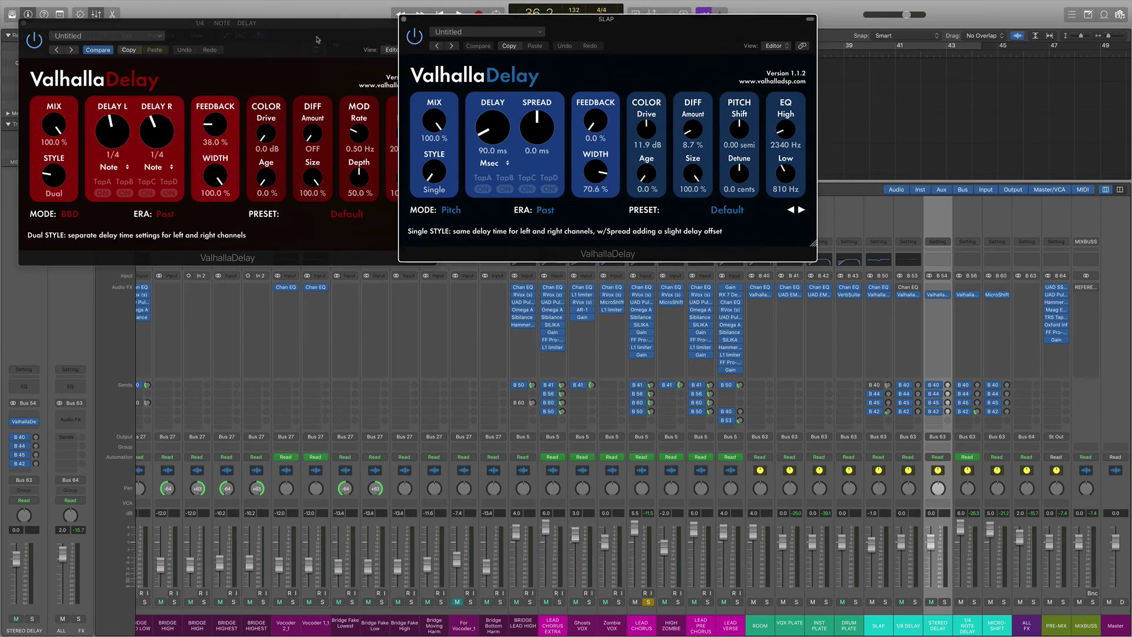
pyautogui.click(24, 23)
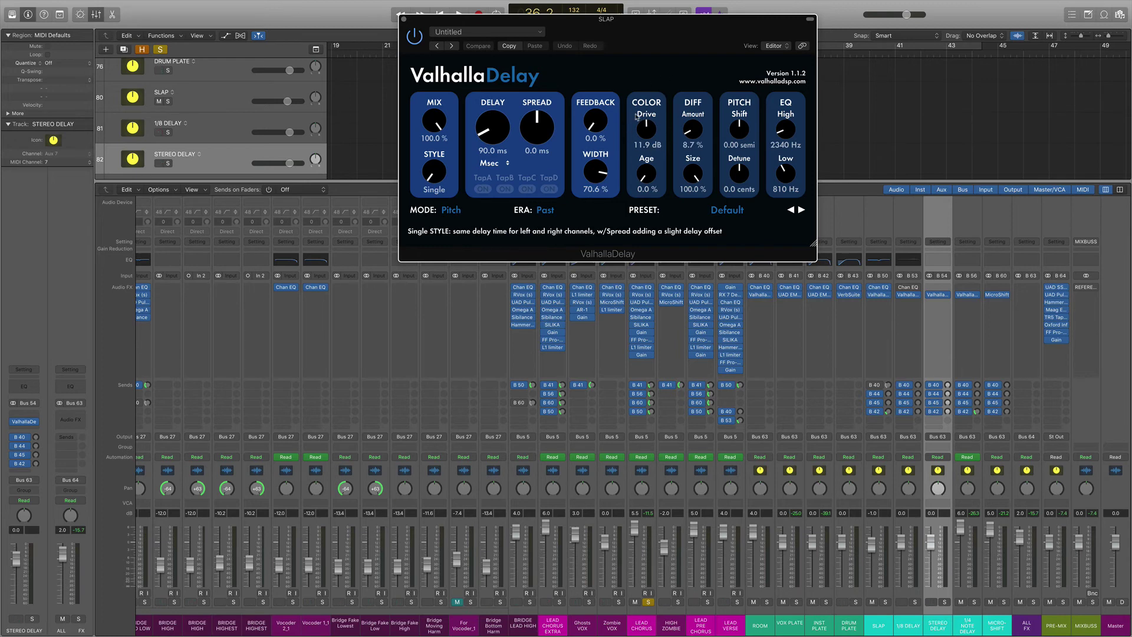
# Play LEAD CHORUS with the slap delay, comparing its sends enabled and bypassed, and leave all four sends enabled
pyautogui.press('space')
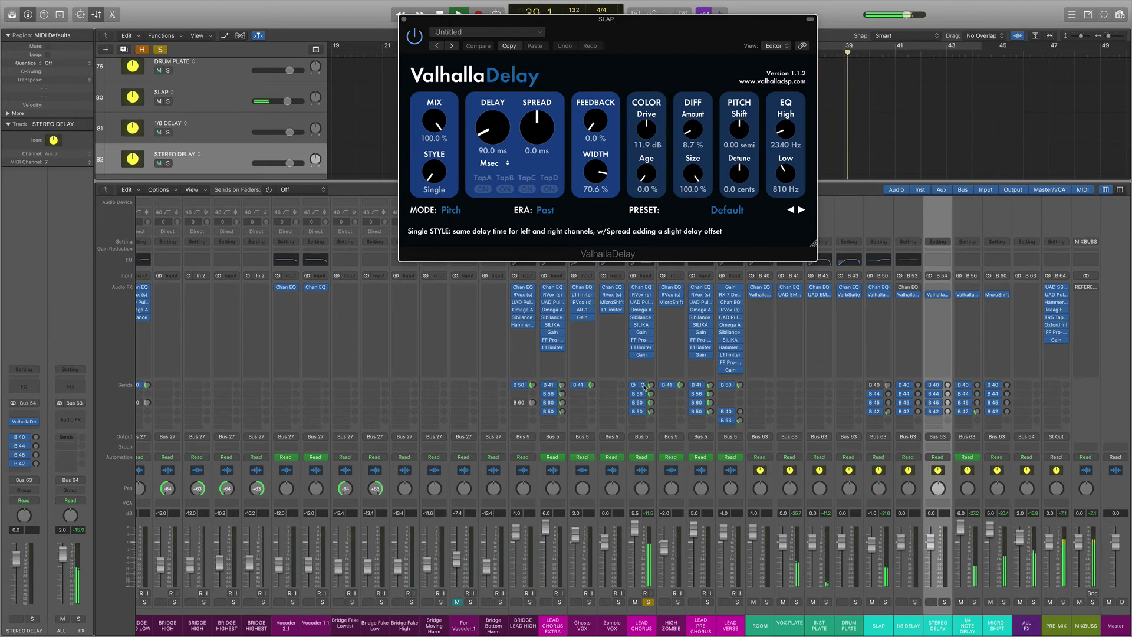
pyautogui.press('space')
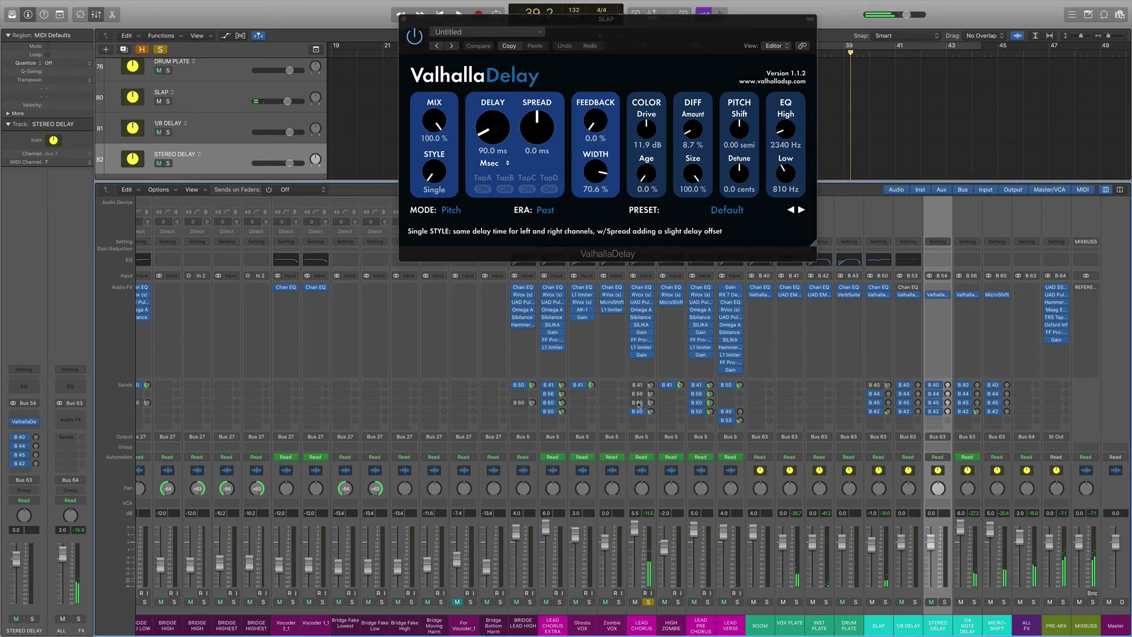
pyautogui.press('space')
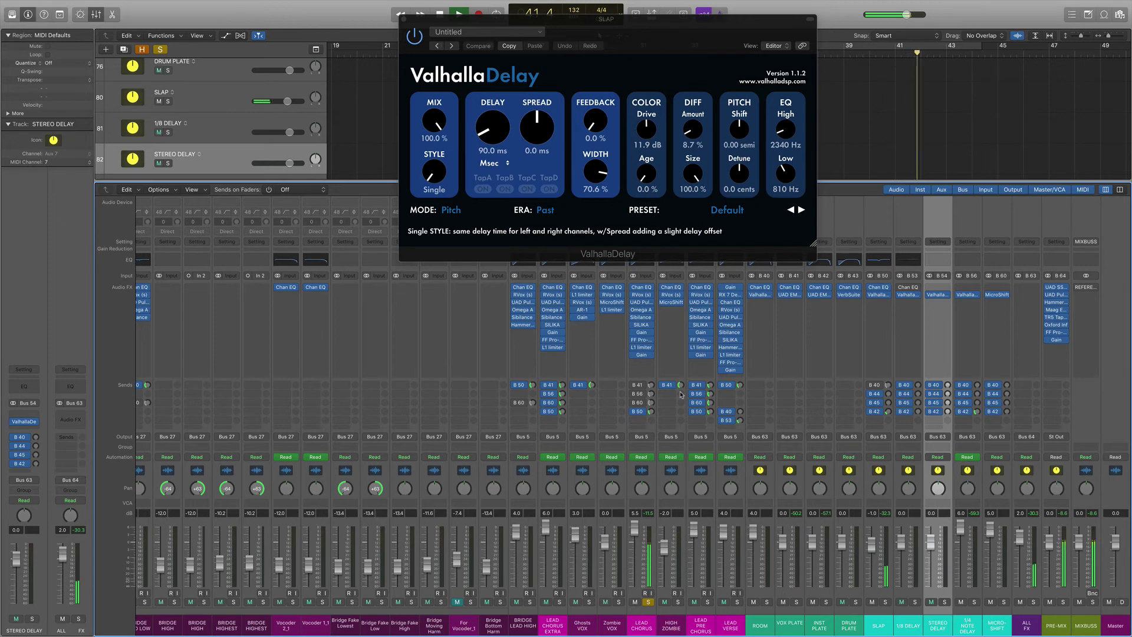
pyautogui.press('space')
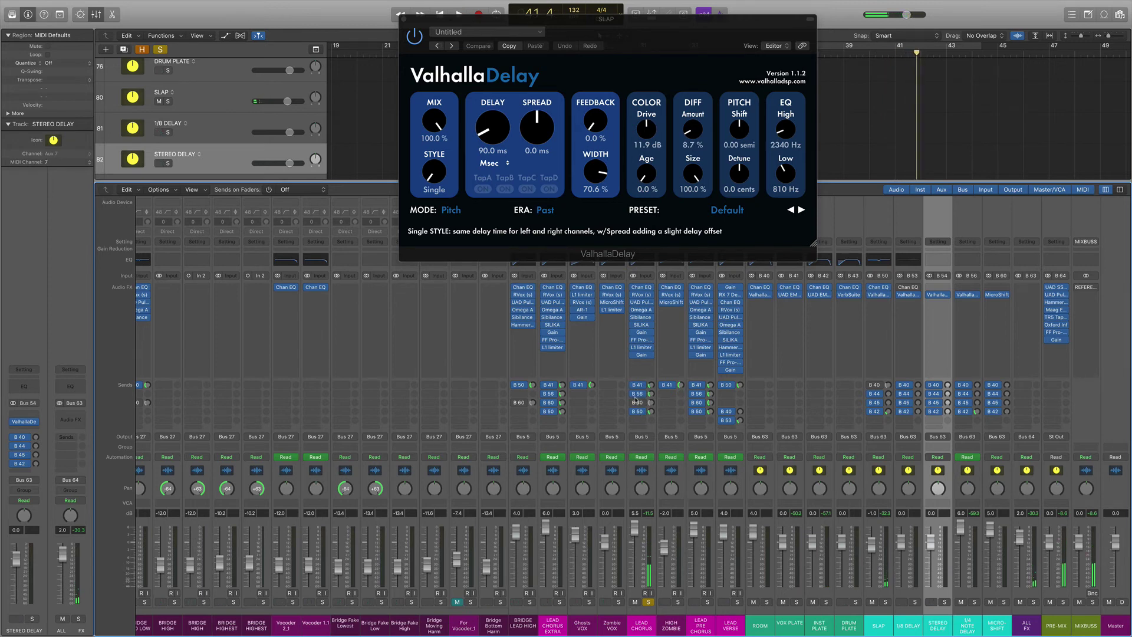
# Turn off the LEAD CHORUS solo, turn the cycle range back on, and play the full chorus mix
pyautogui.click(648, 601)
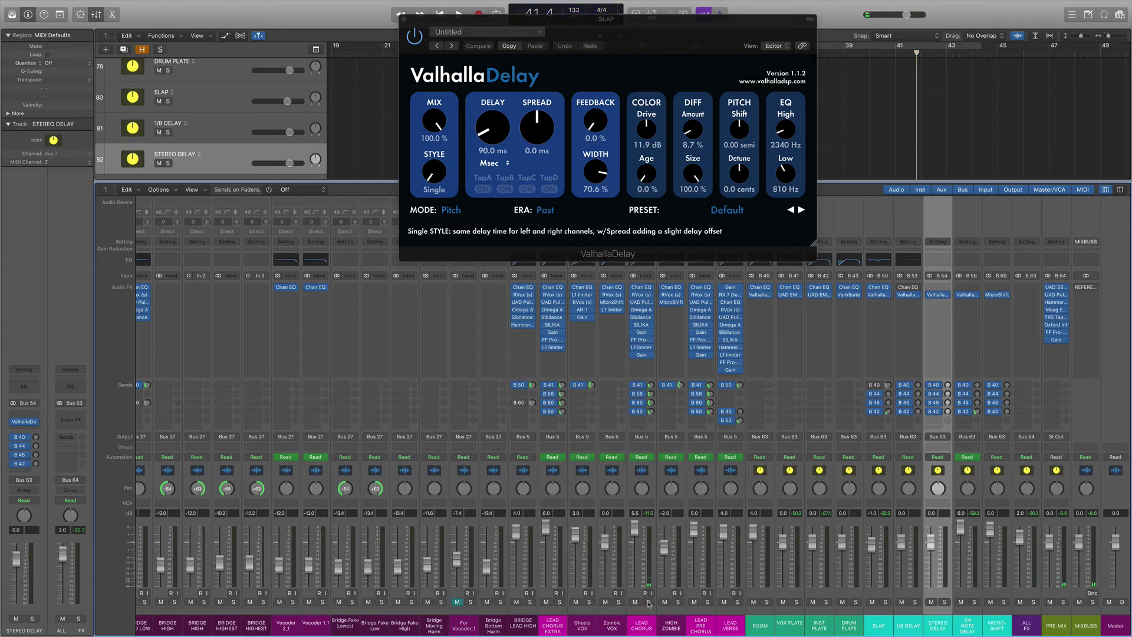
pyautogui.press('c')
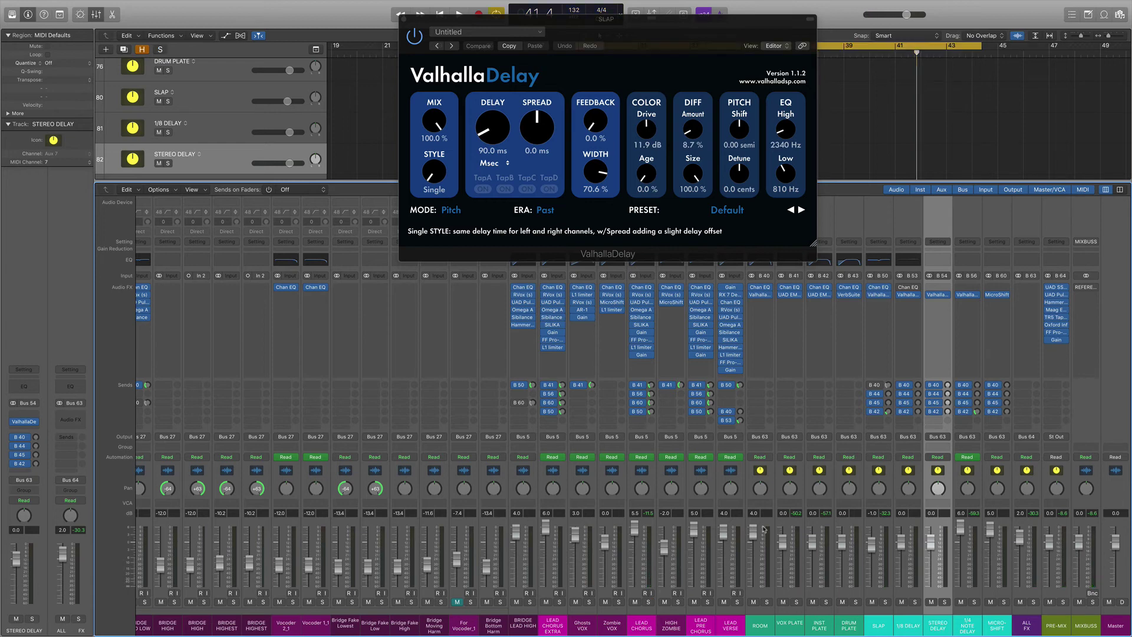
pyautogui.press('space')
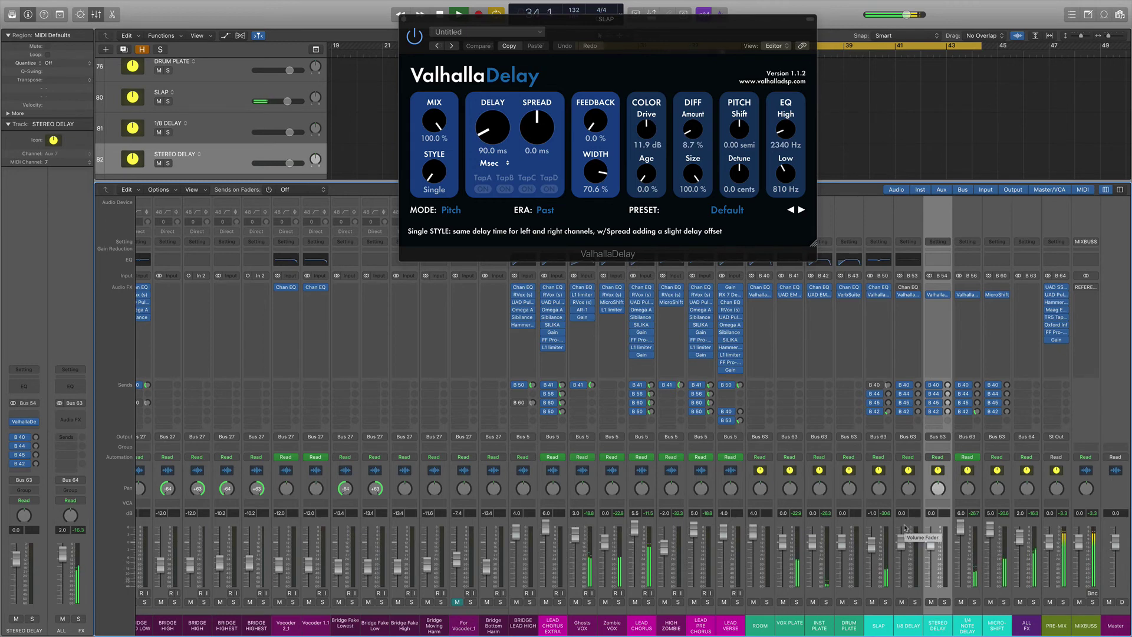
pyautogui.press('space')
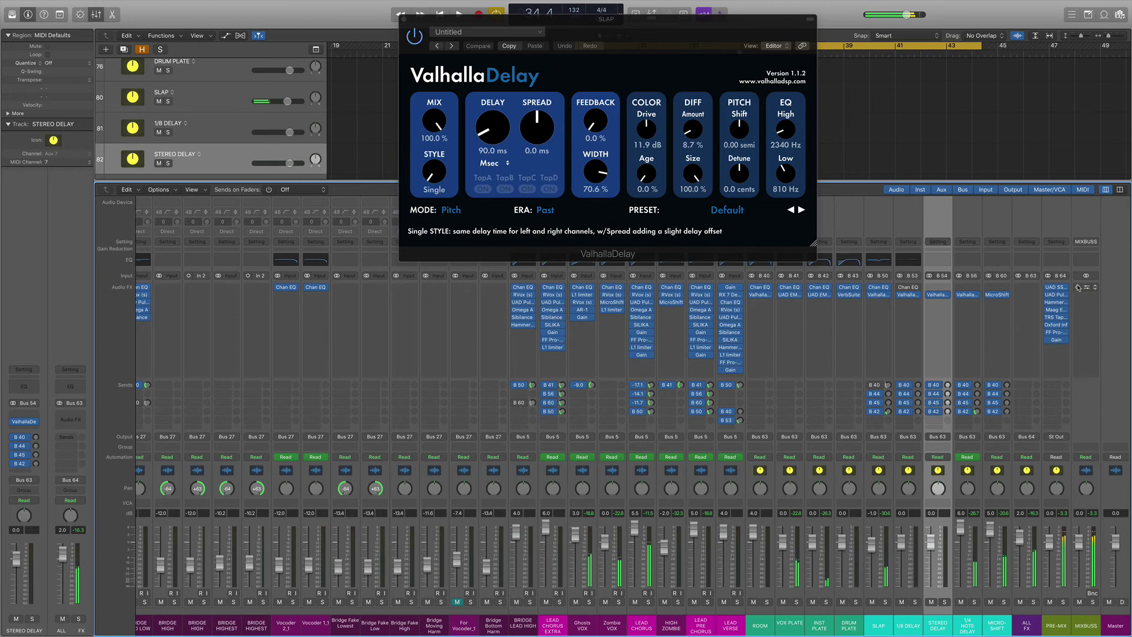
# Compare the GHOSTS AND ZOMBIES VOX NOT MIXED reference with the original mix during playback, using the REFERENCE plug-in on MIXBUSS
pyautogui.click(1086, 287)
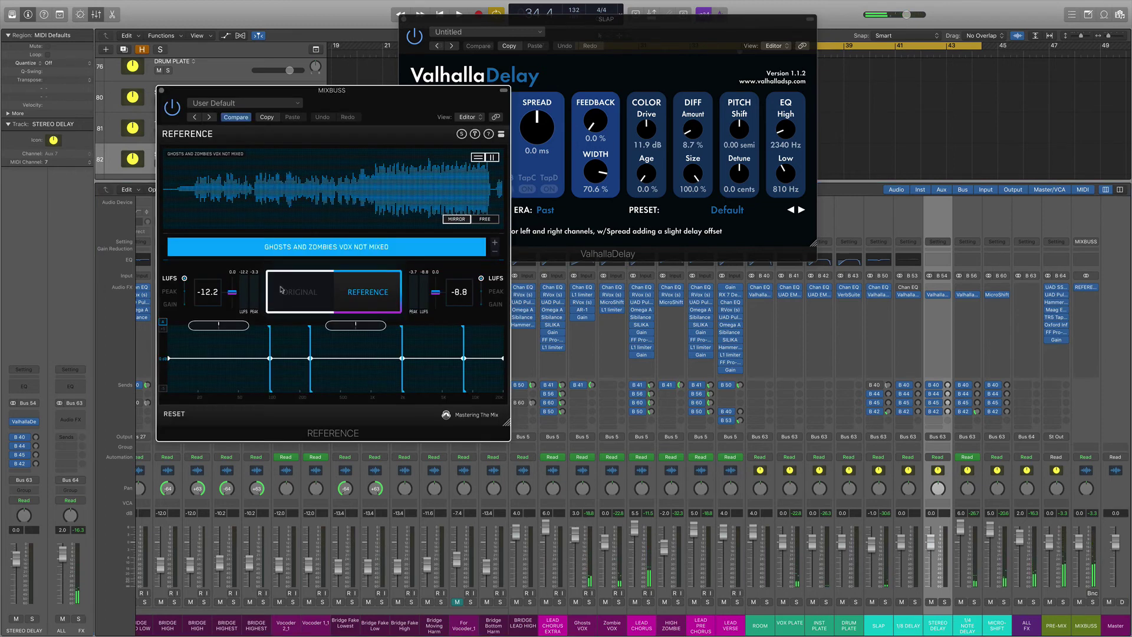
pyautogui.click(293, 294)
pyautogui.click(353, 288)
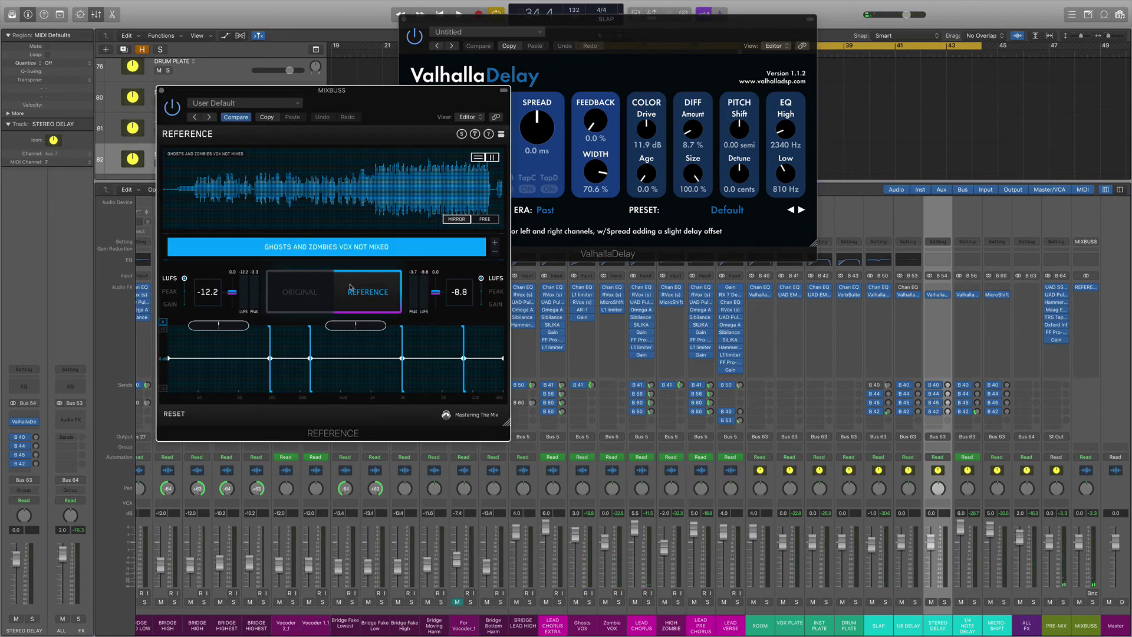
pyautogui.press('space')
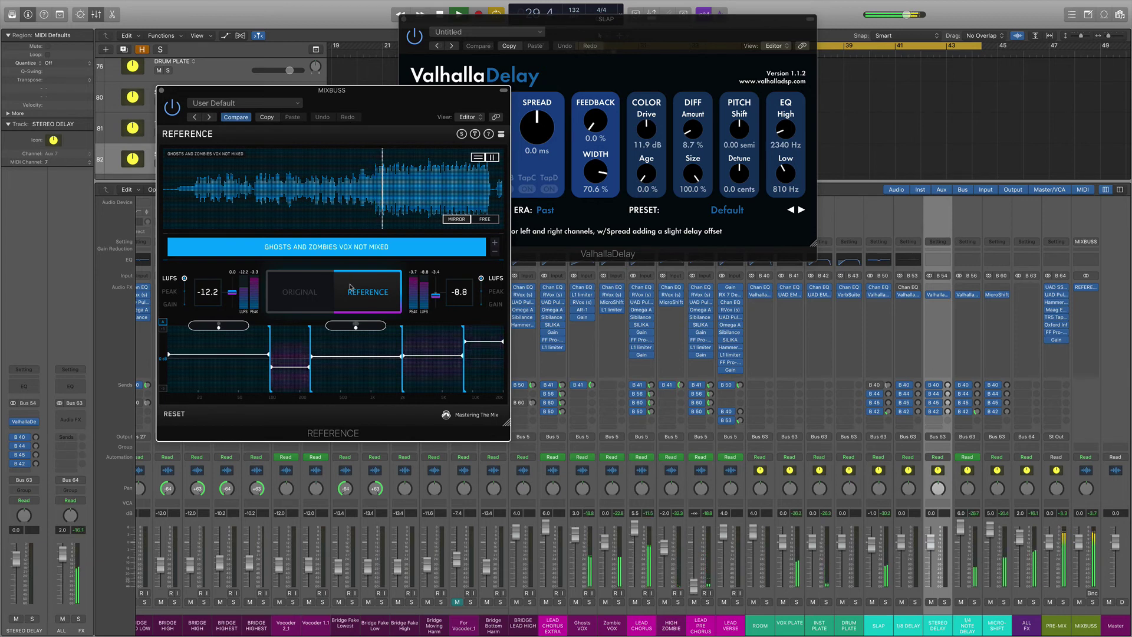
pyautogui.click(308, 295)
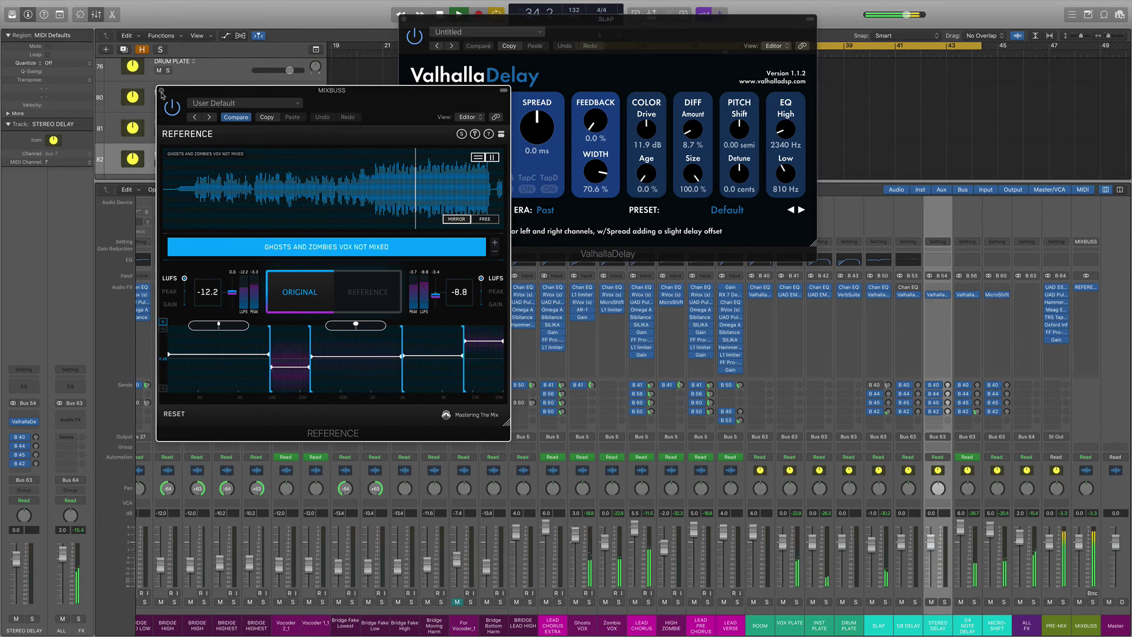
pyautogui.press('space')
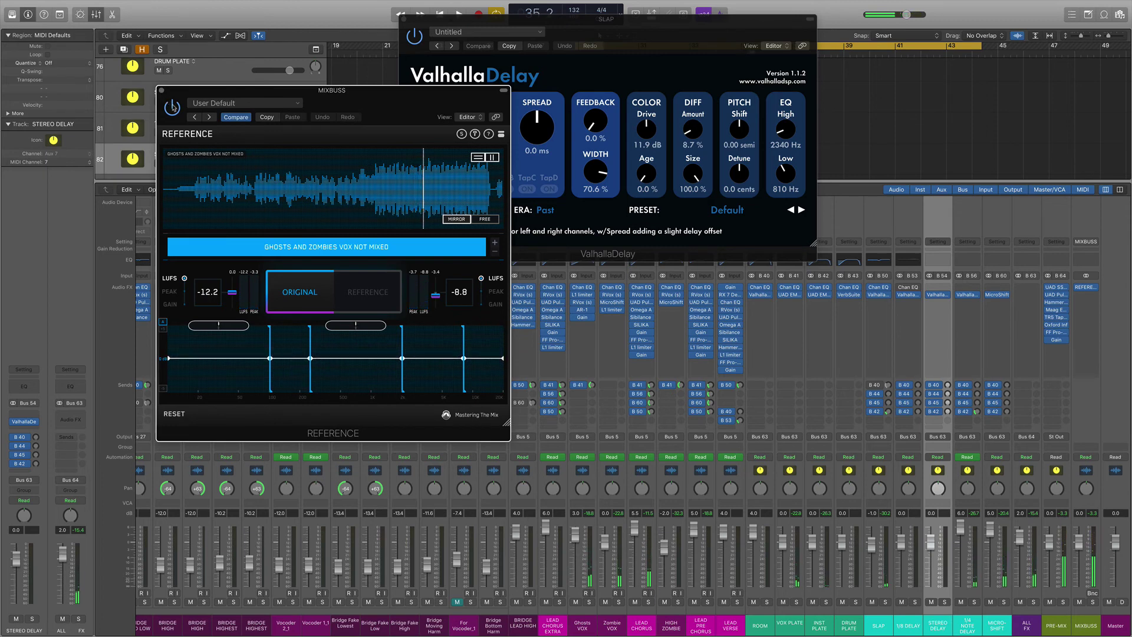
# Close the REFERENCE and ValhallaDelay windows, and open the Maag EQ4 on the ALL VOX bus with the plug-in enabled
pyautogui.click(162, 90)
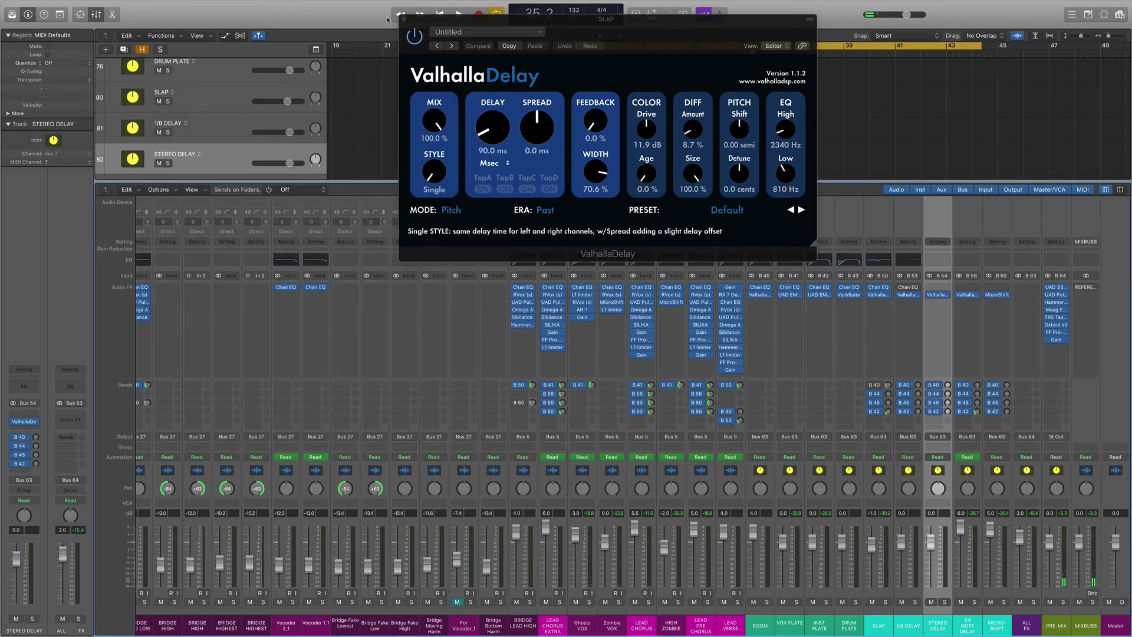
pyautogui.click(404, 19)
pyautogui.hscroll(-15, 393, 404)
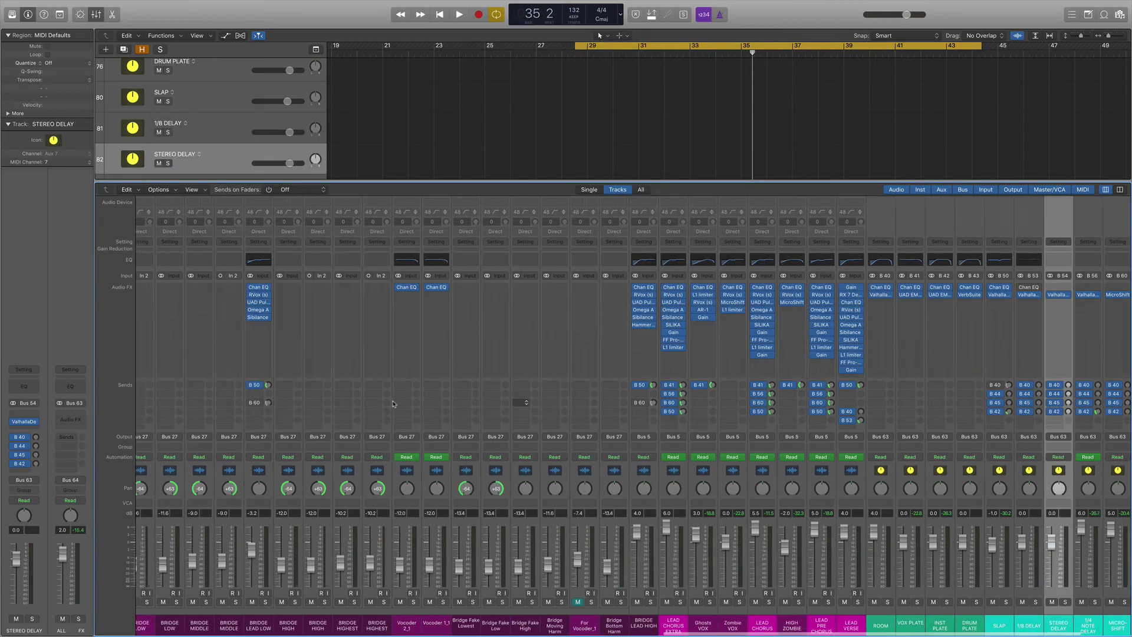
pyautogui.hscroll(-5, 393, 404)
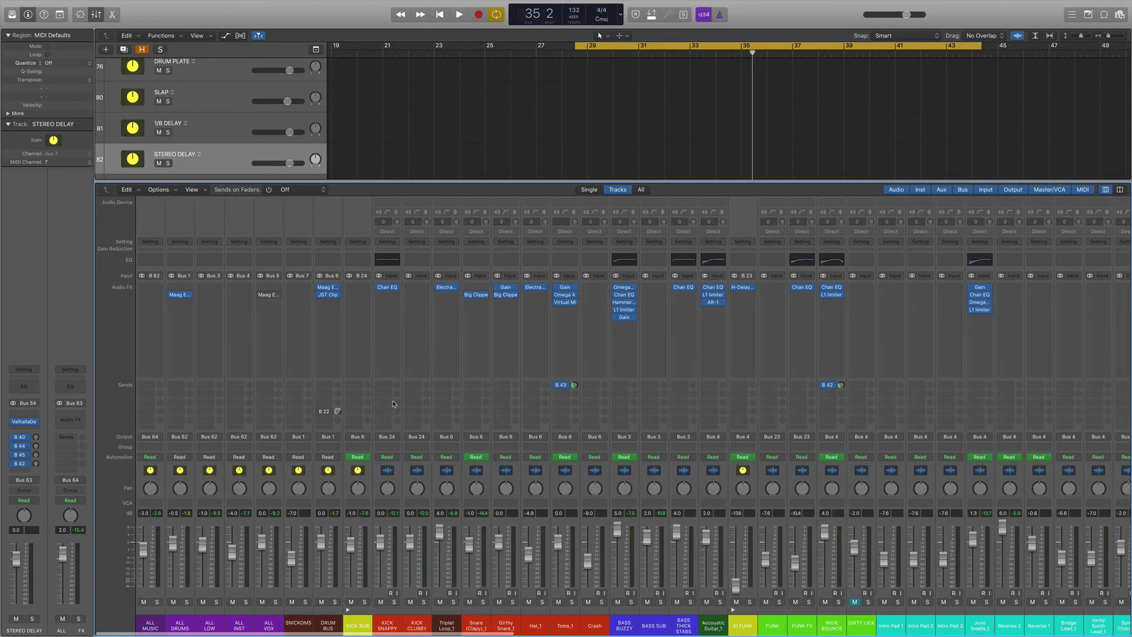
pyautogui.click(272, 474)
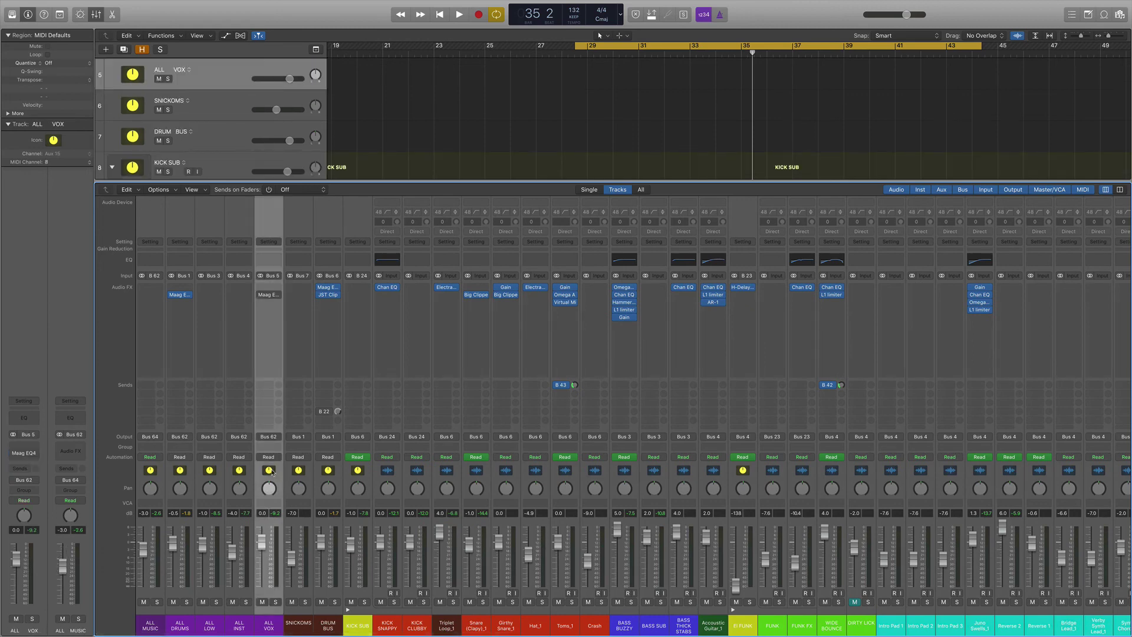
pyautogui.click(269, 294)
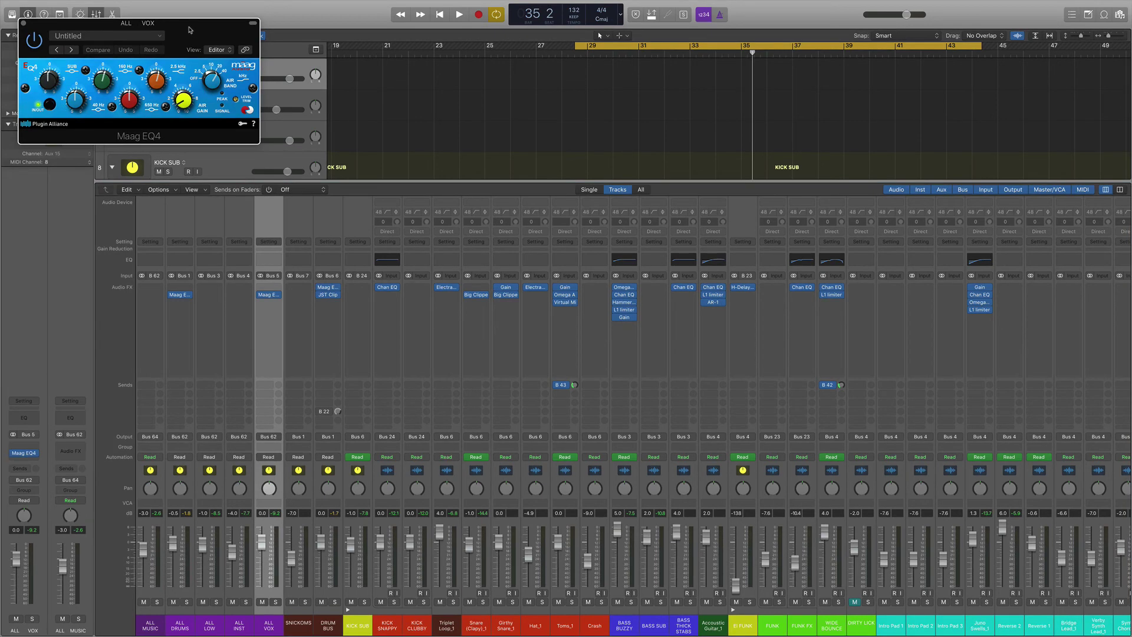
pyautogui.moveTo(191, 29); pyautogui.dragTo(352, 61)
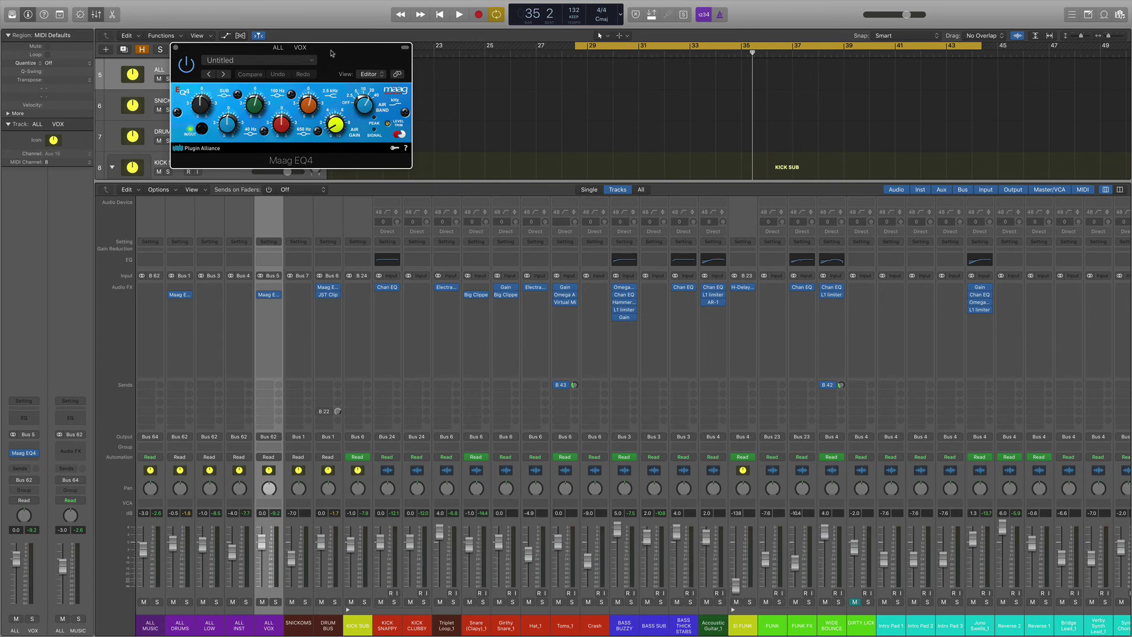
pyautogui.moveTo(339, 55); pyautogui.dragTo(343, 64)
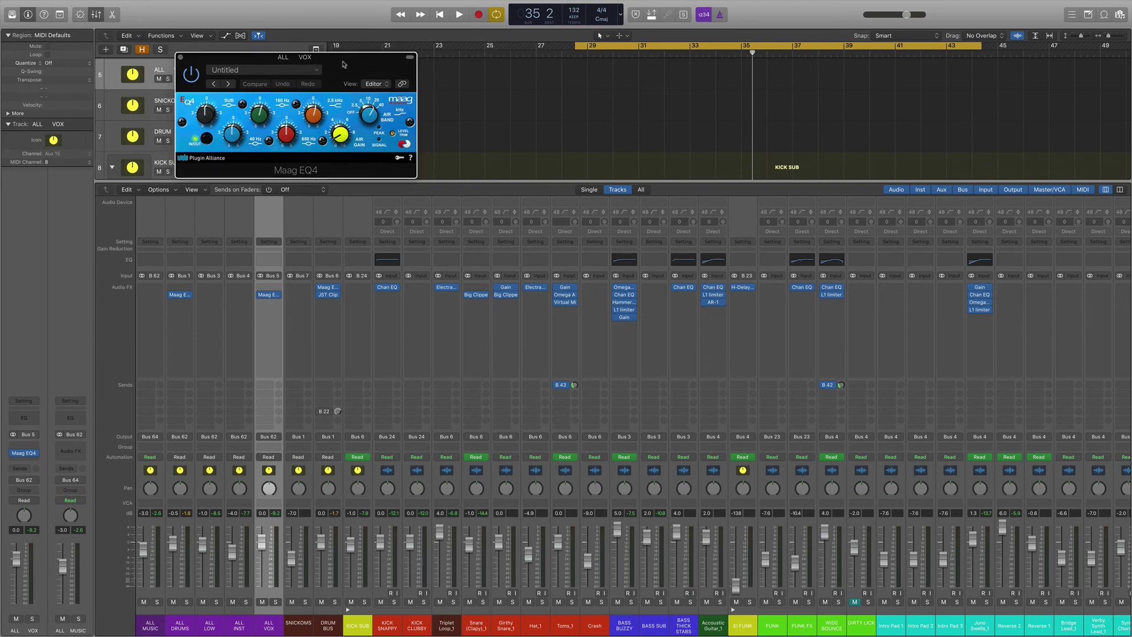
# Play the chorus while comparing the ALL VOX Maag EQ4 bypassed and enabled, leave it enabled, and close its window
pyautogui.click(194, 78)
pyautogui.hscroll(15, 717, 464)
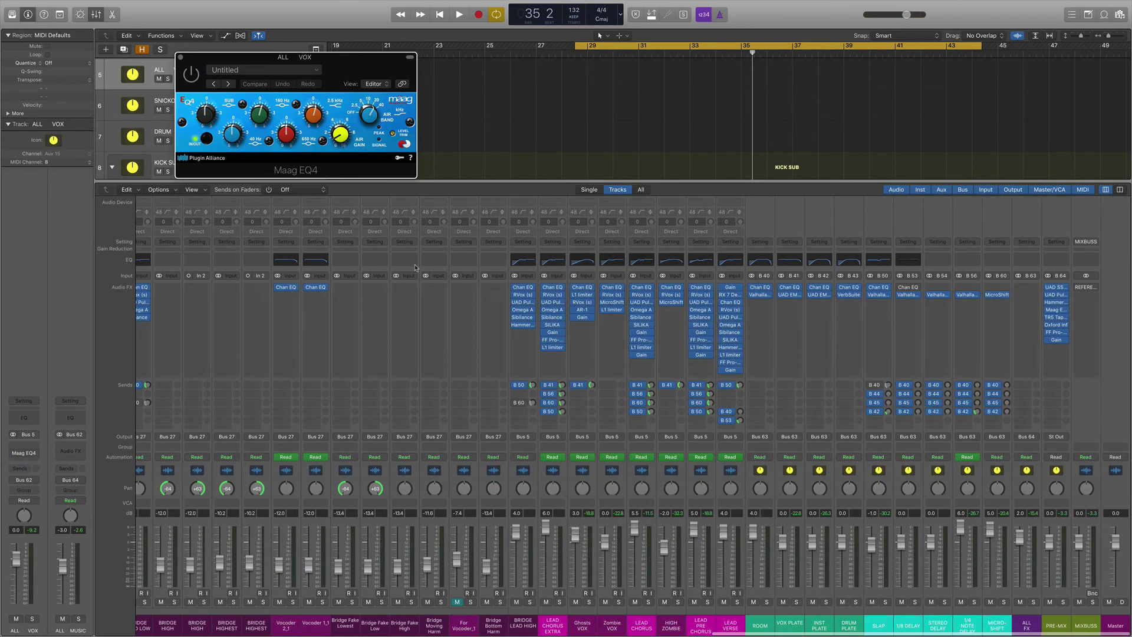
pyautogui.press('space')
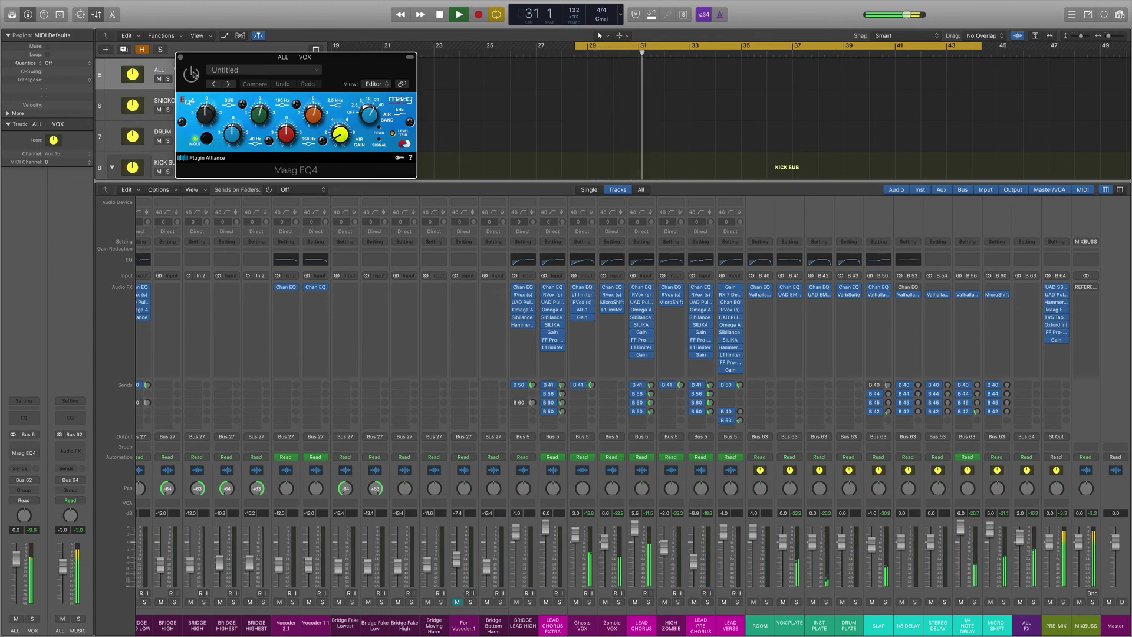
pyautogui.click(192, 74)
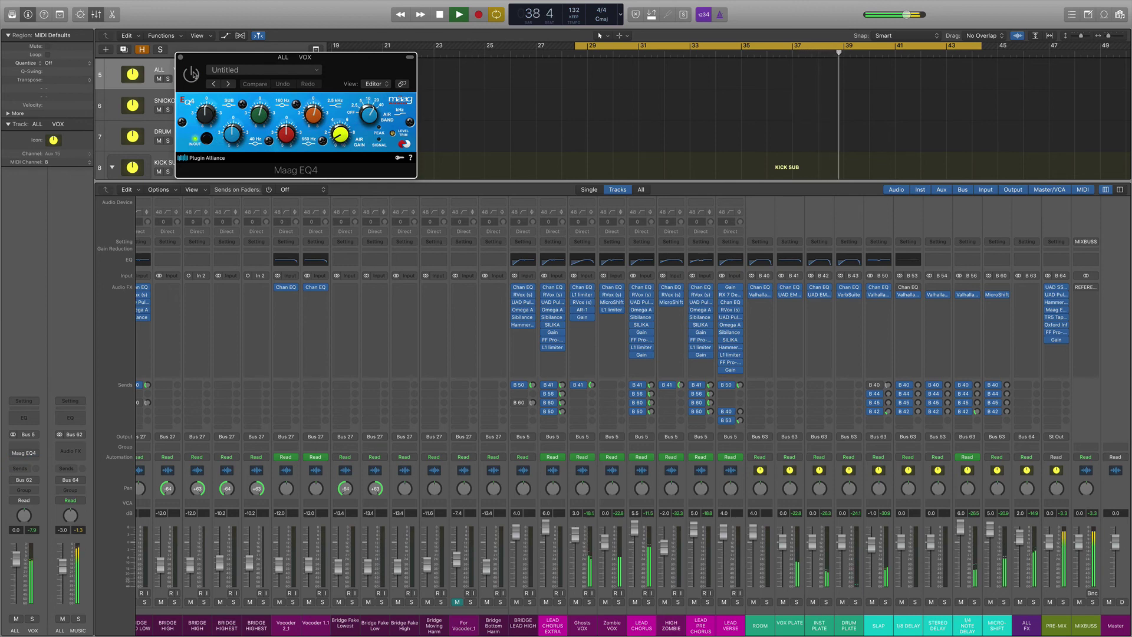
pyautogui.click(192, 74)
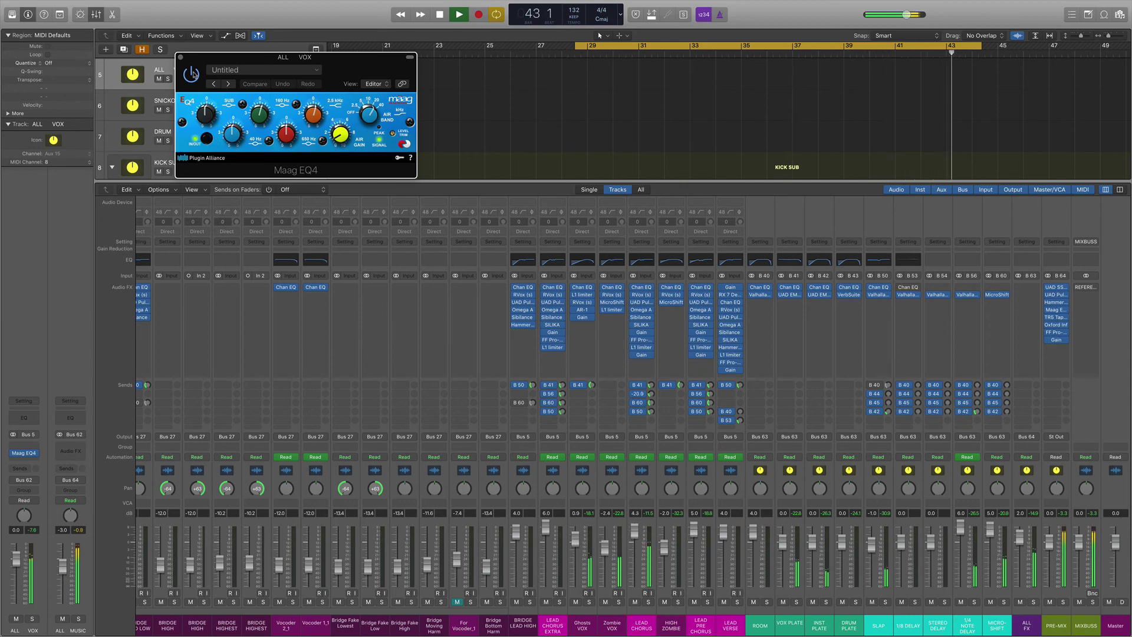
pyautogui.press('space')
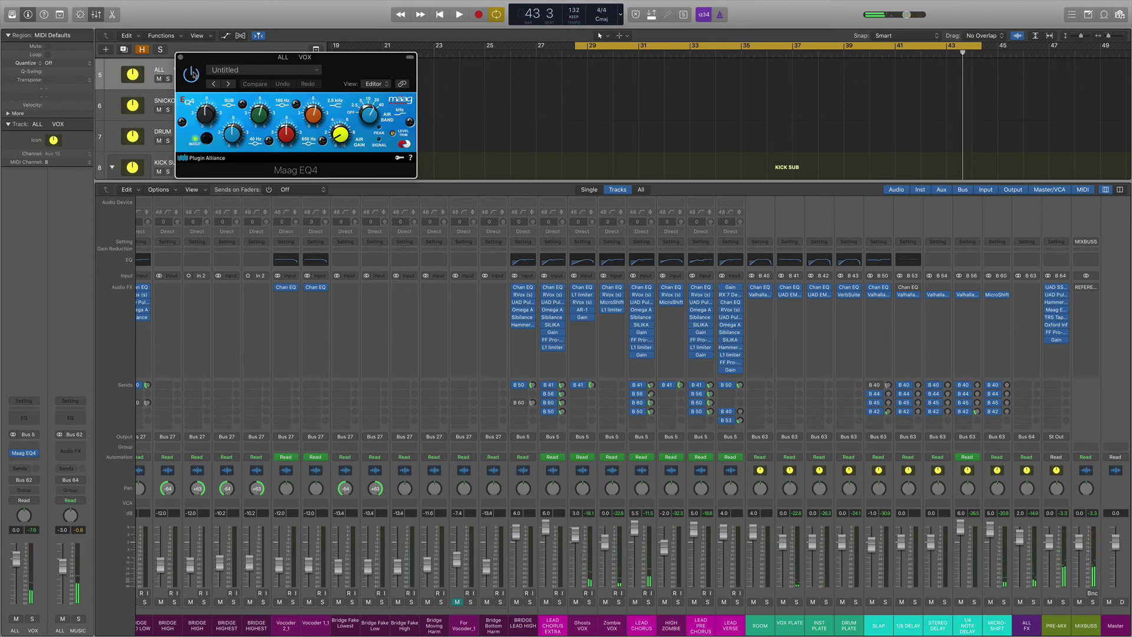
pyautogui.moveTo(372, 56); pyautogui.dragTo(414, 76)
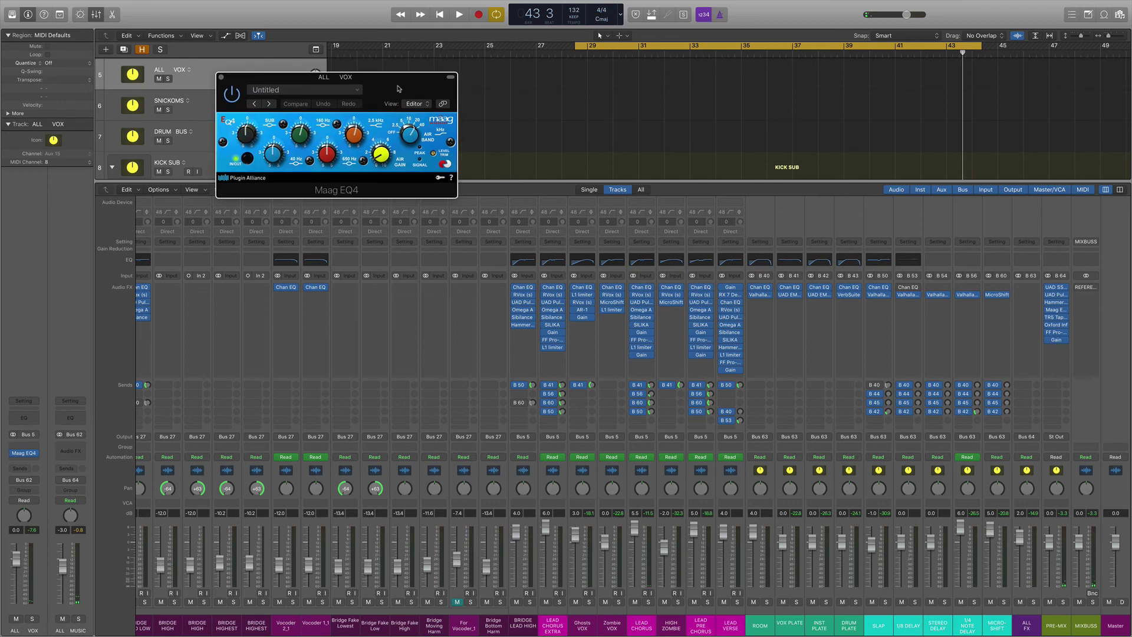
pyautogui.click(232, 94)
pyautogui.click(220, 77)
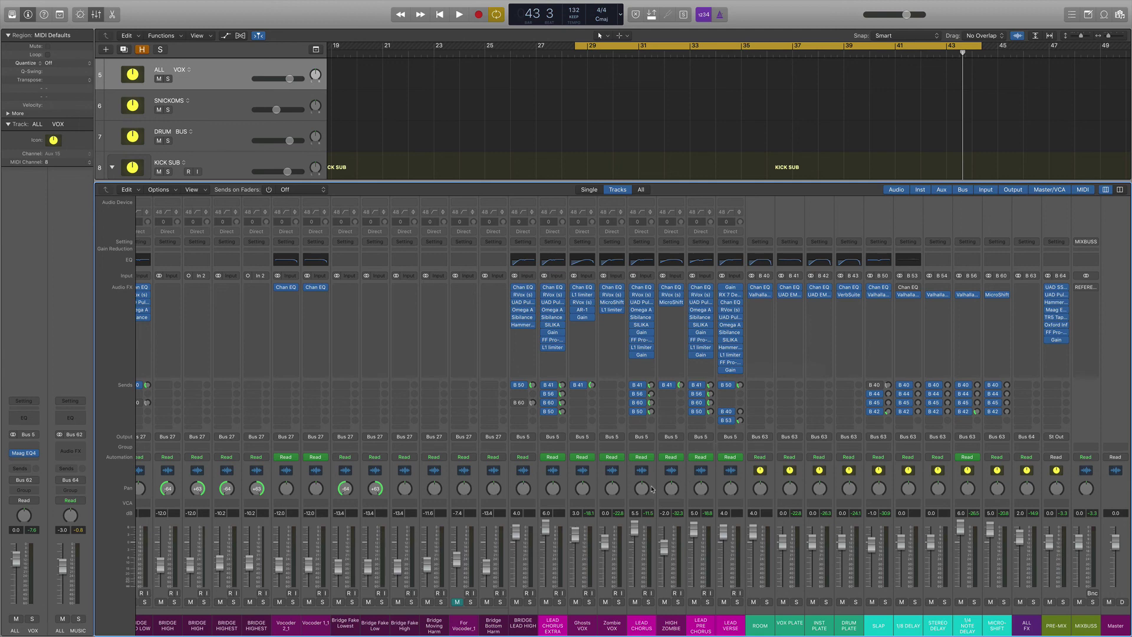
pyautogui.hscroll(-15, 628, 473)
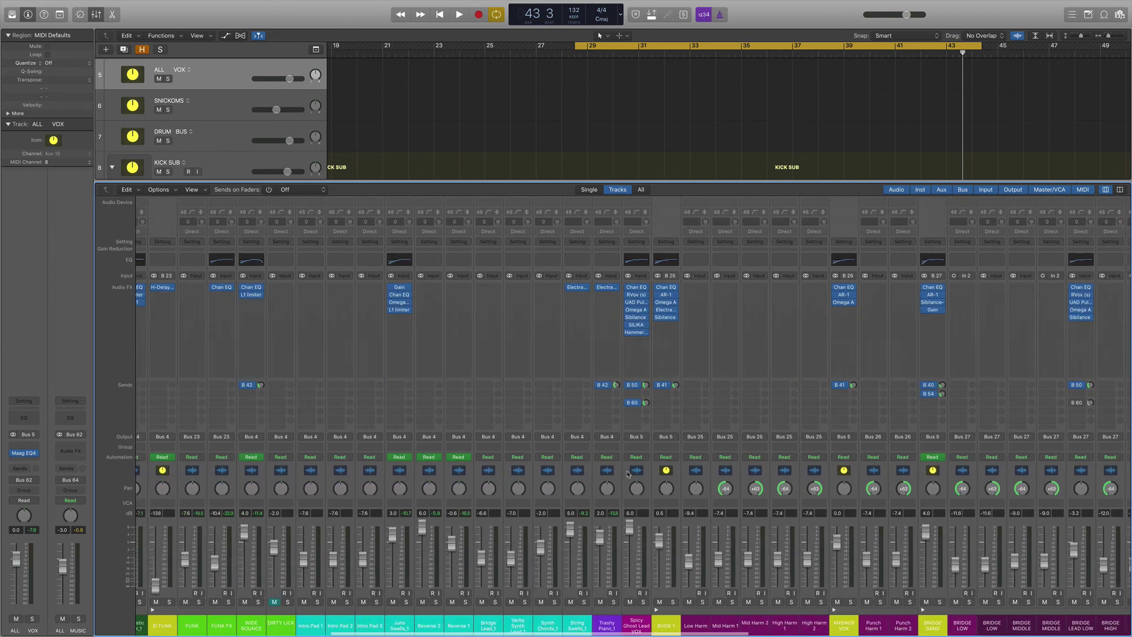
pyautogui.hscroll(10, 628, 473)
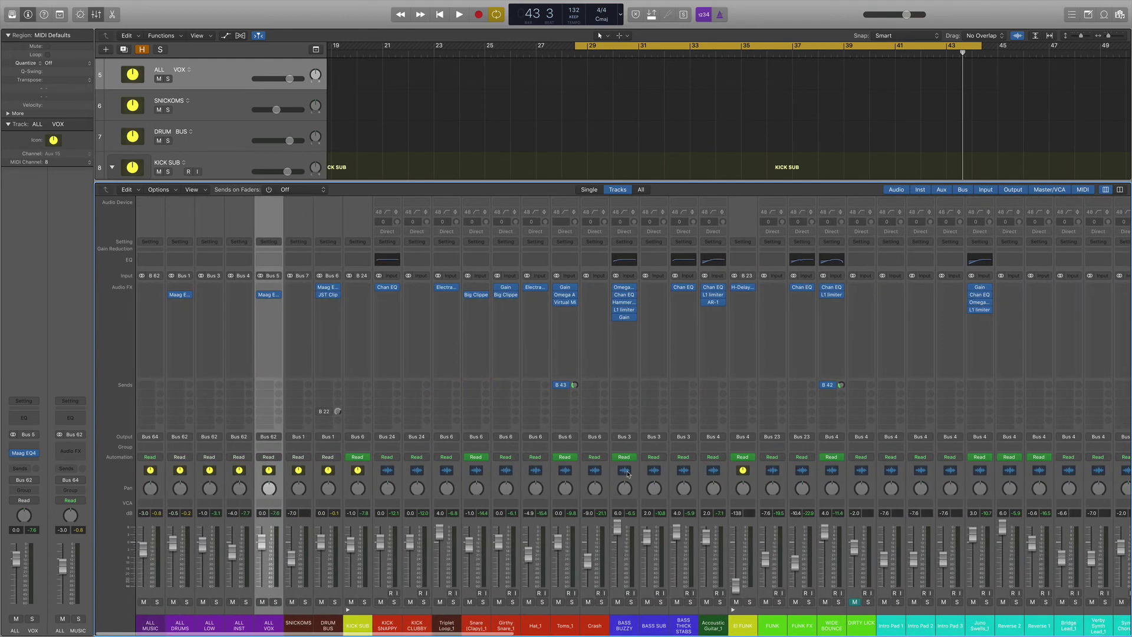
pyautogui.hscroll(10, 628, 474)
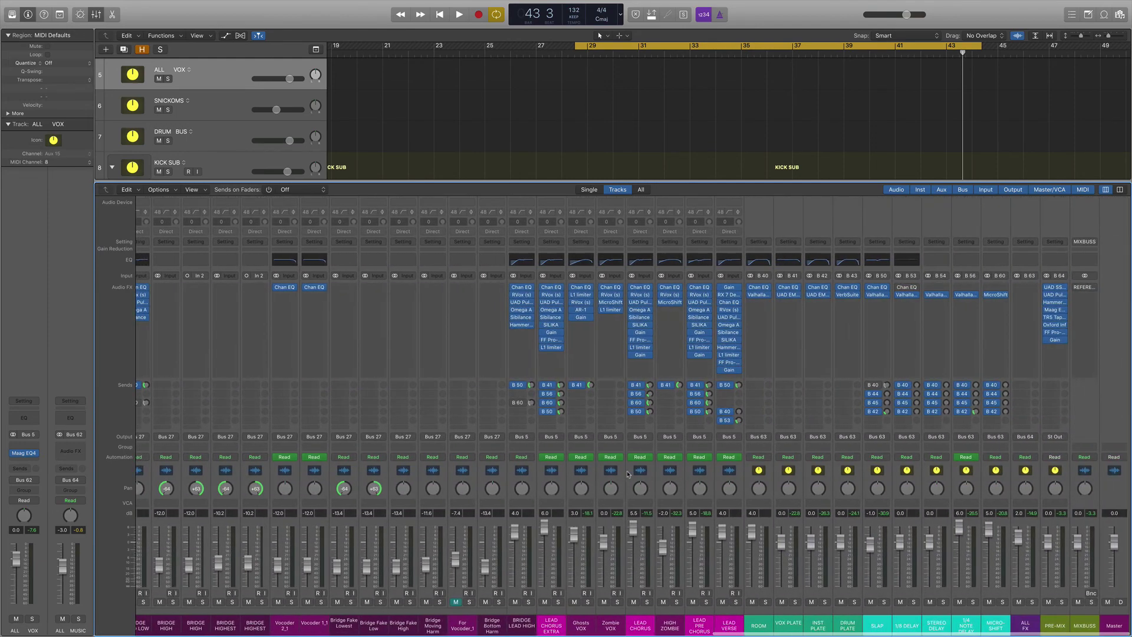